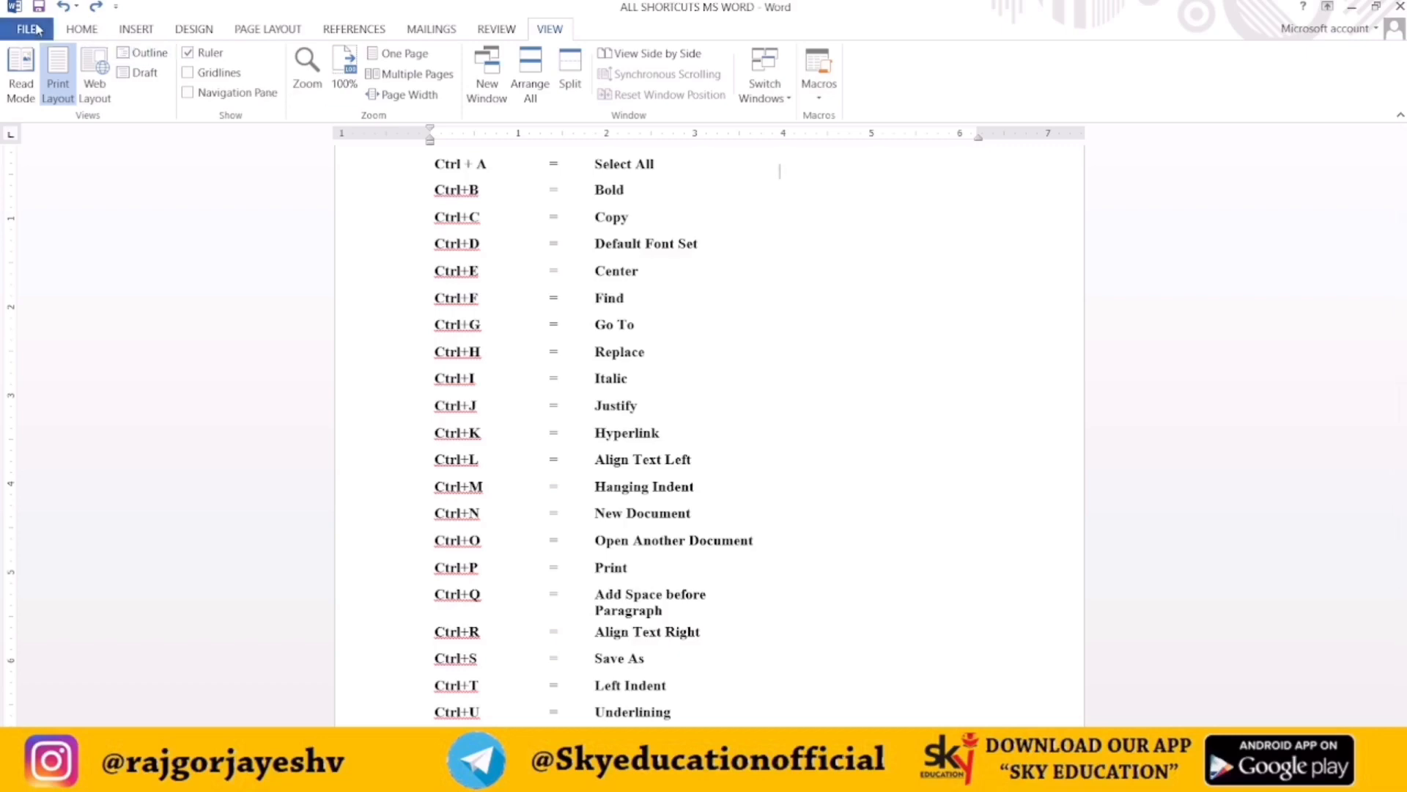
Examine the line spacing options and scroll through the list of Ctrl shortcuts
left_click(77, 29)
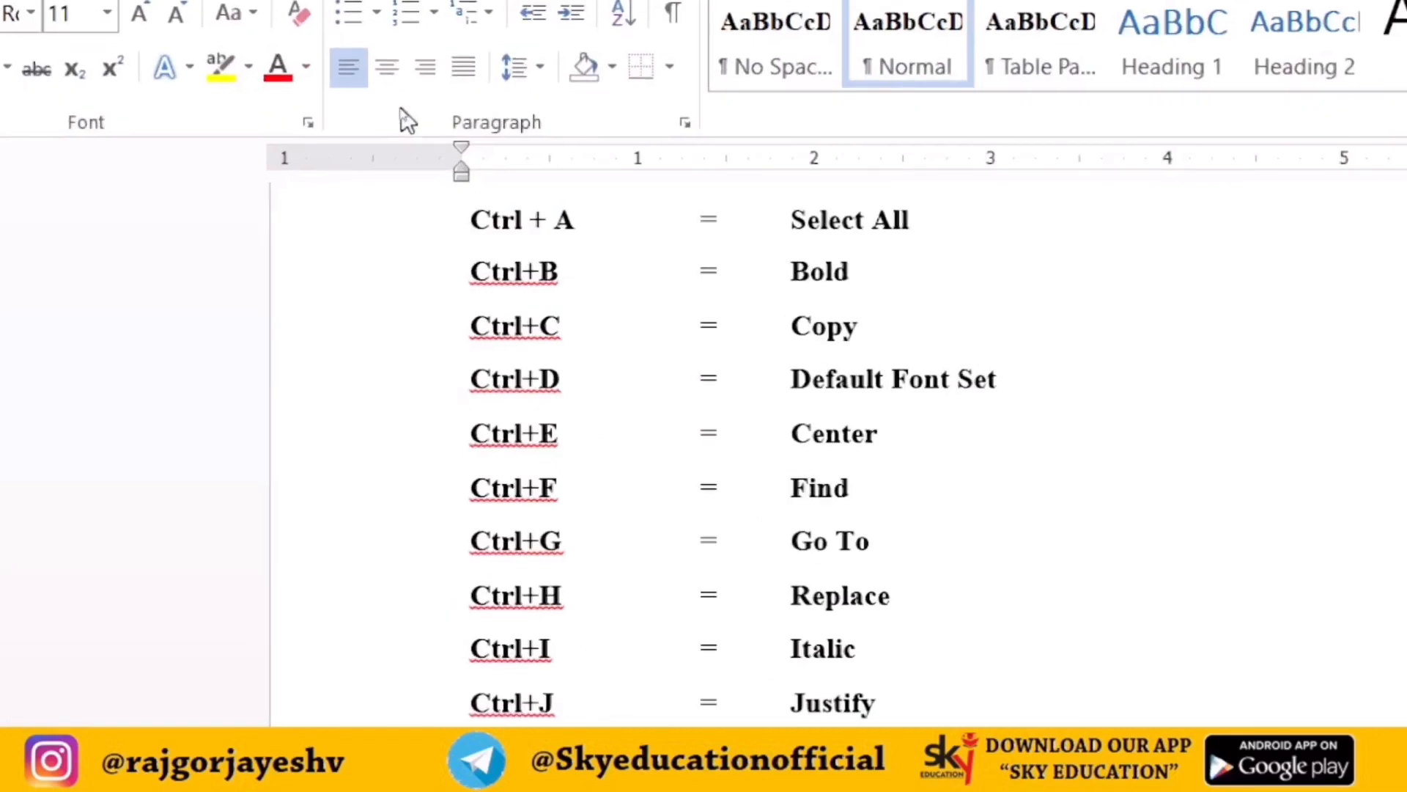
left_click(520, 78)
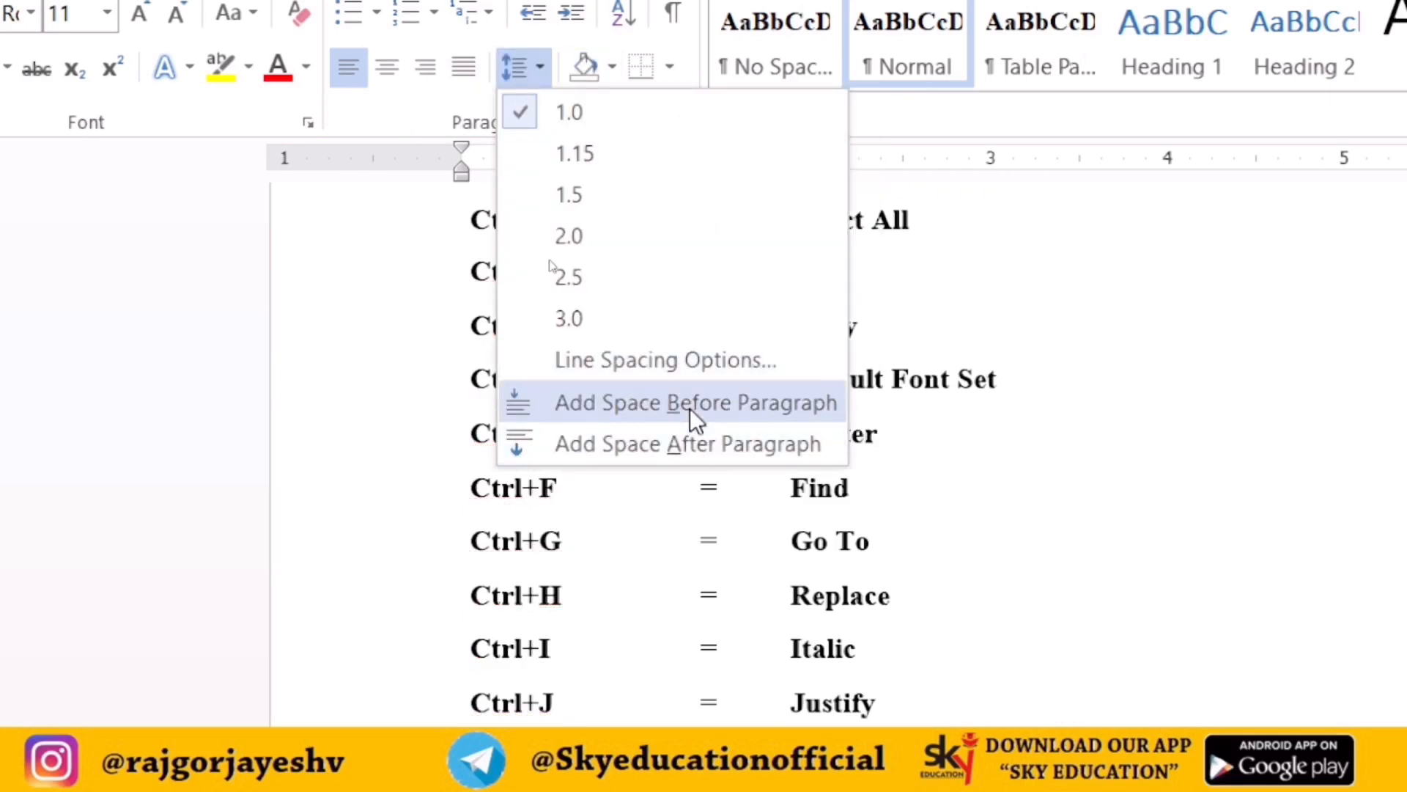
left_click(1250, 584)
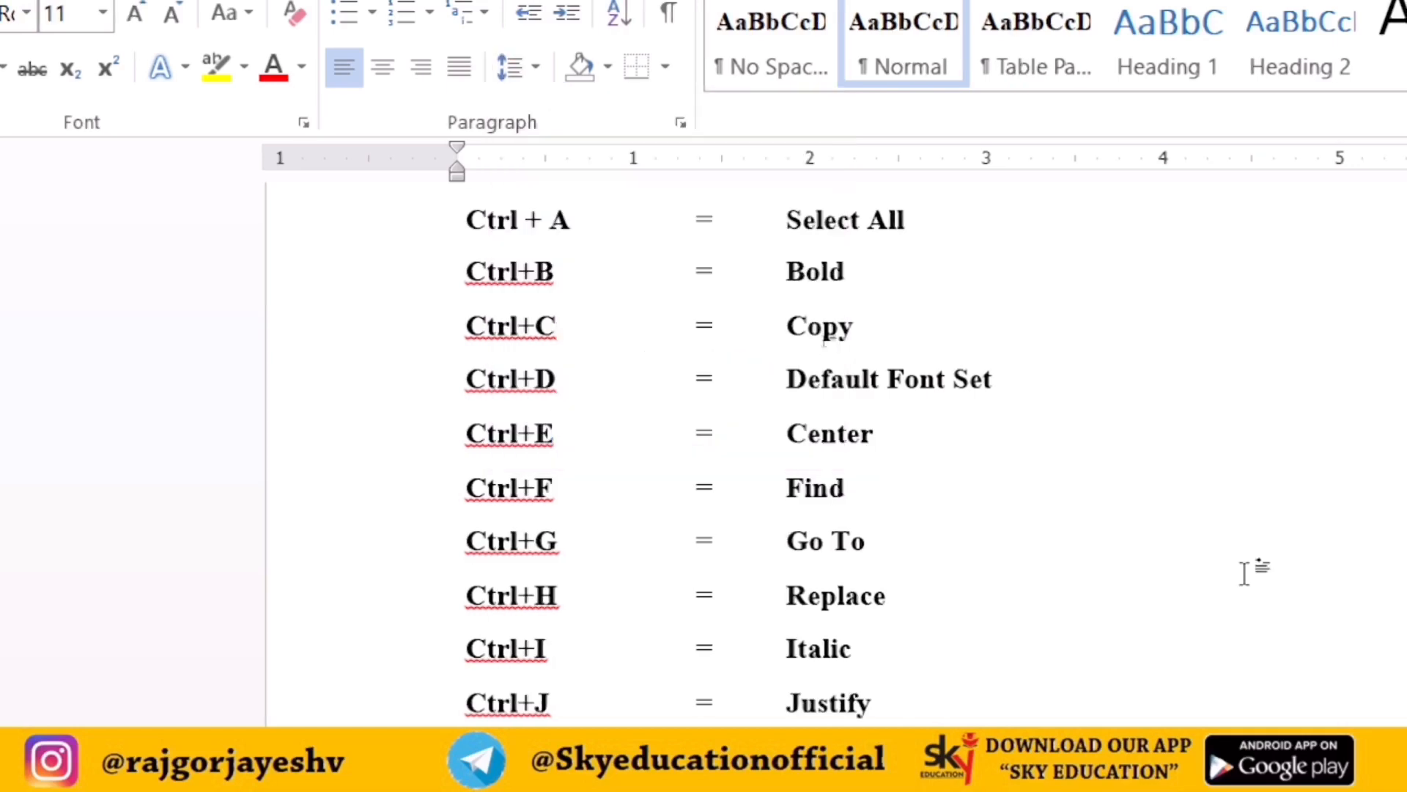
scroll(1246, 576, "down", 5)
scroll(1244, 575, "down", 1)
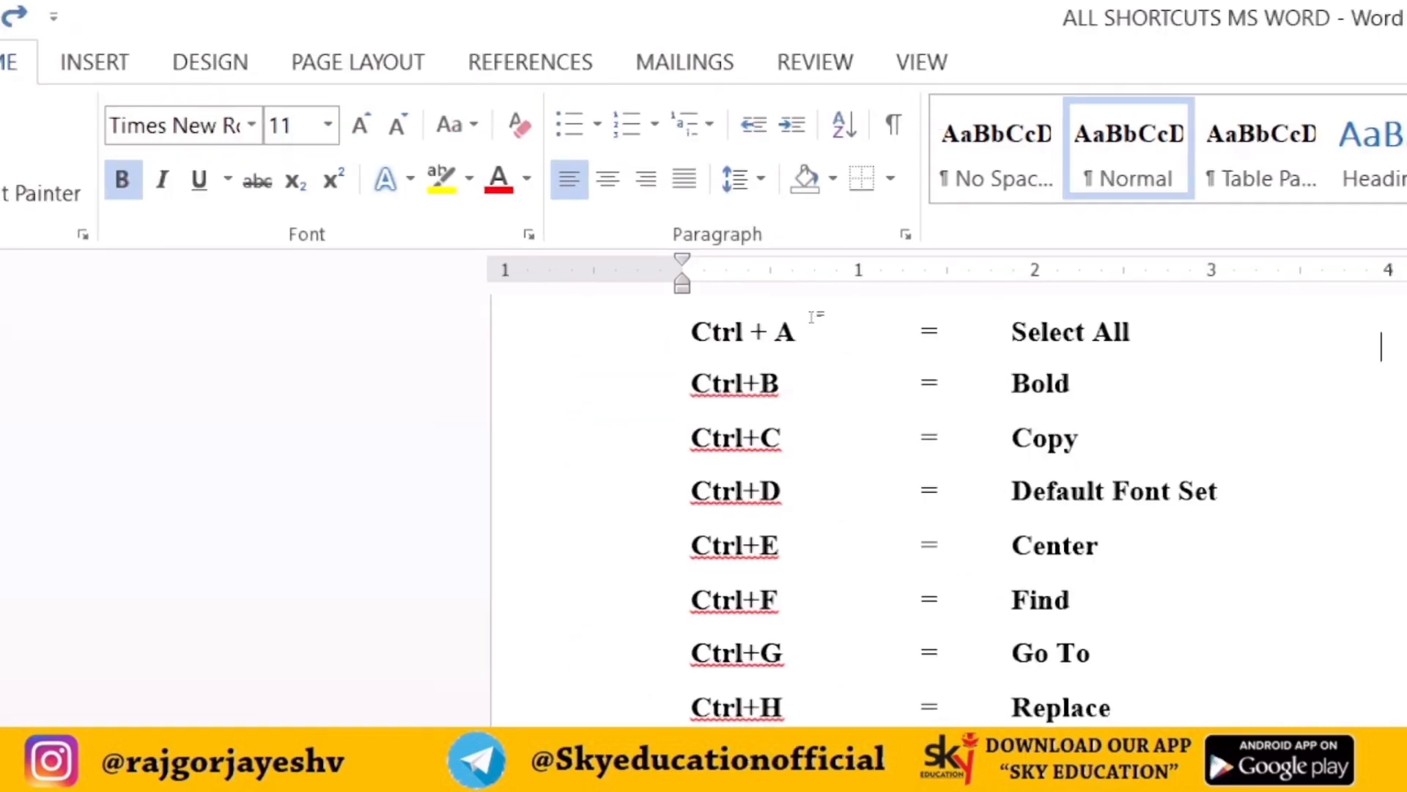
scroll(814, 315, "down", 6)
scroll(813, 315, "down", 4)
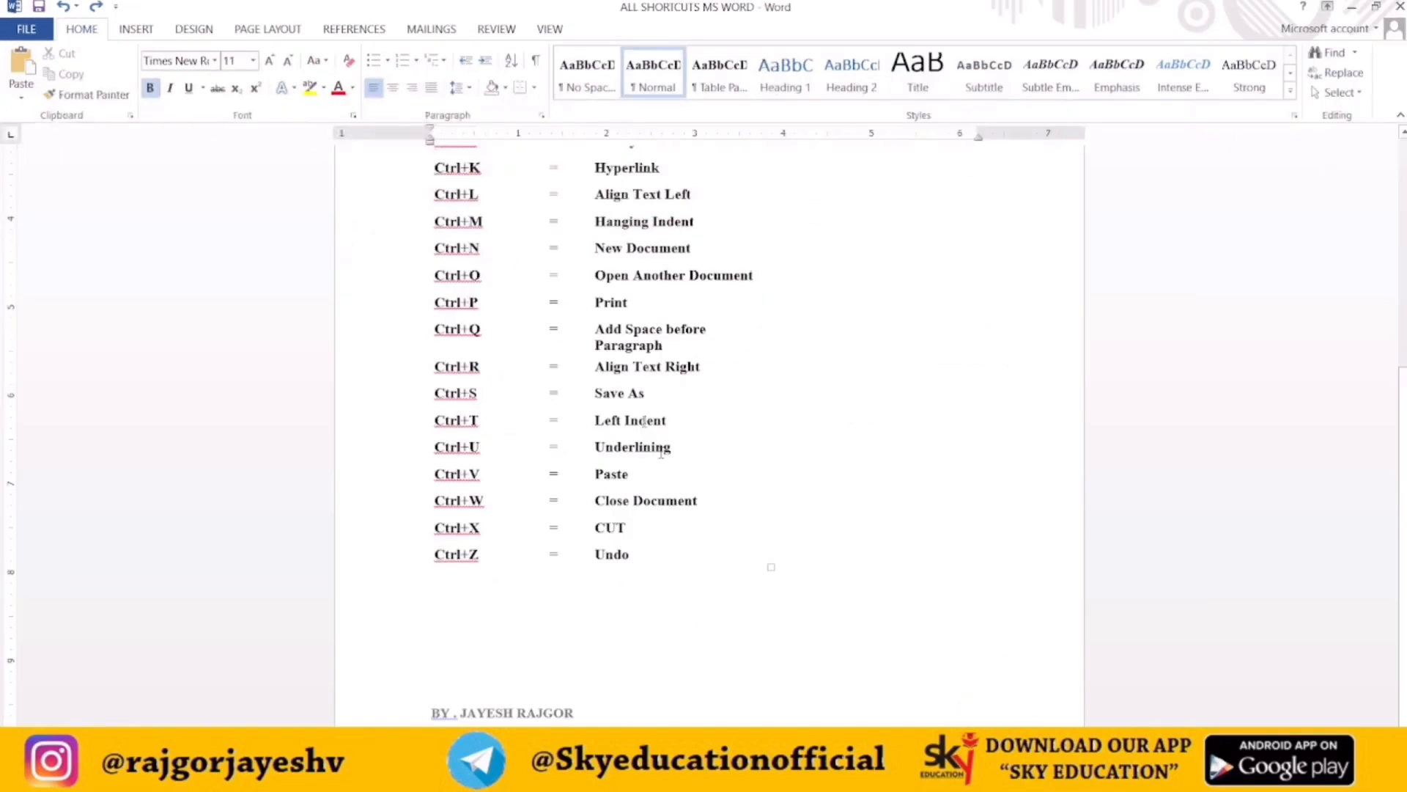
Switch to the HSC OCM NOTES document and justify the selected paragraphs
mouse_move(704, 775)
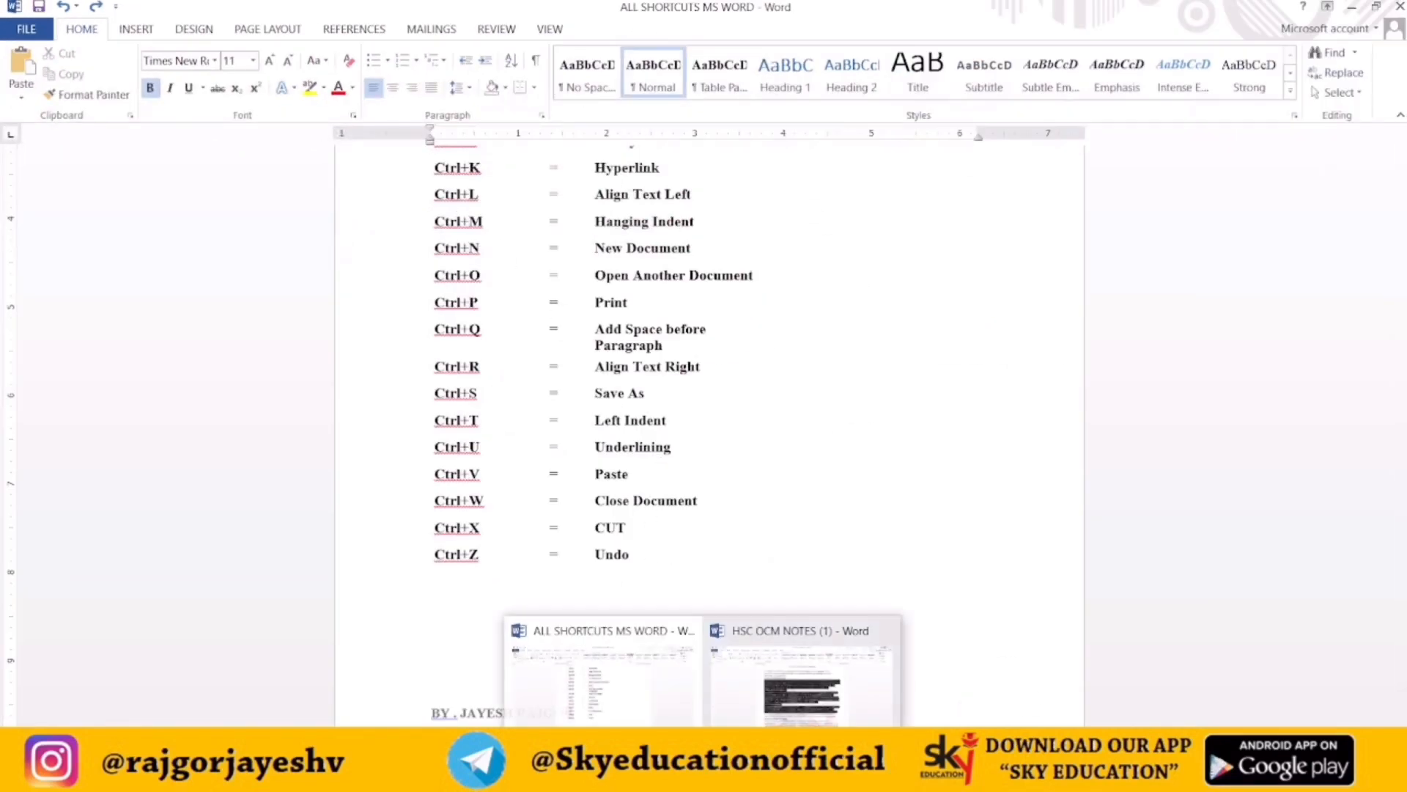
left_click(806, 678)
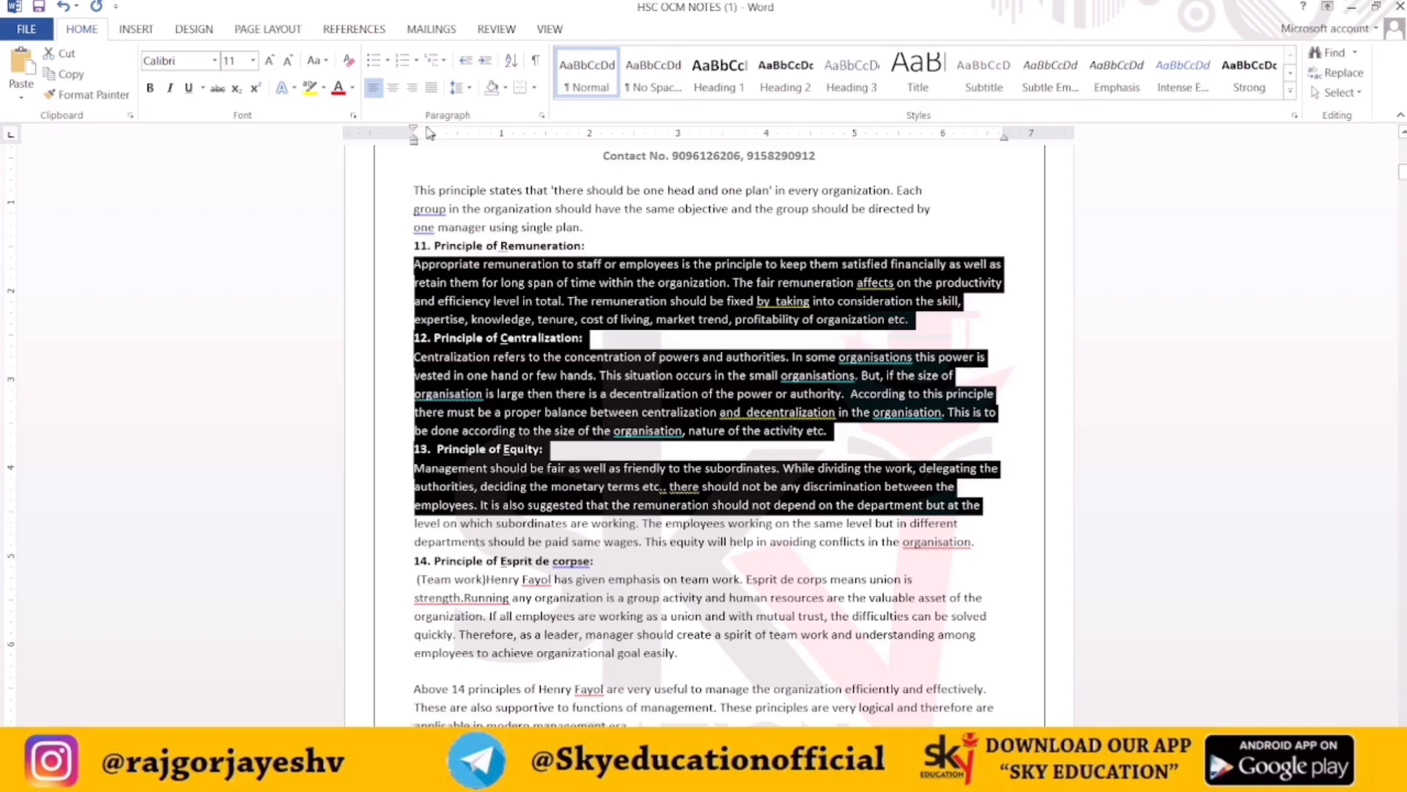
left_click(431, 89)
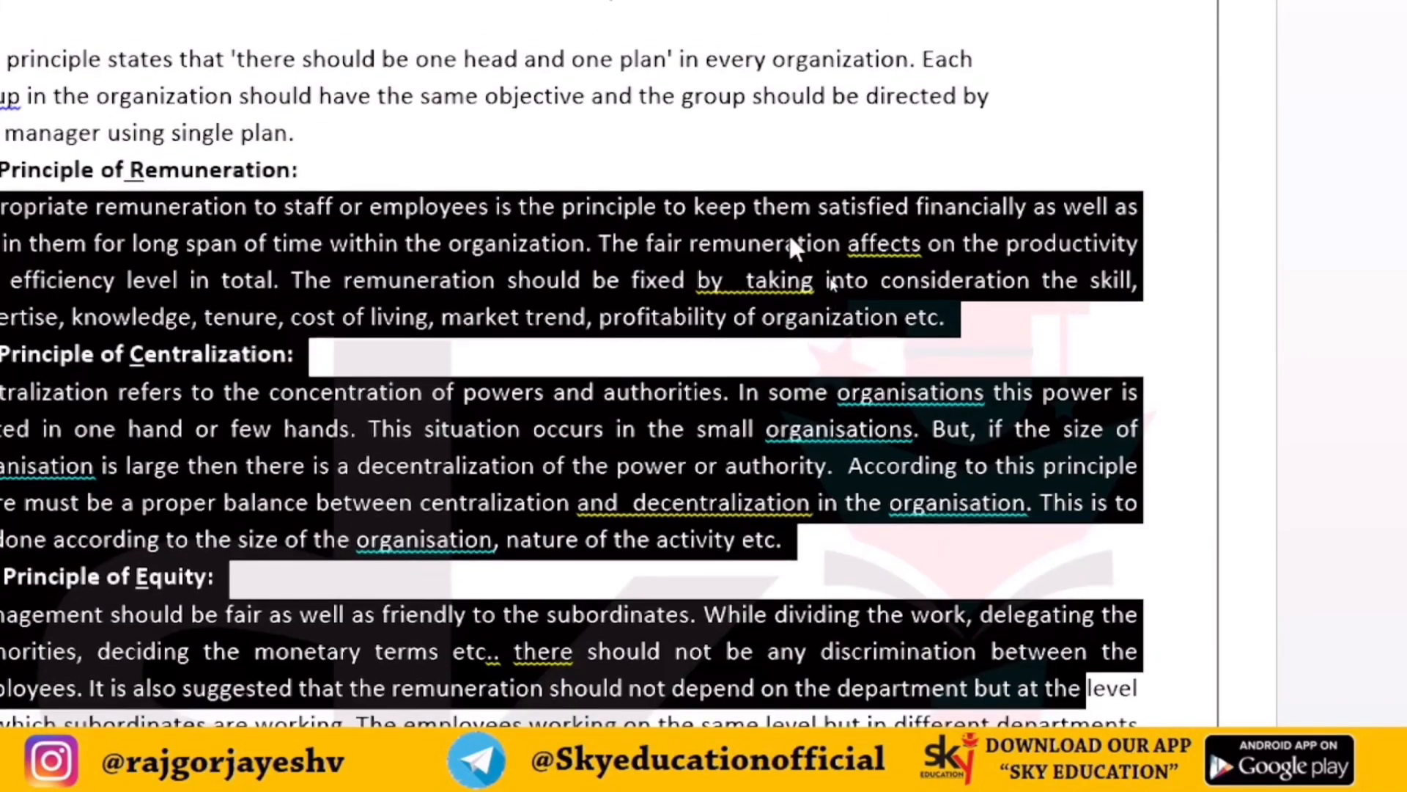
Toggle the selected paragraphs between left alignment and justification, finishing with left alignment
key("ctrl+l")
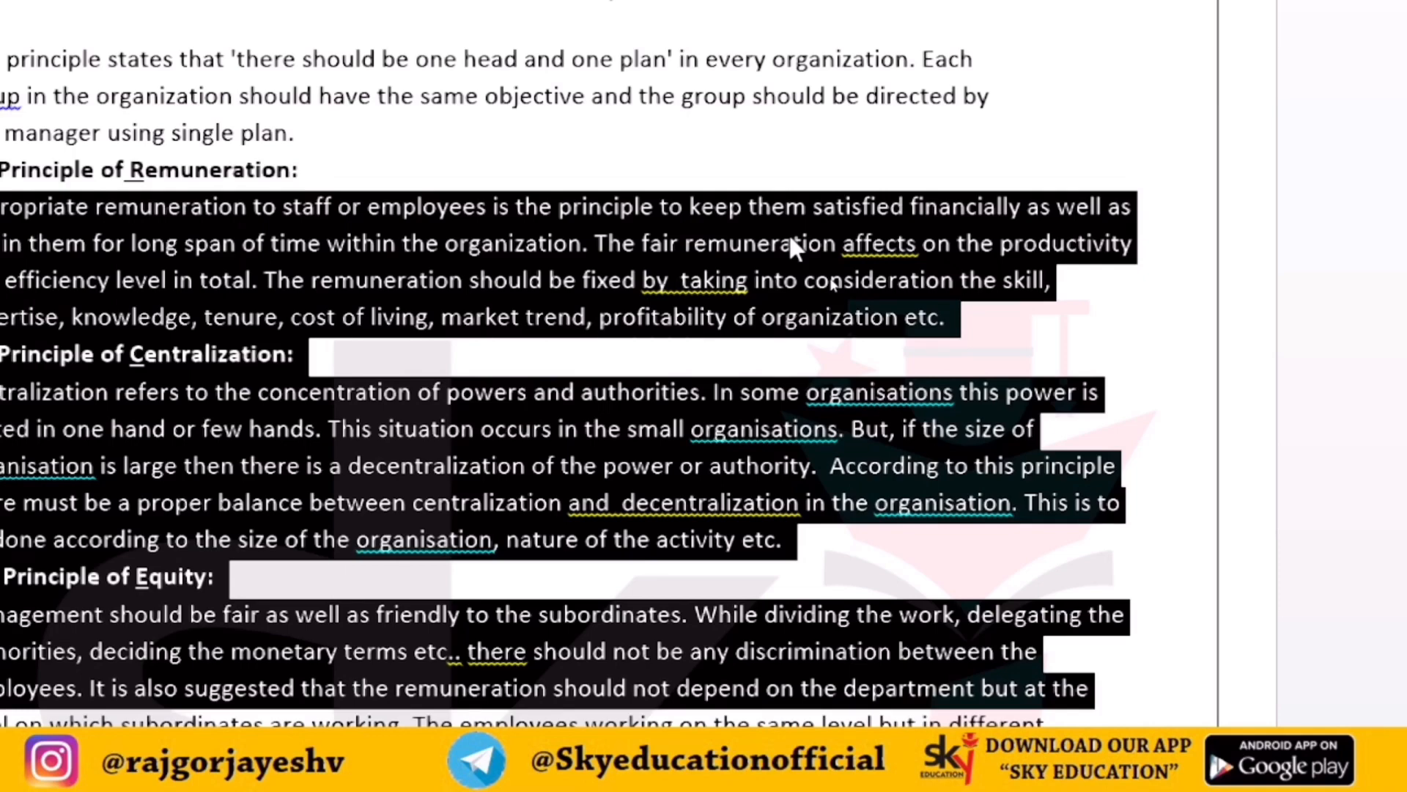
key("ctrl+j")
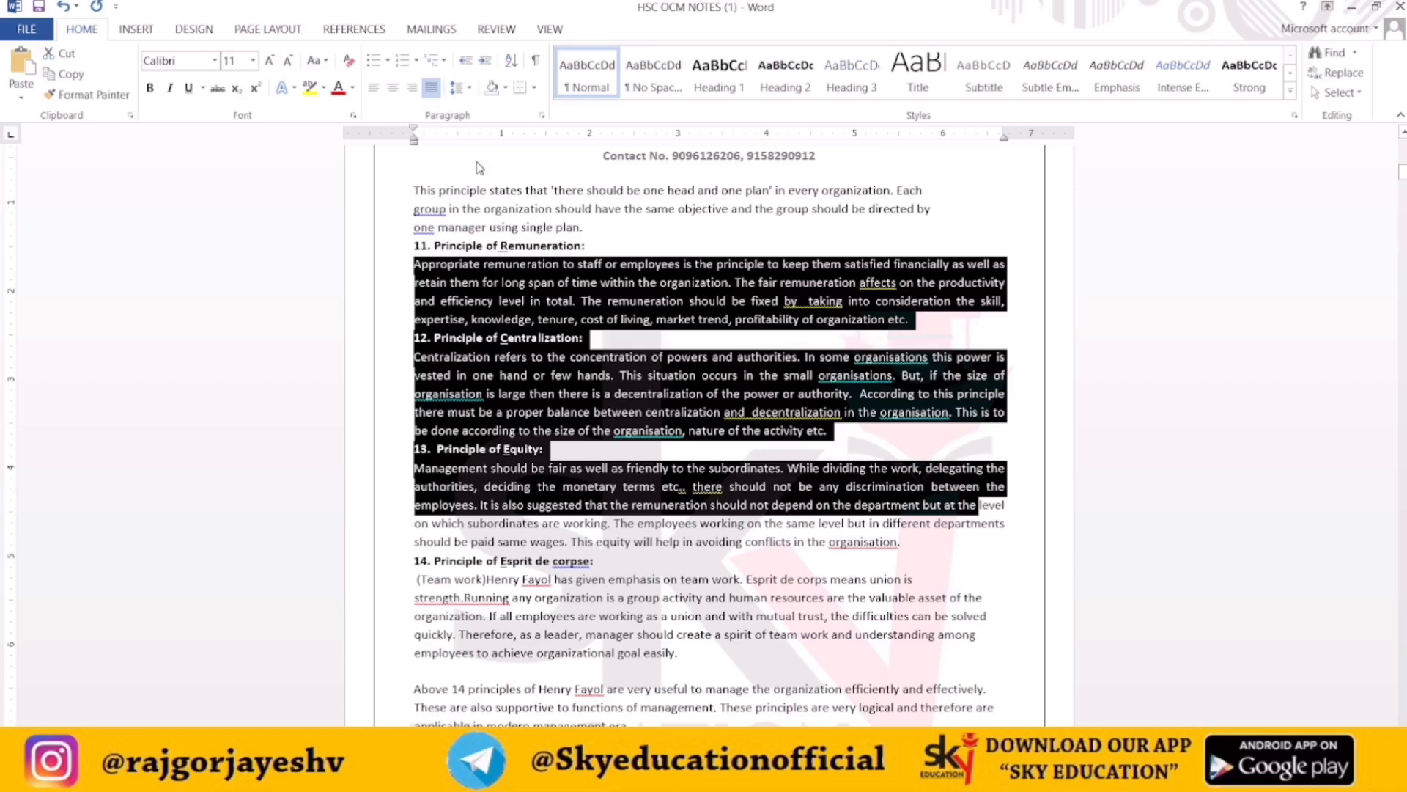
key("ctrl+l")
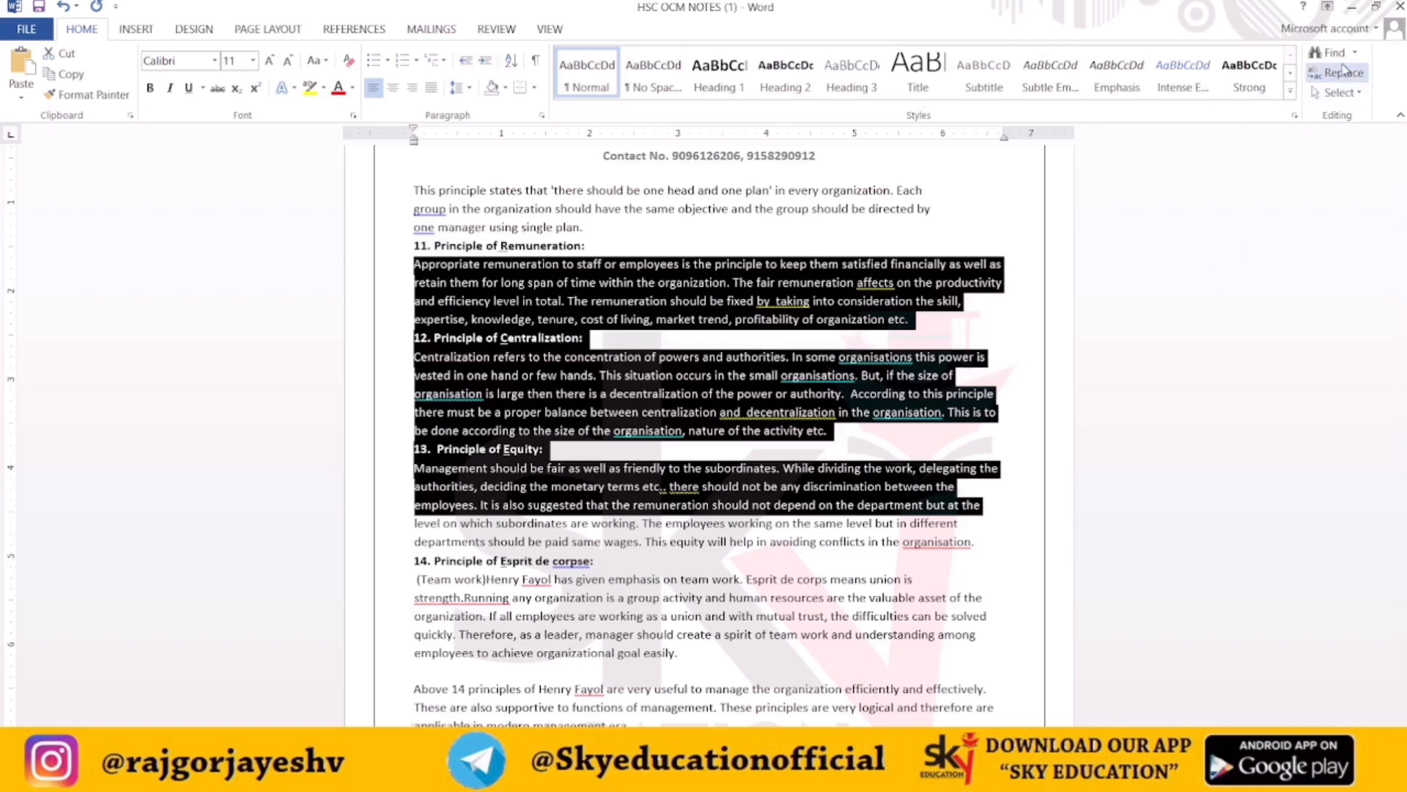
Right-align the selected paragraphs
mouse_move(794, 777)
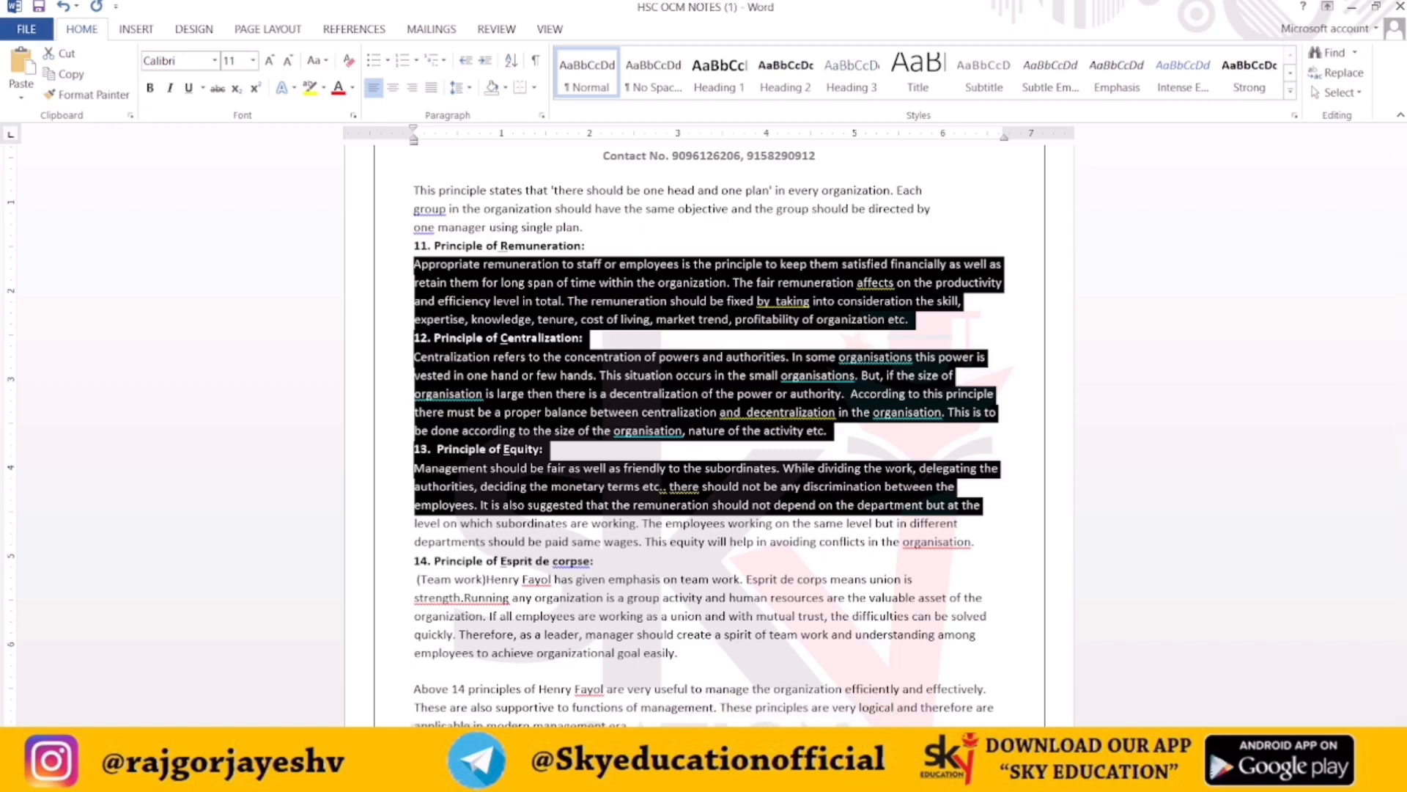
mouse_move(700, 777)
left_click(660, 632)
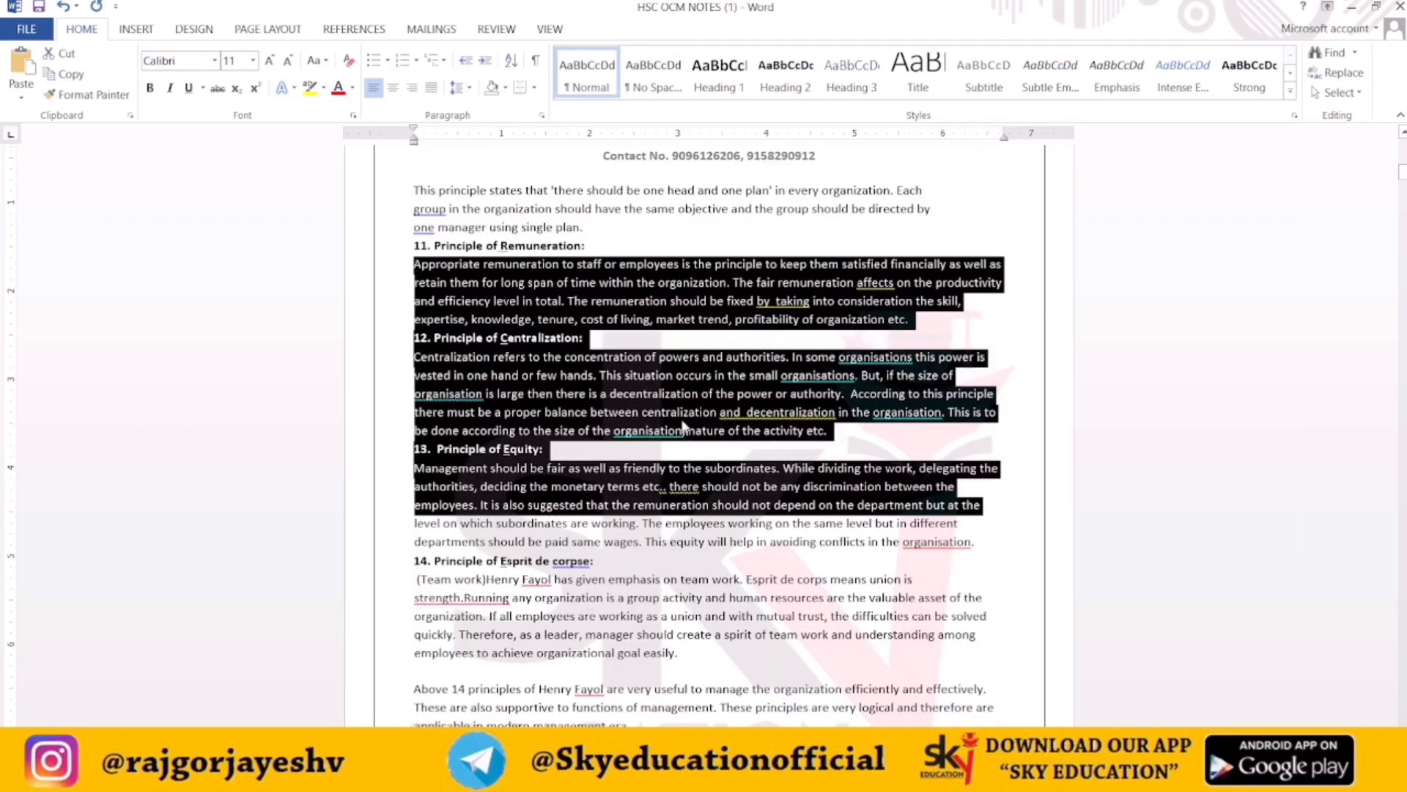
left_click(412, 88)
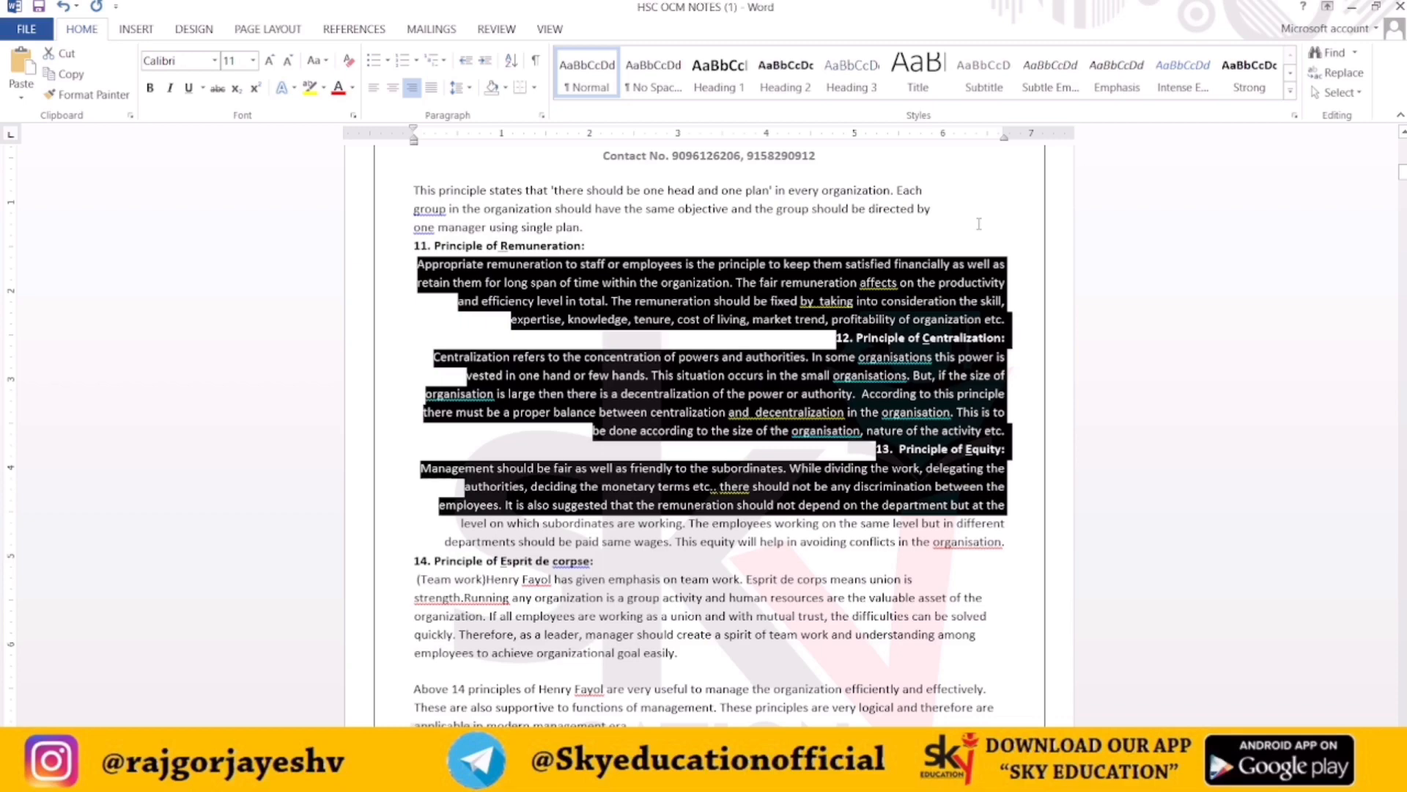
Left-align the selected paragraphs
key("ctrl+l")
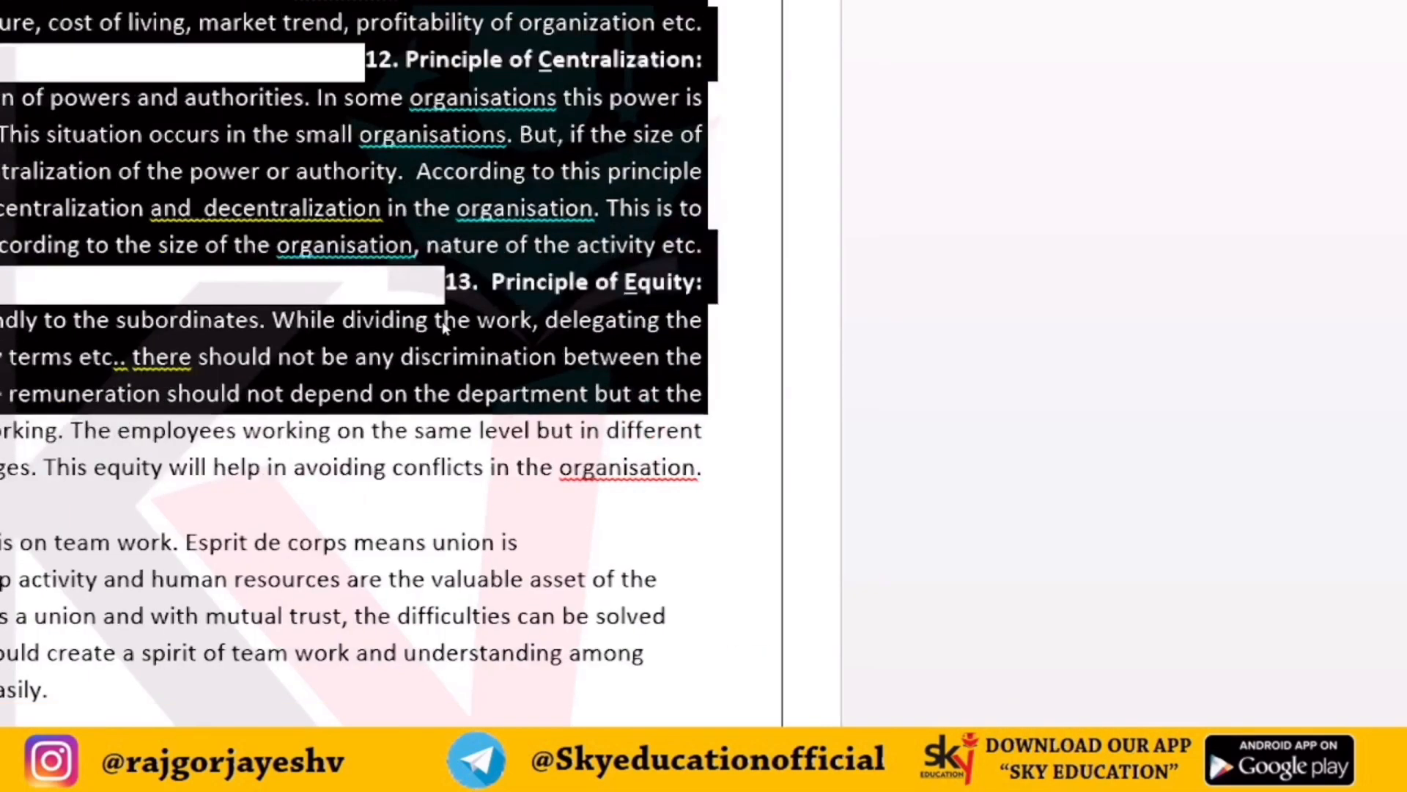
scroll(1287, 63, "up", 3)
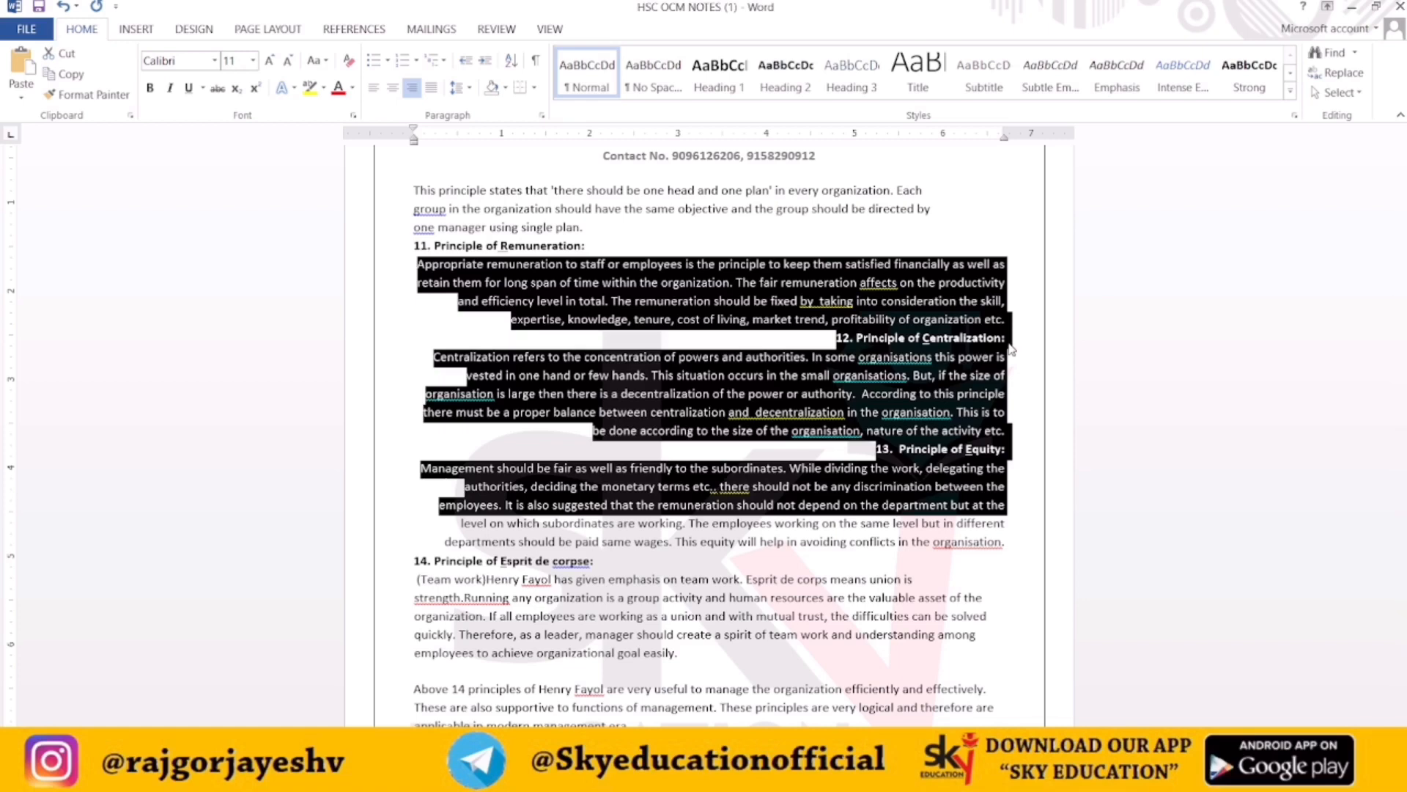
key("ctrl+l")
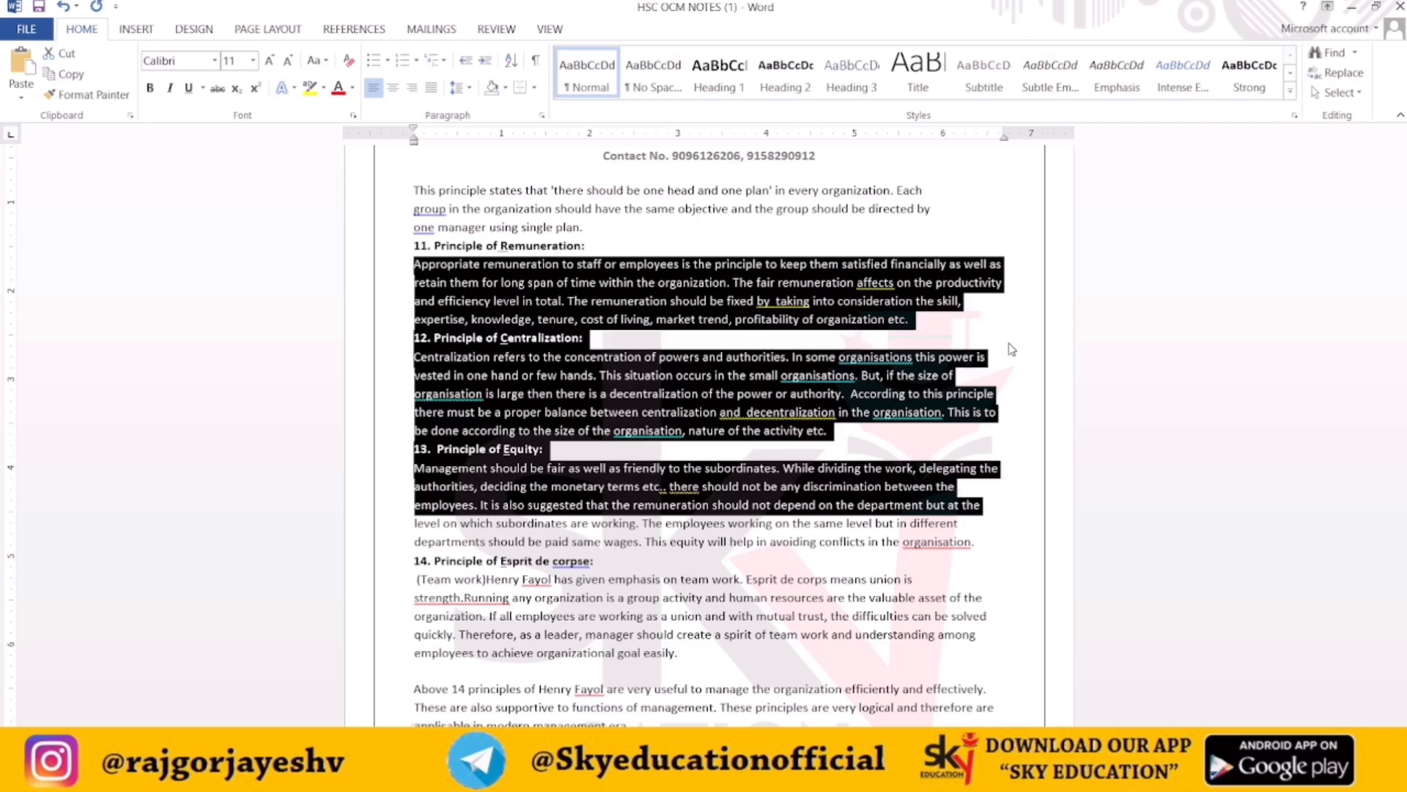
Right-align the selected paragraphs and switch back to the ALL SHORTCUTS MS WORD document
left_click(411, 88)
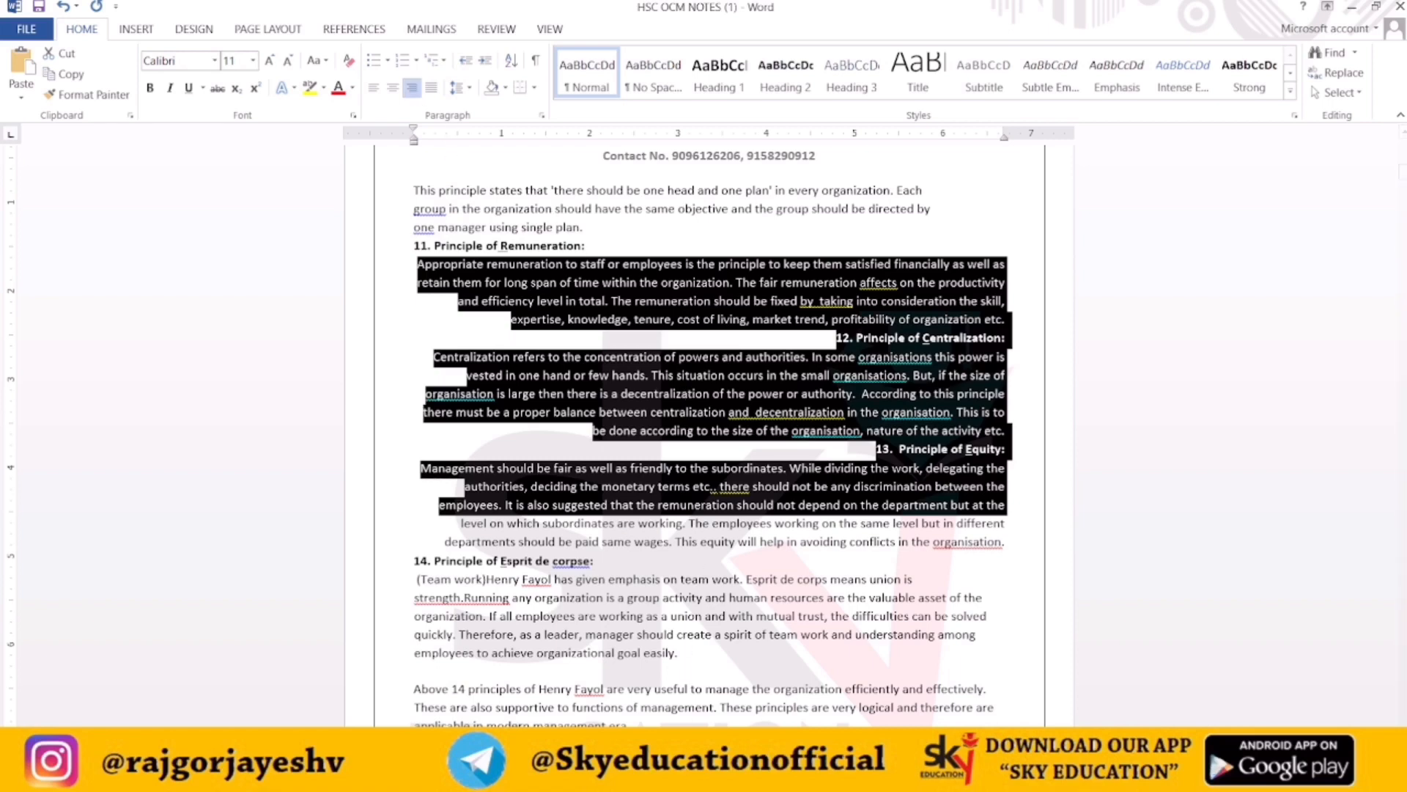
mouse_move(702, 778)
left_click(659, 702)
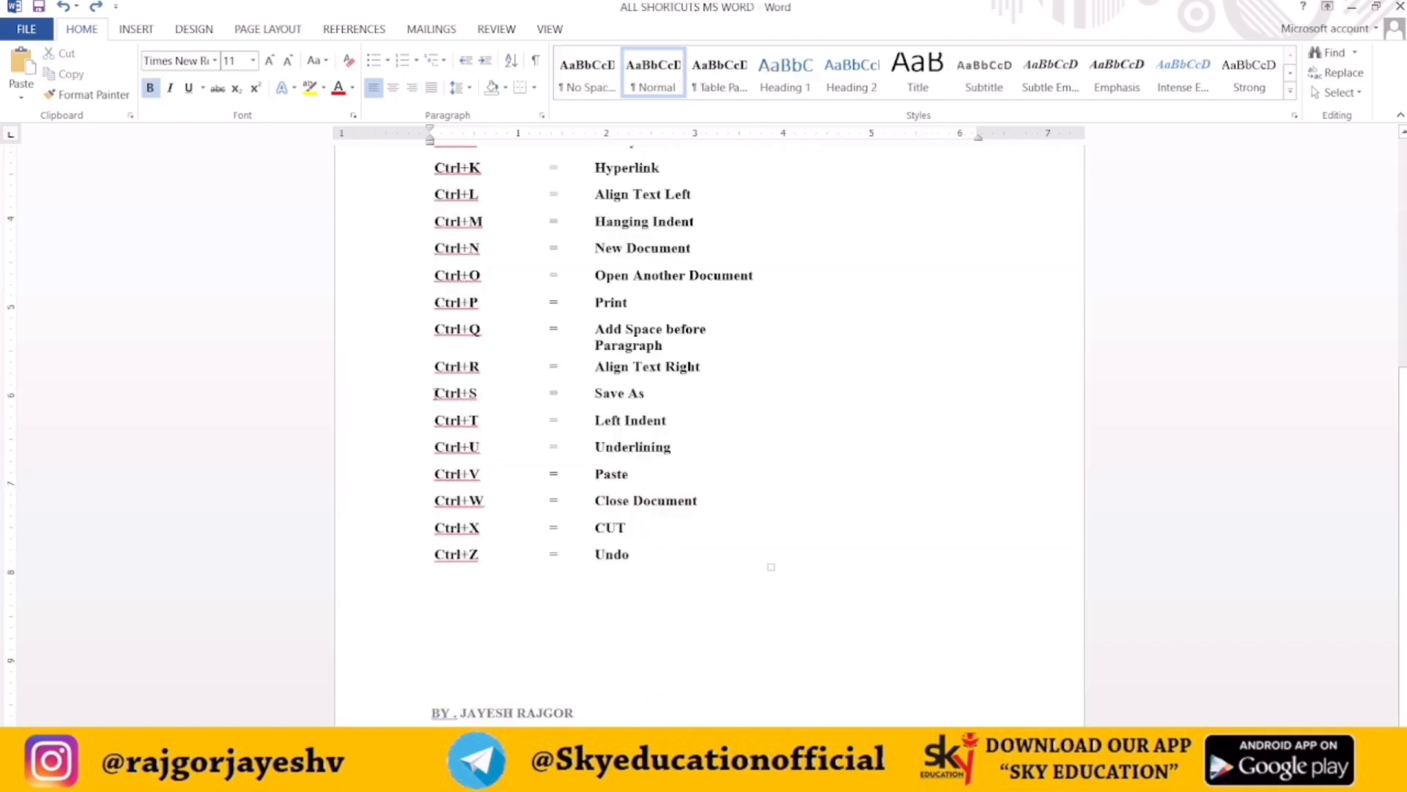
Highlight the Ctrl+S entry and open the Save As dialog to browse for a save location
left_click_drag(435, 393, 490, 391)
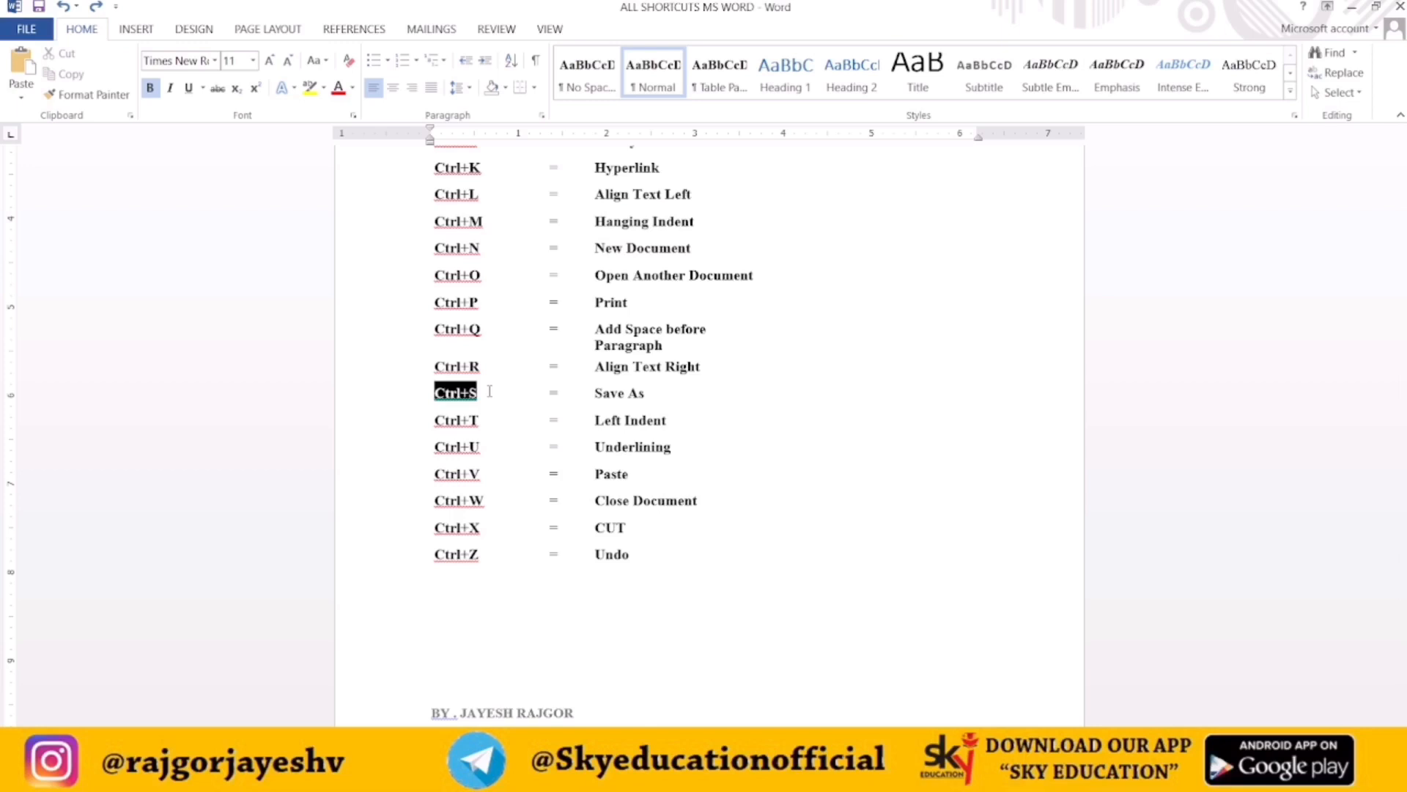
left_click(489, 391)
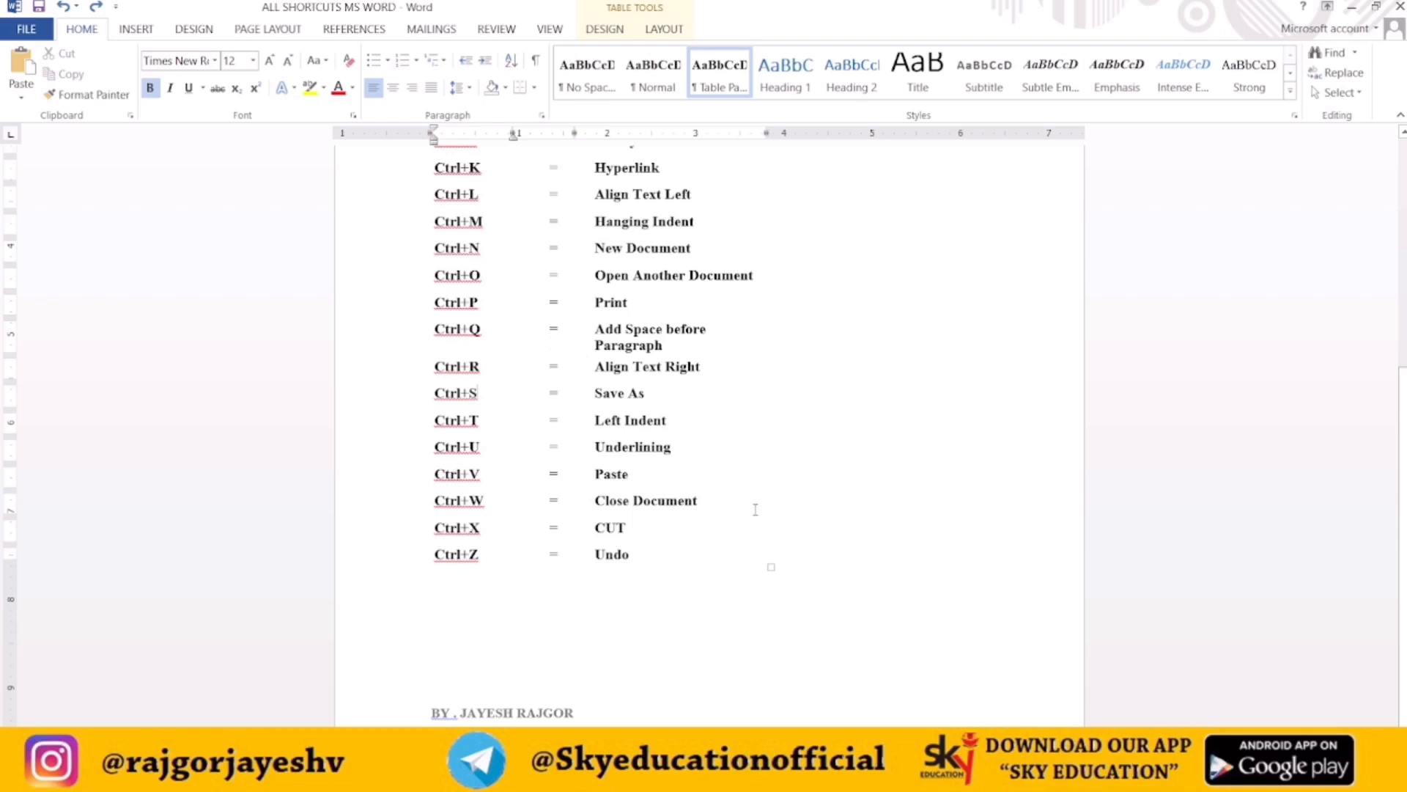
left_click(27, 30)
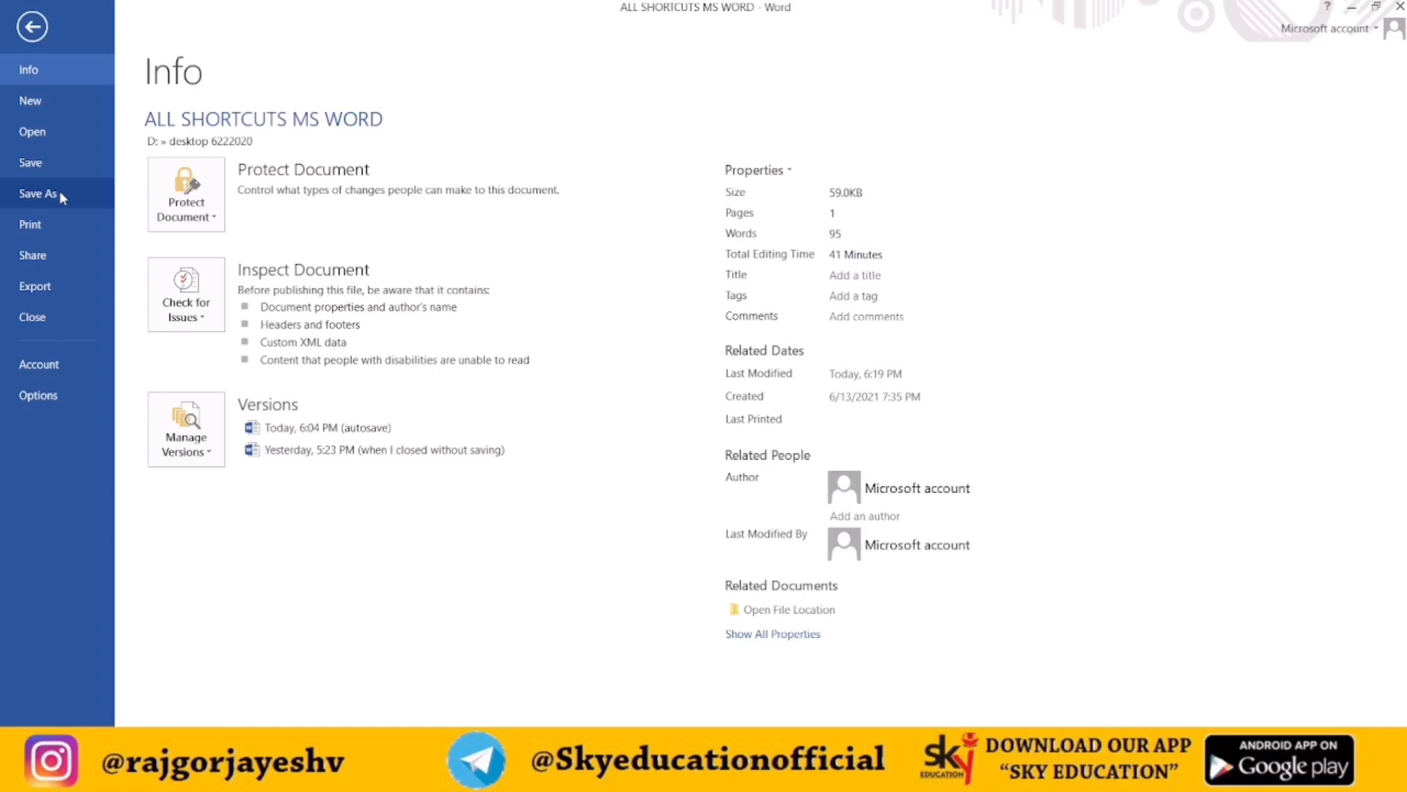
left_click(60, 192)
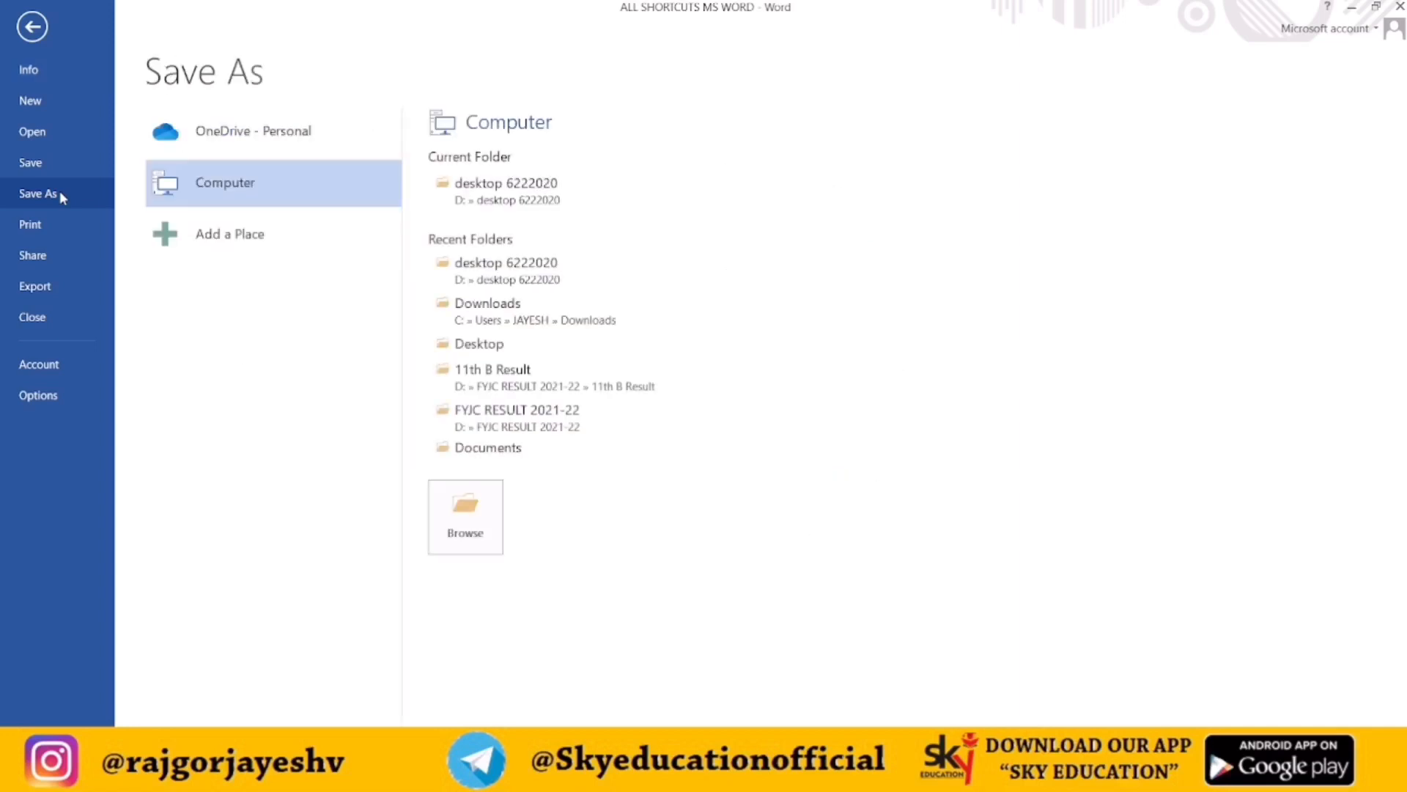
left_click(442, 509)
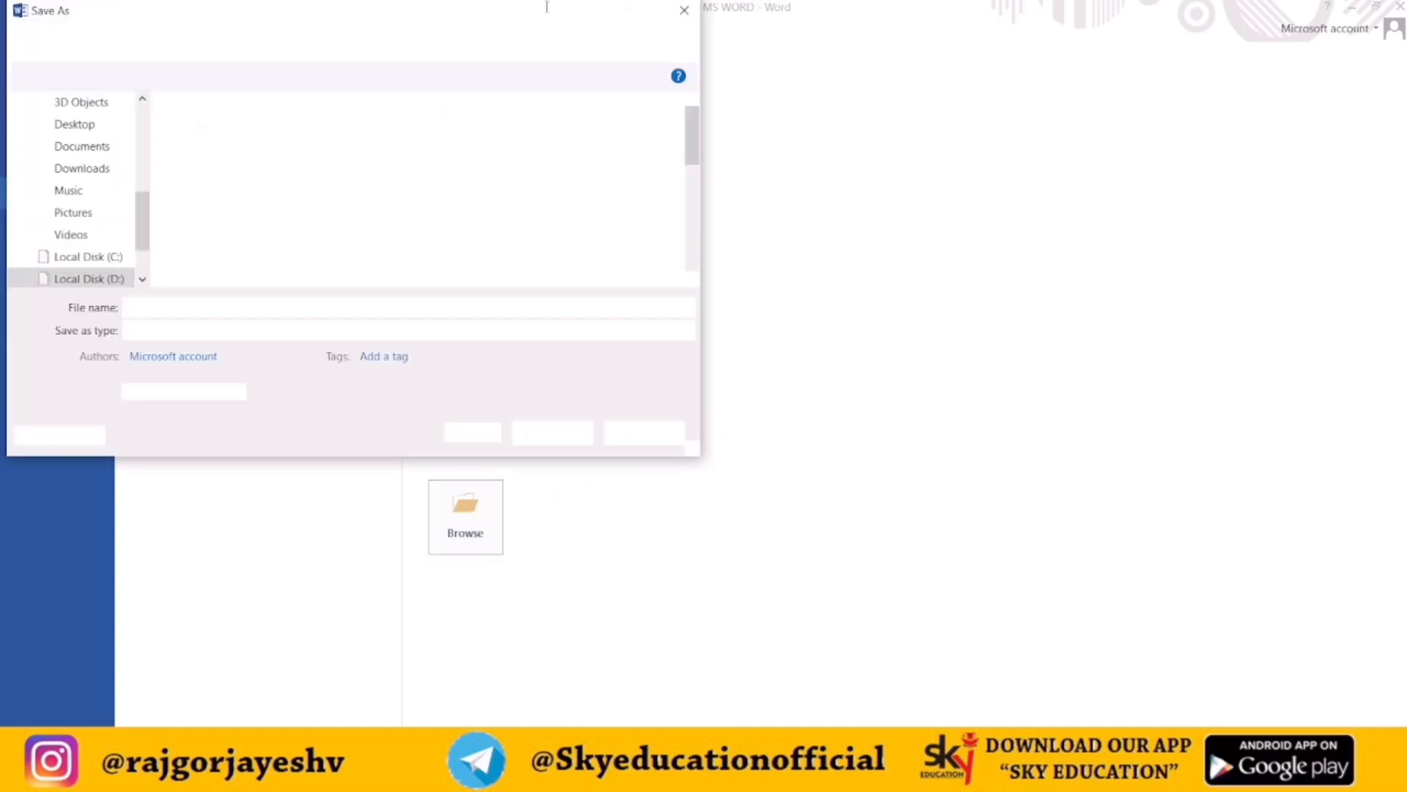
left_click_drag(430, 12, 799, 92)
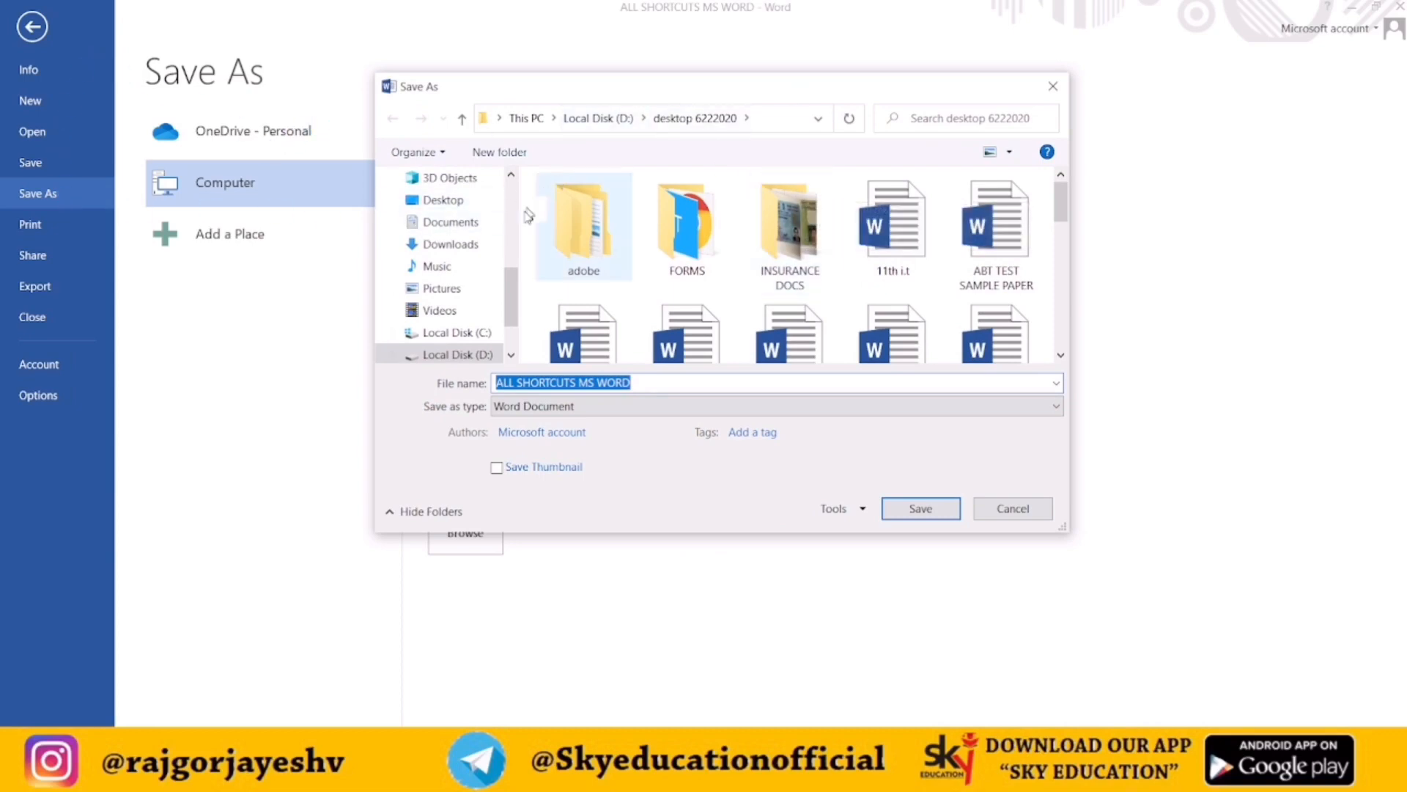
Browse the Save As folder tree to This PC and then choose the Desktop folder as the save location
left_click_drag(508, 294, 541, 207)
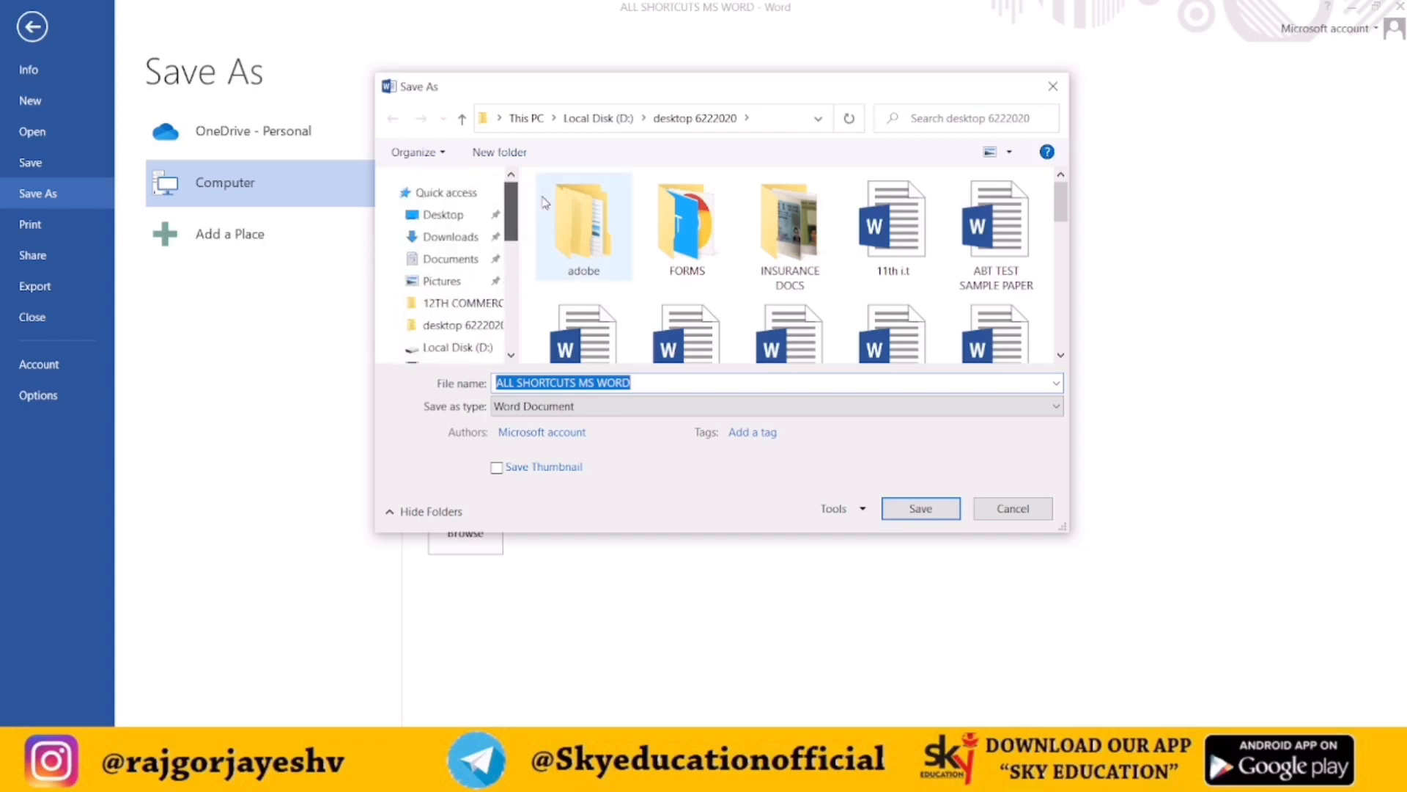
left_click(545, 202)
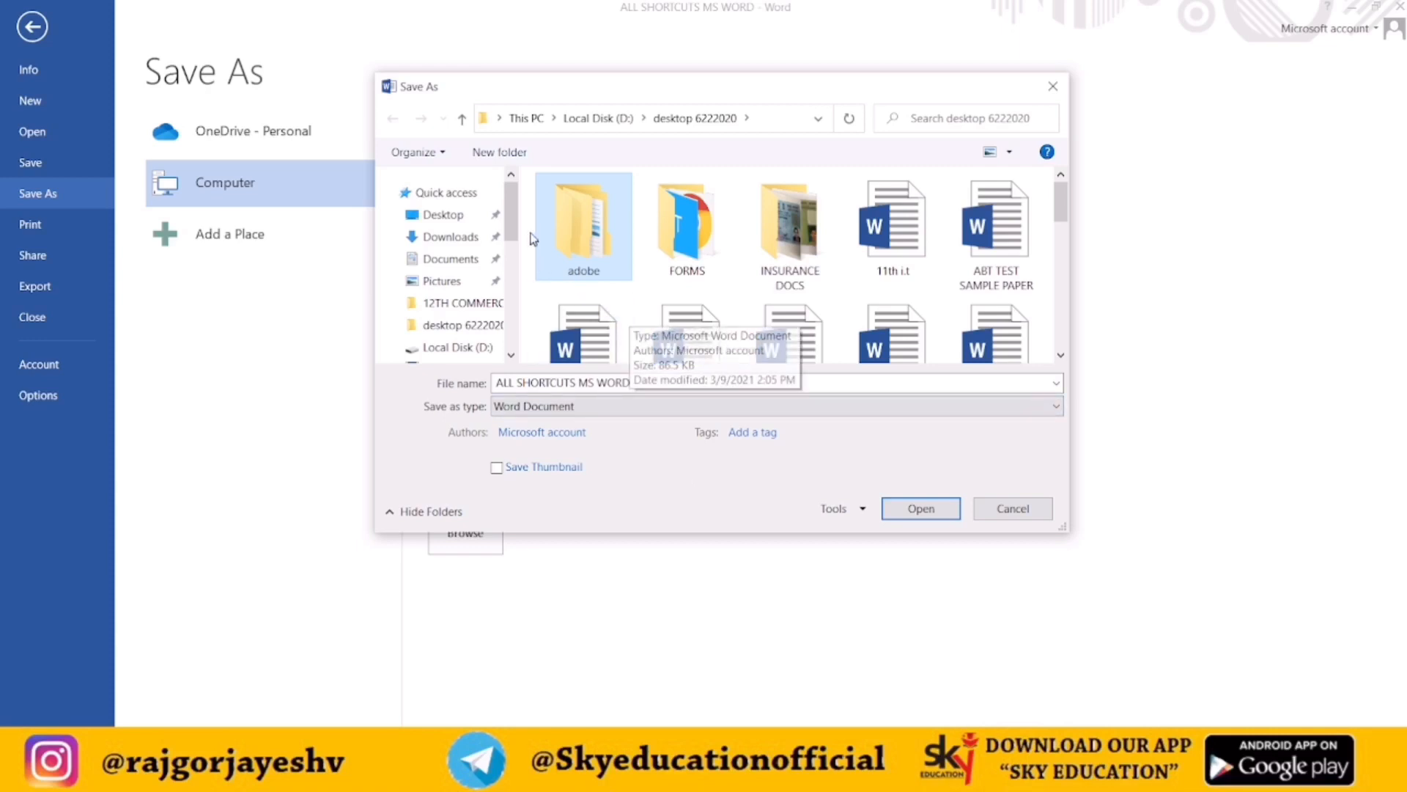
mouse_move(517, 214)
left_mouse_down()
mouse_move(518, 253)
mouse_move(525, 220)
left_mouse_up()
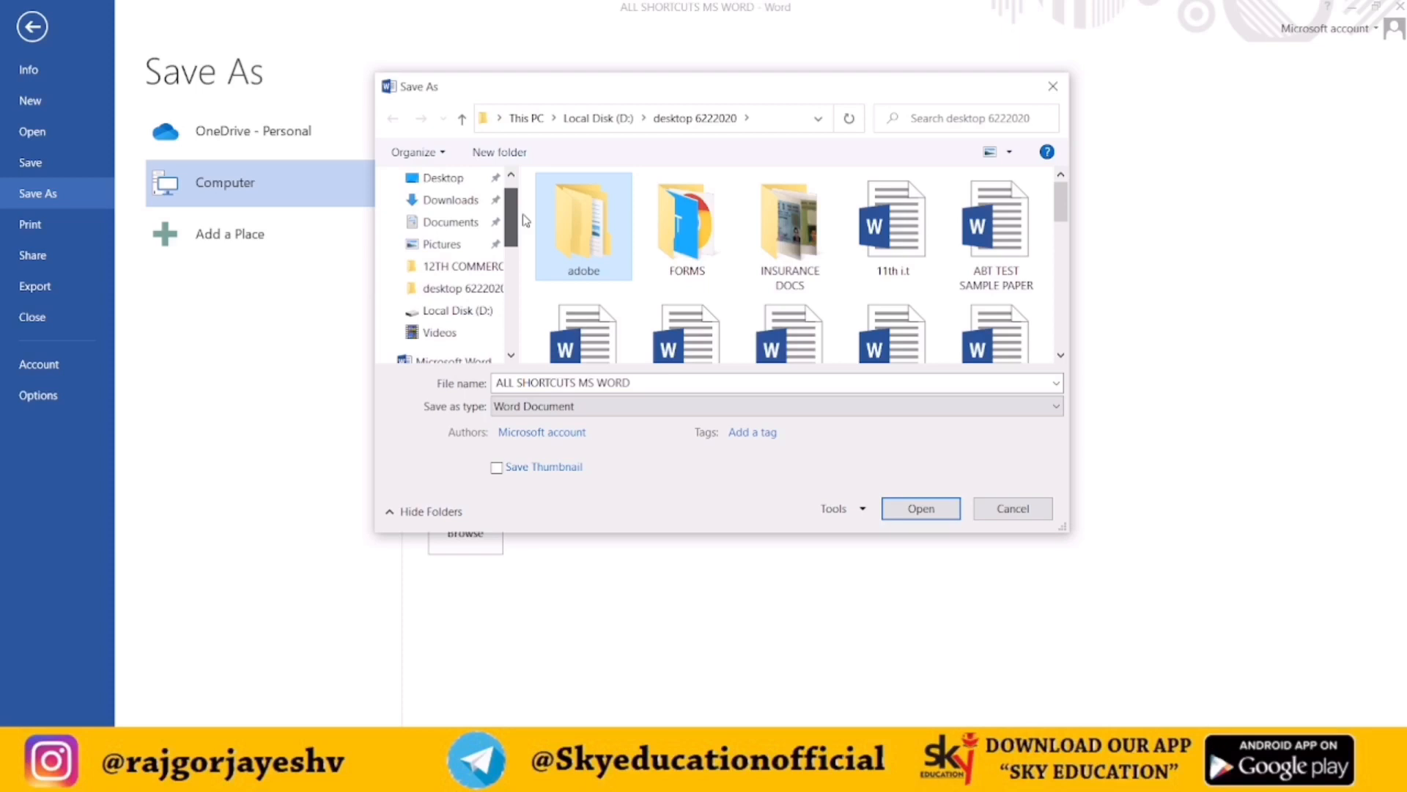
left_click_drag(523, 215, 521, 195)
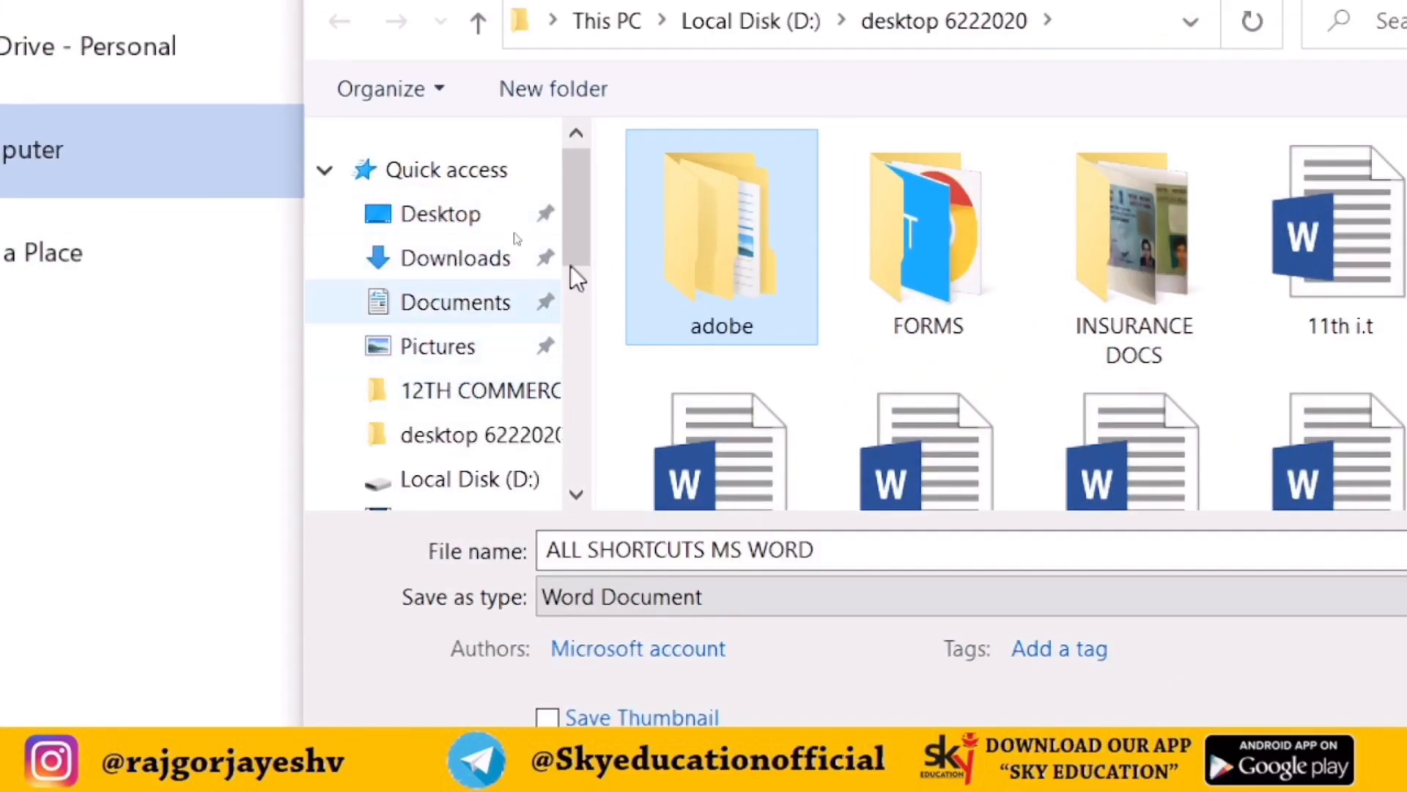
left_click_drag(584, 208, 588, 285)
left_click(414, 396)
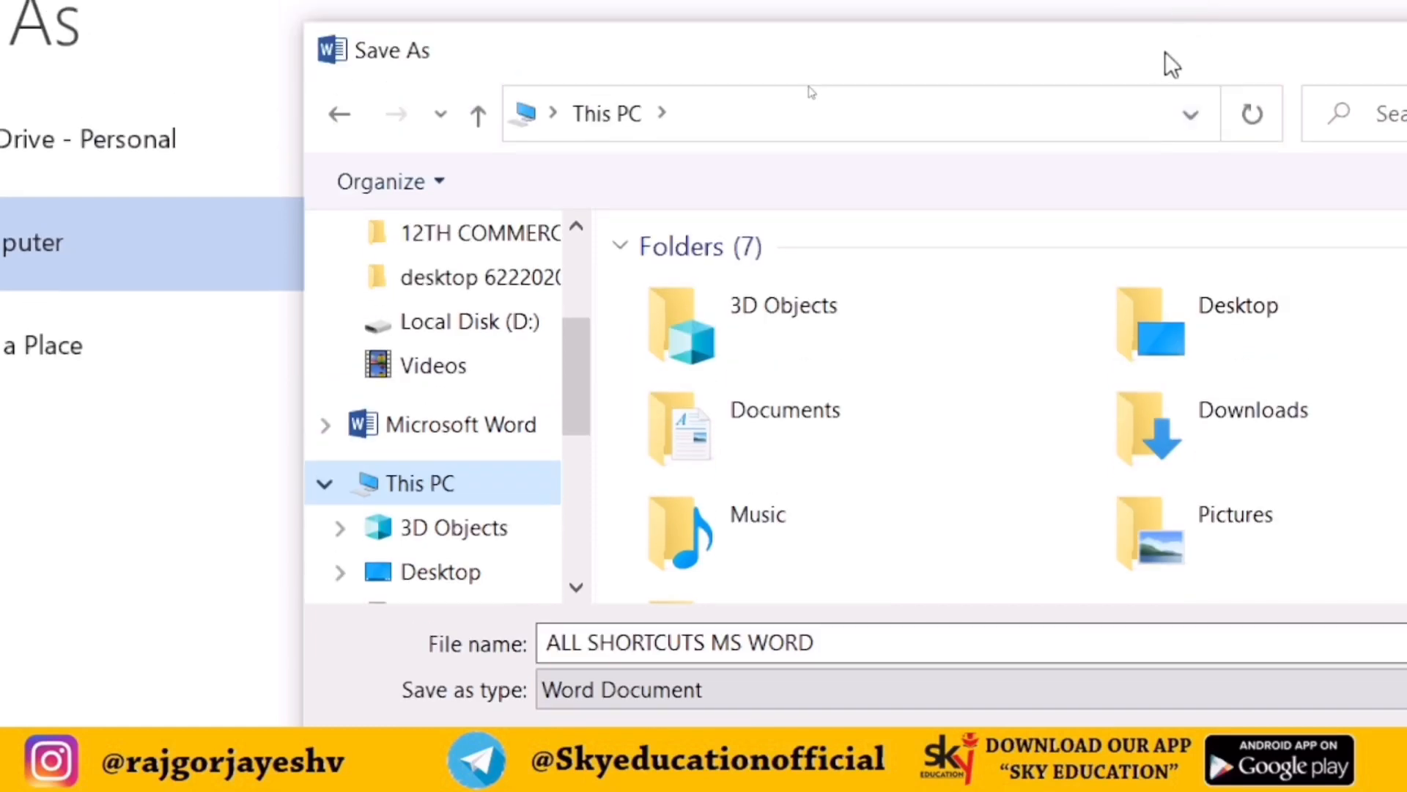
left_click_drag(1166, 45, 949, 44)
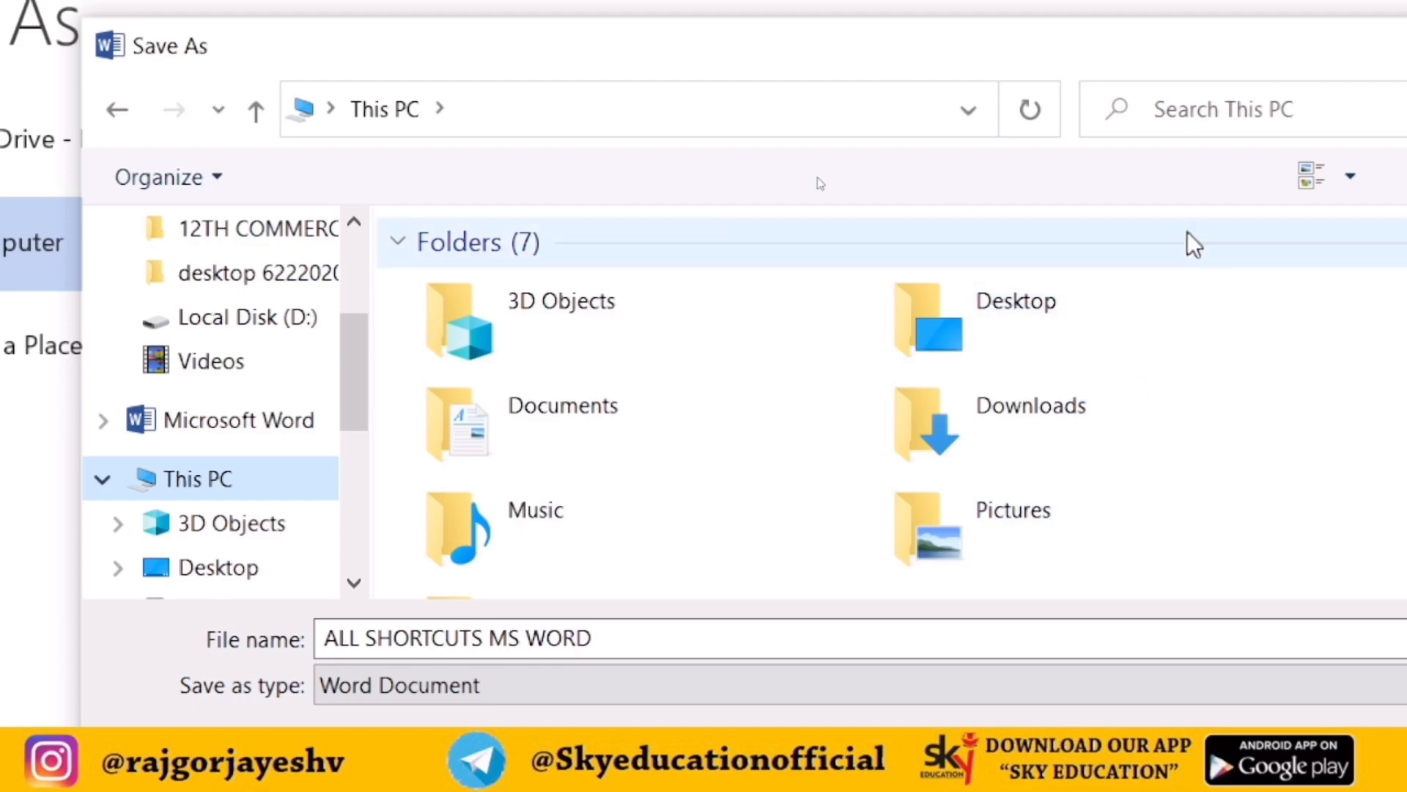
scroll(1239, 418, "down", 3)
scroll(1239, 418, "down", 1)
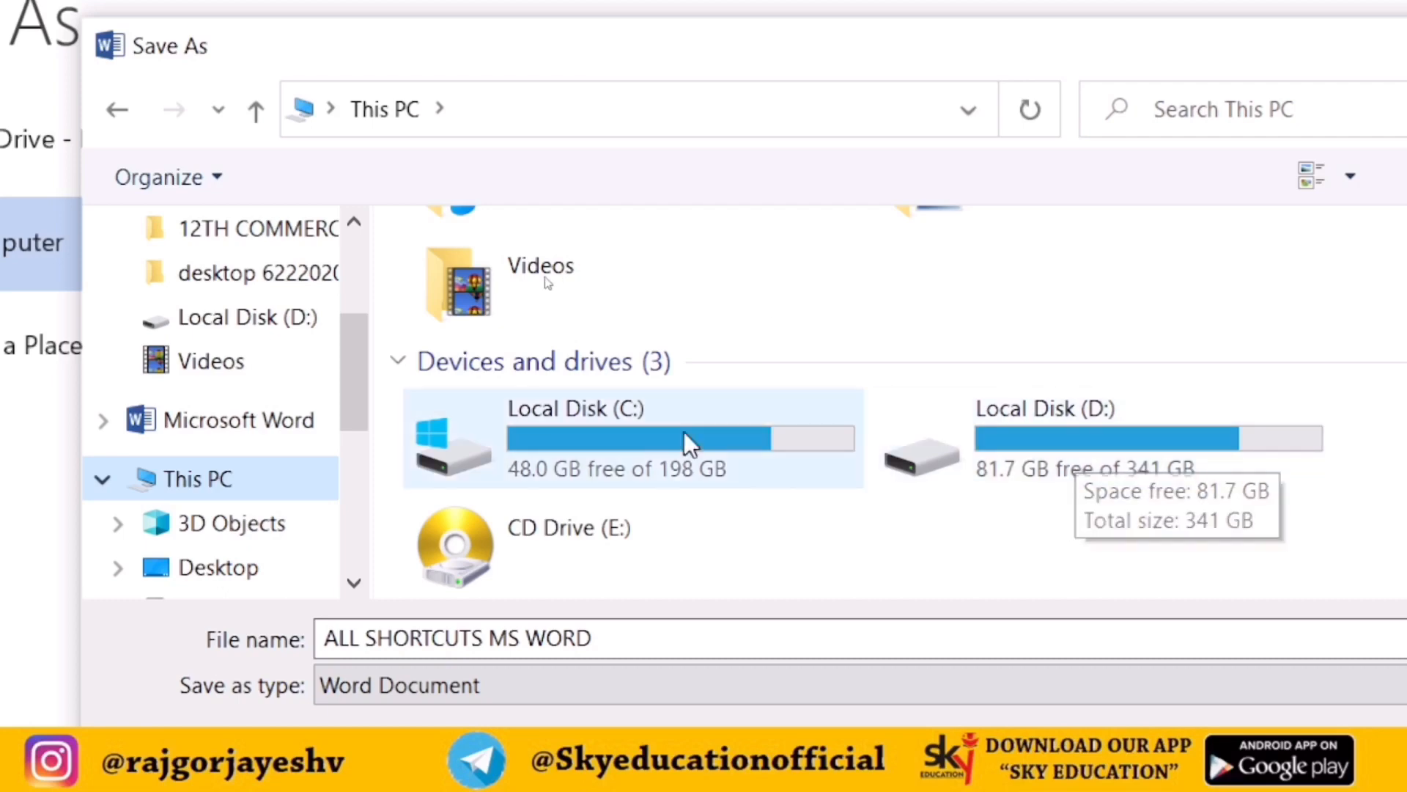
left_click_drag(345, 366, 354, 275)
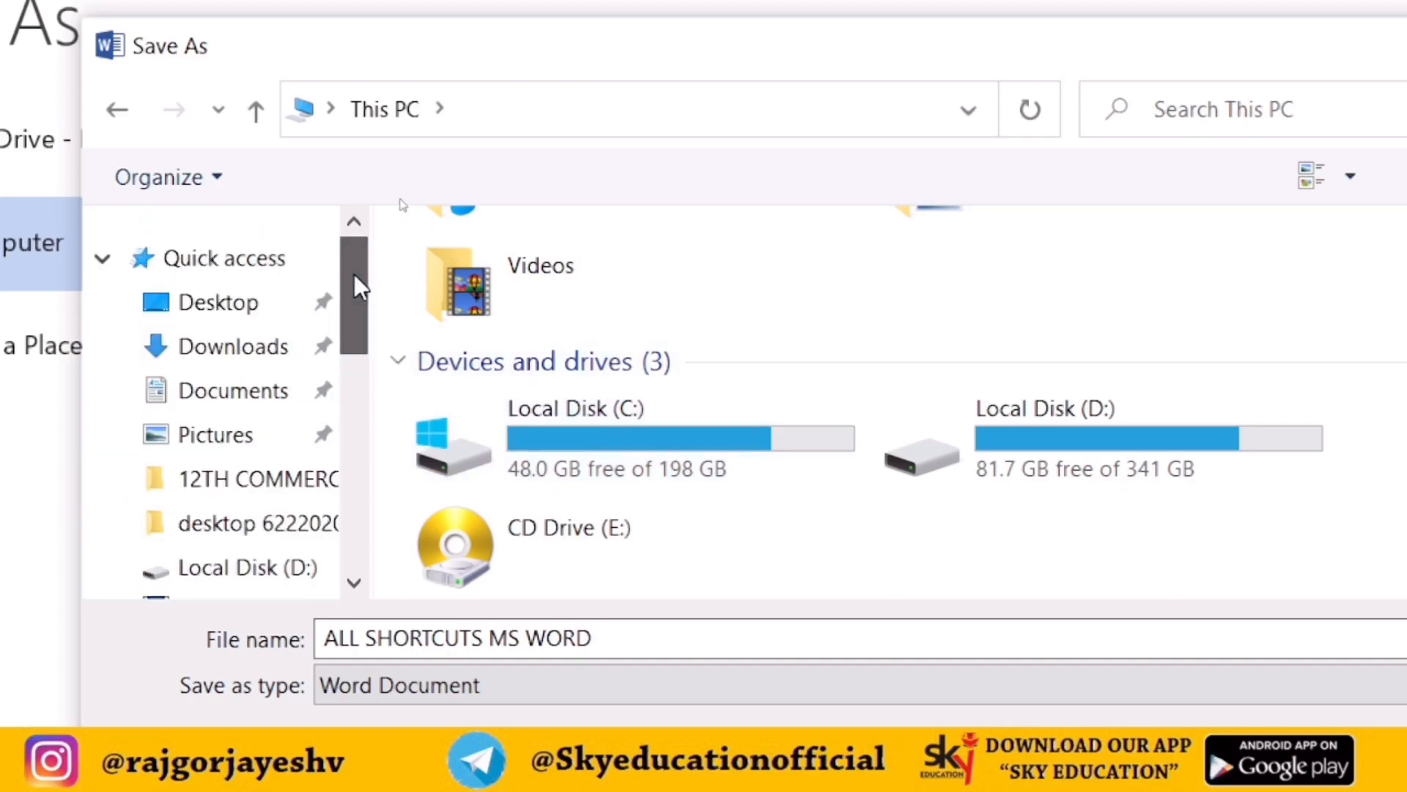
left_click(236, 302)
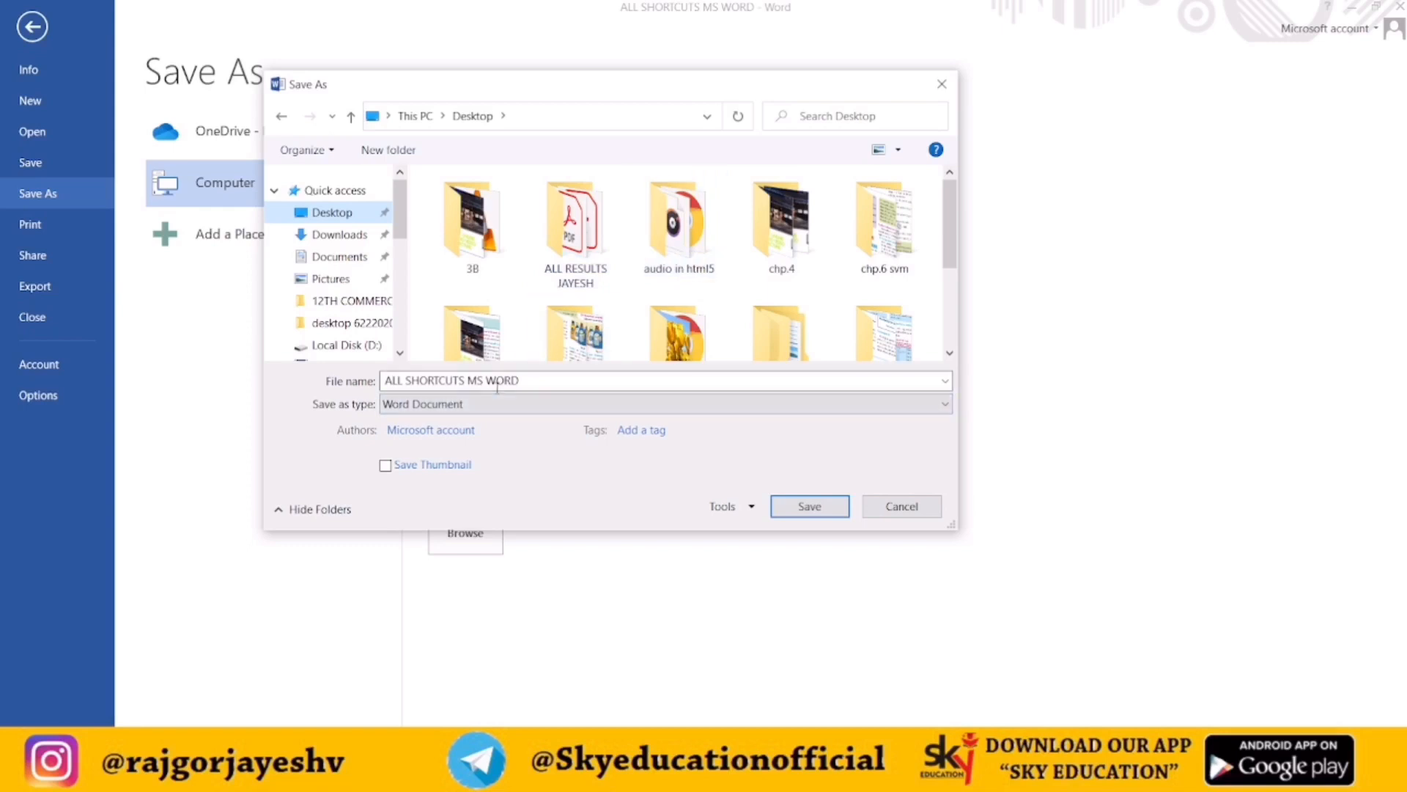
Select the file name ALL SHORTCUTS MS WORD and save the document to the Desktop
left_click(537, 378)
left_click(537, 379)
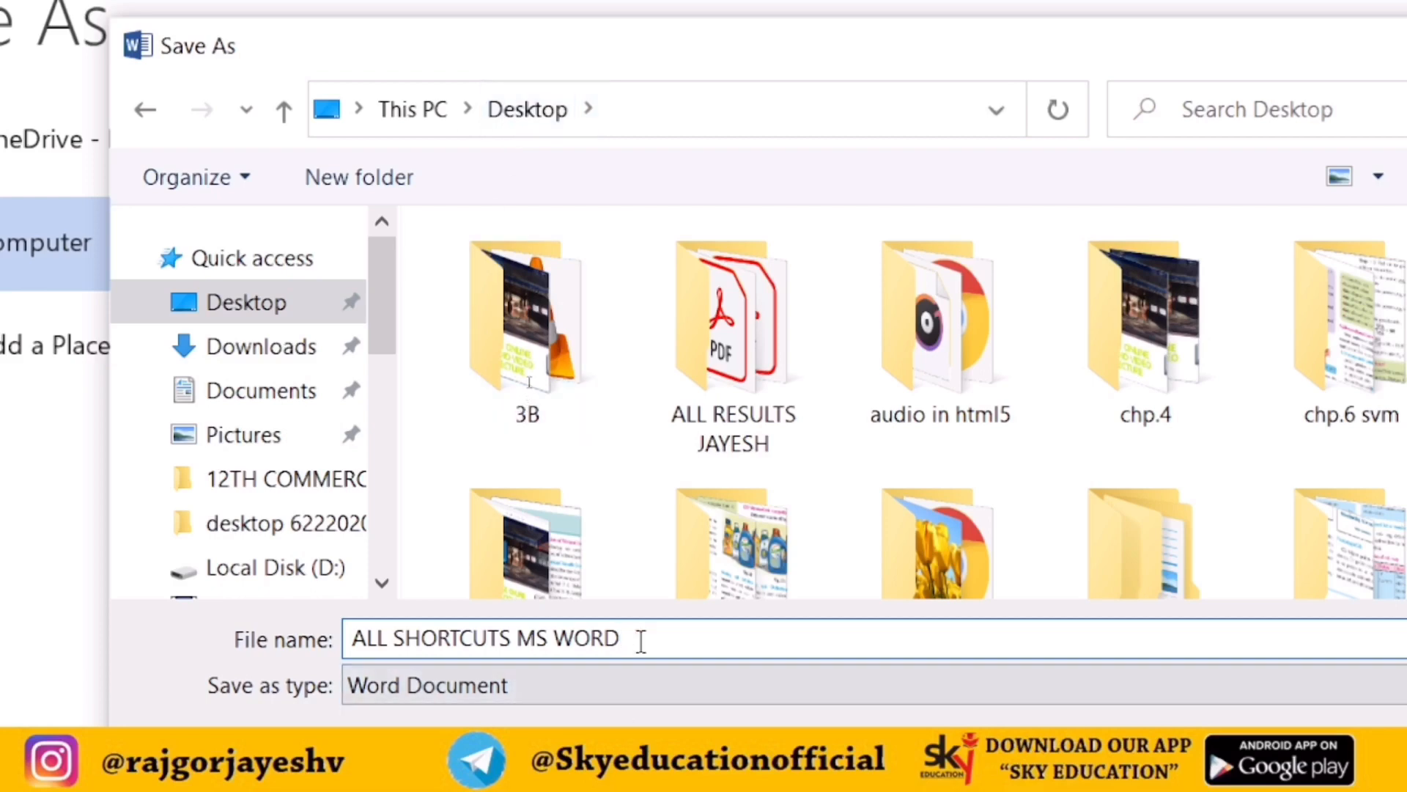
left_click_drag(642, 640, 339, 638)
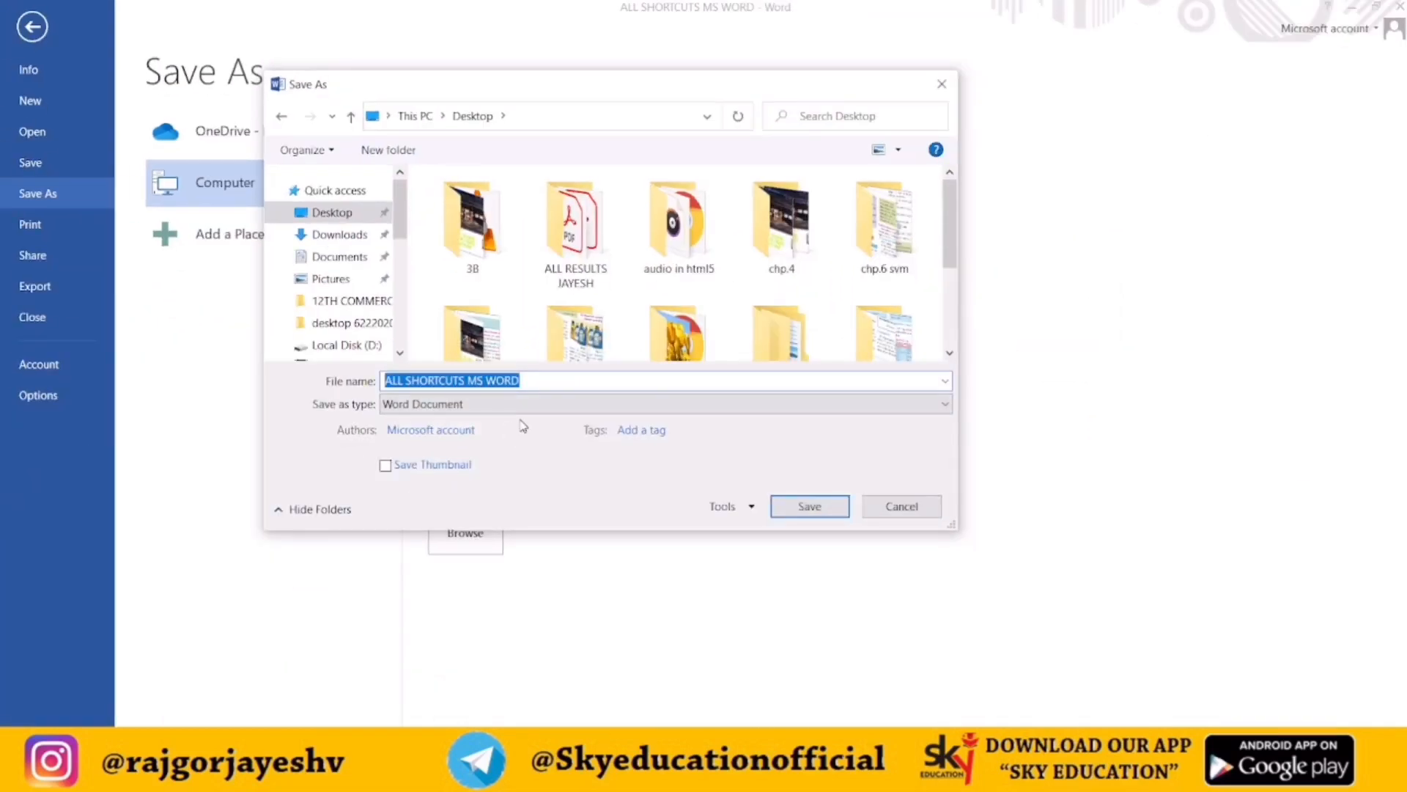
left_click(795, 513)
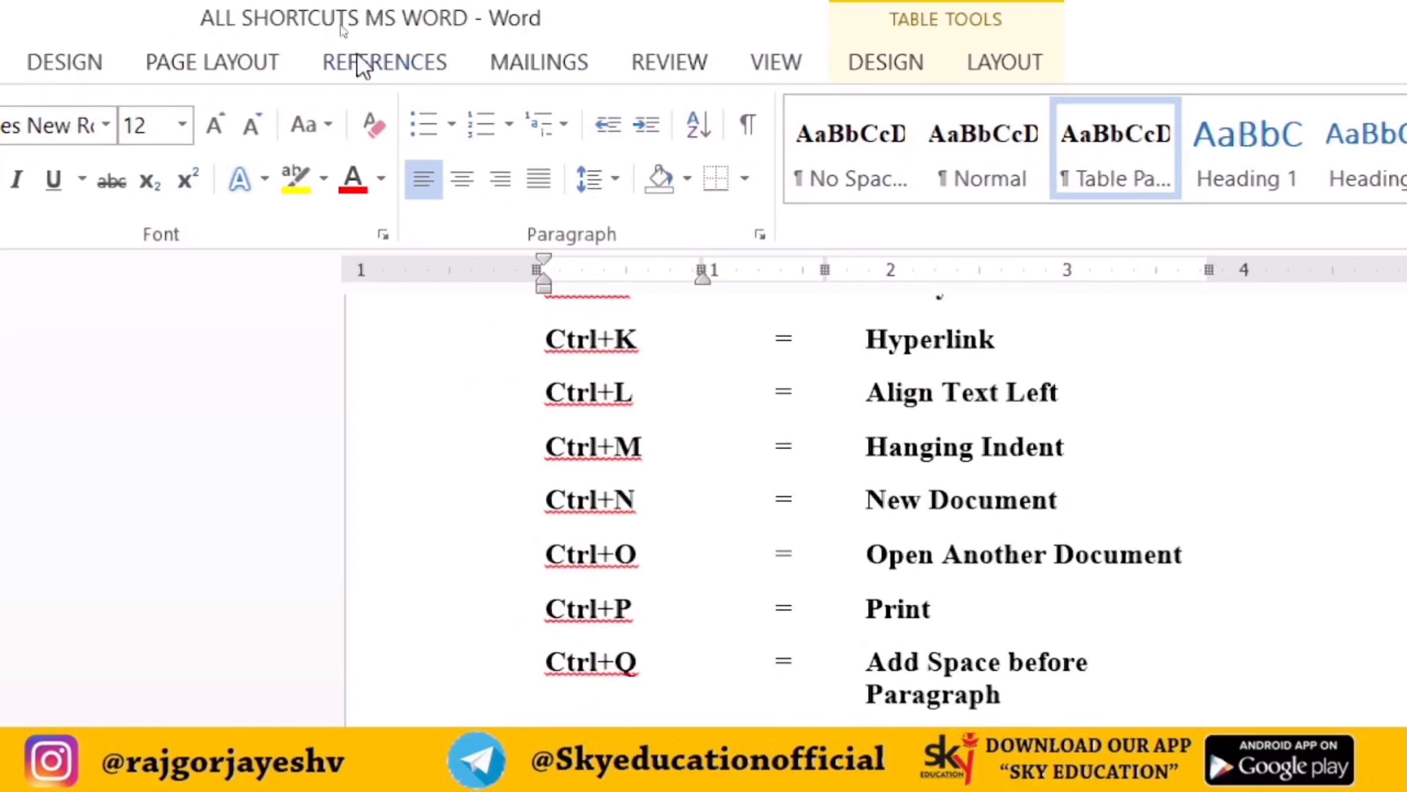
Open the Save As dialog from the File menu to view it, then cancel and return to the document
scroll(945, 542, "down", 1)
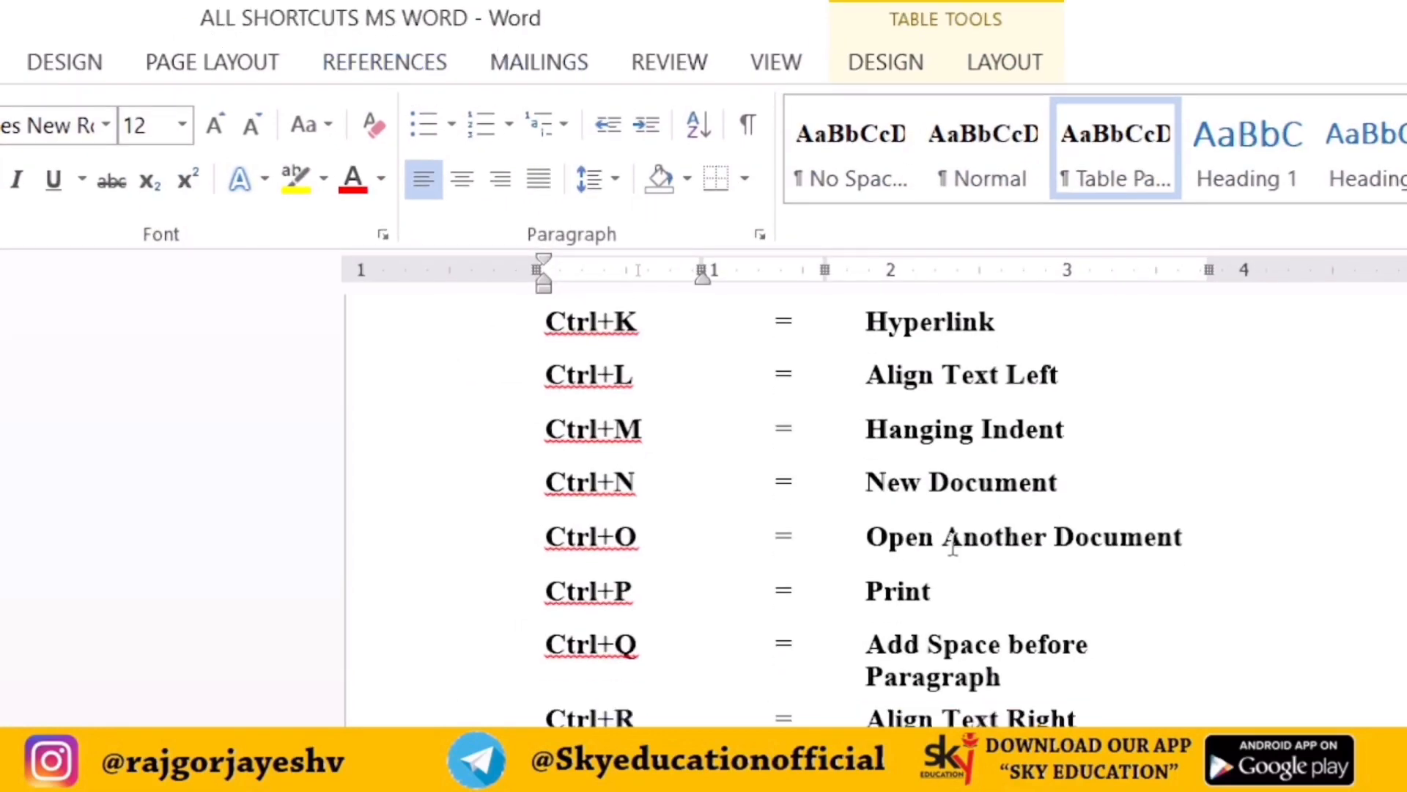
scroll(1014, 568, "up", 2)
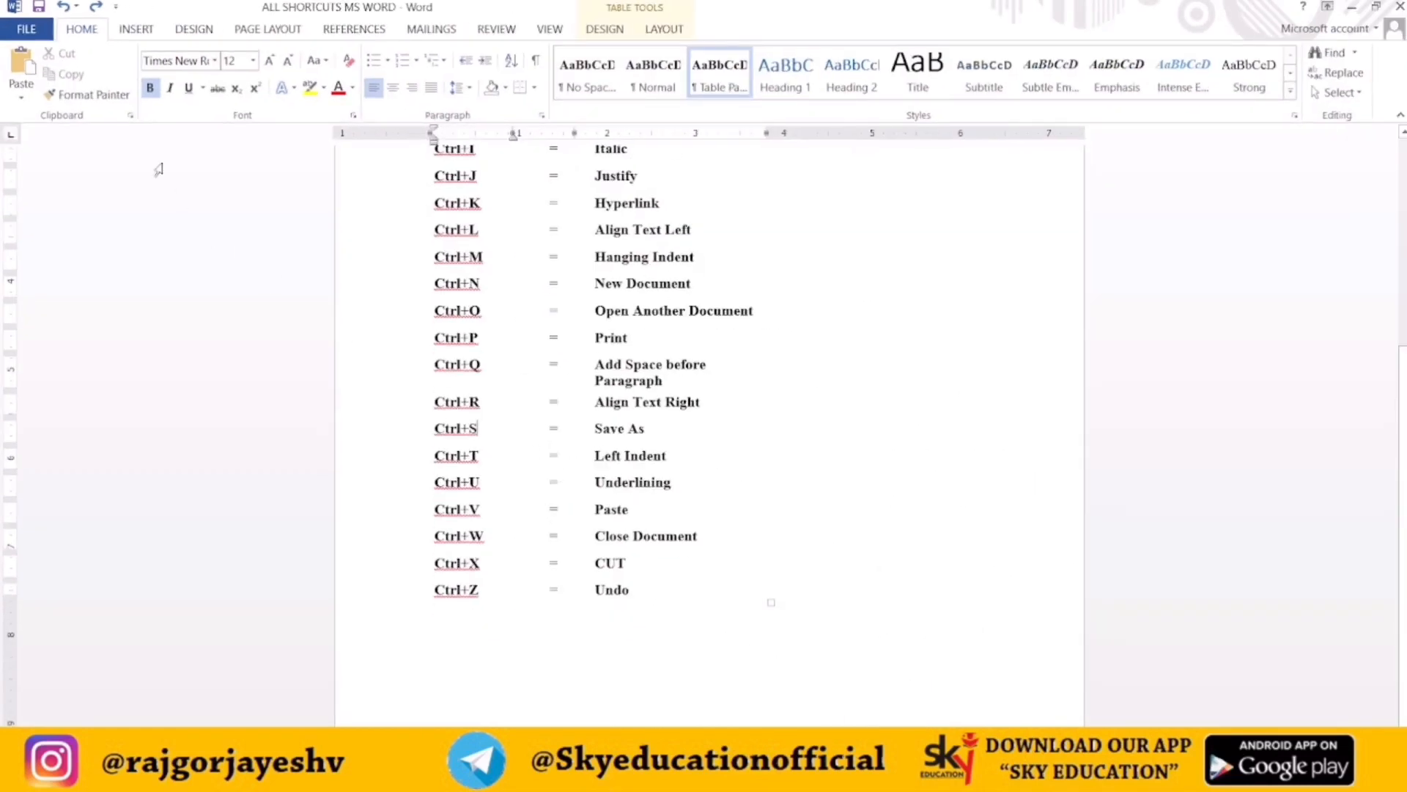
left_click(27, 29)
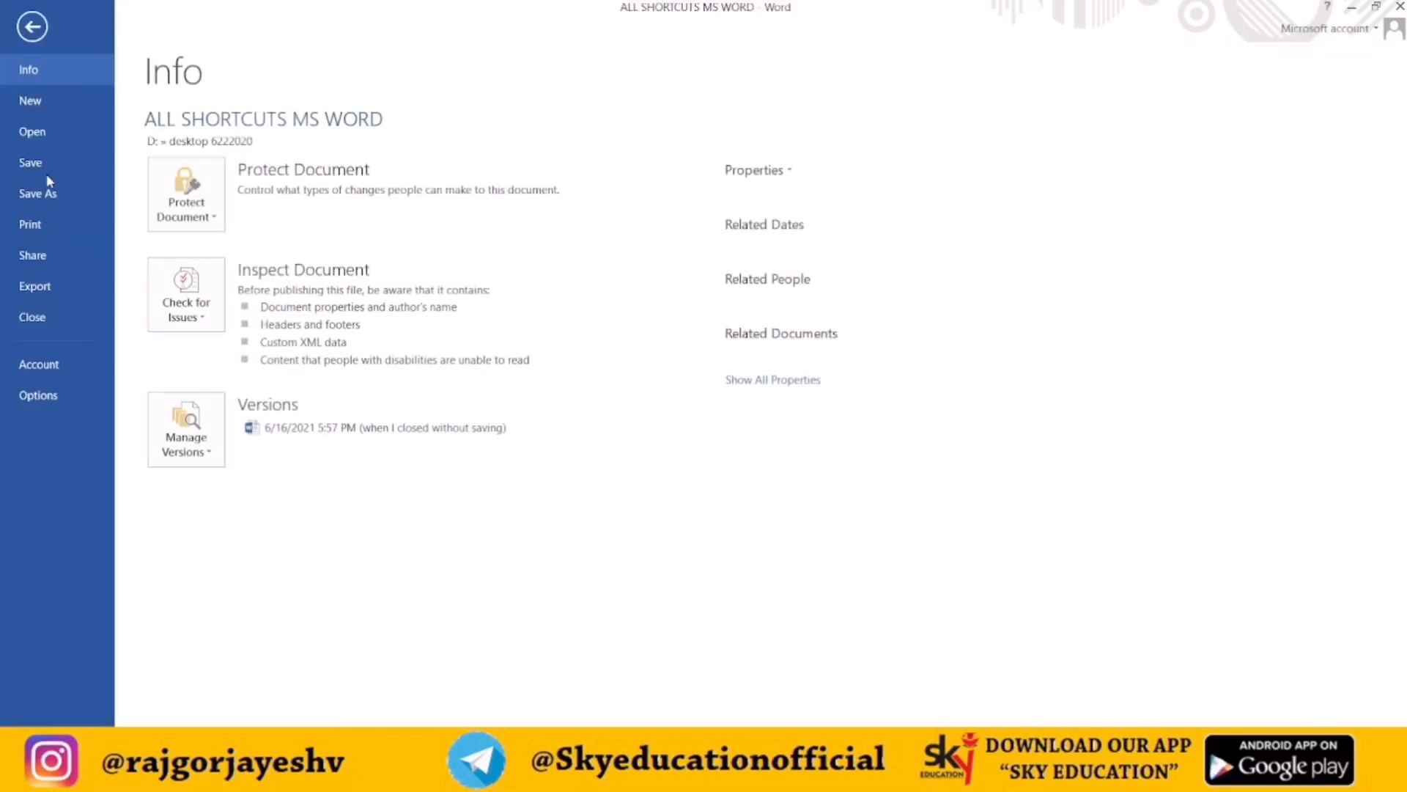
left_click(42, 204)
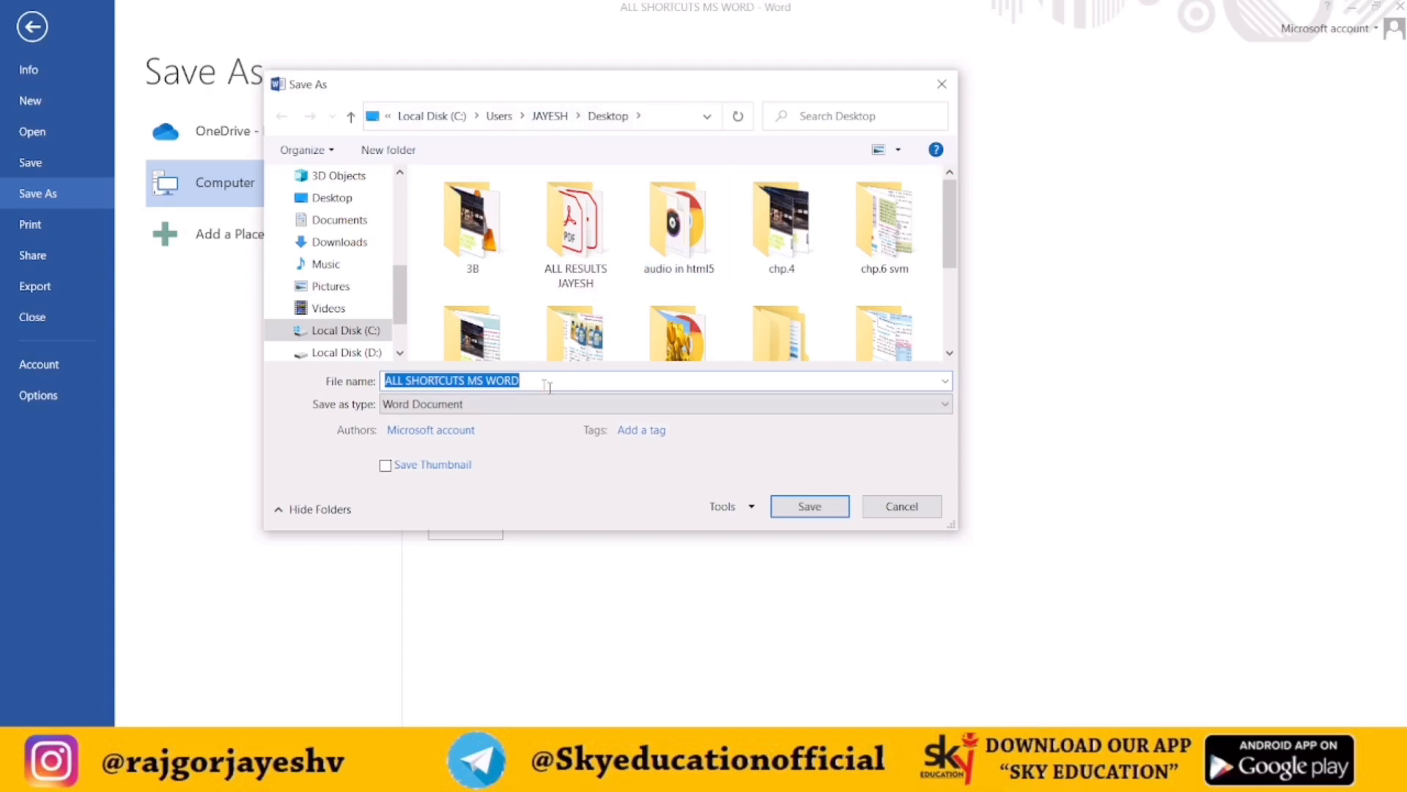
left_click(902, 506)
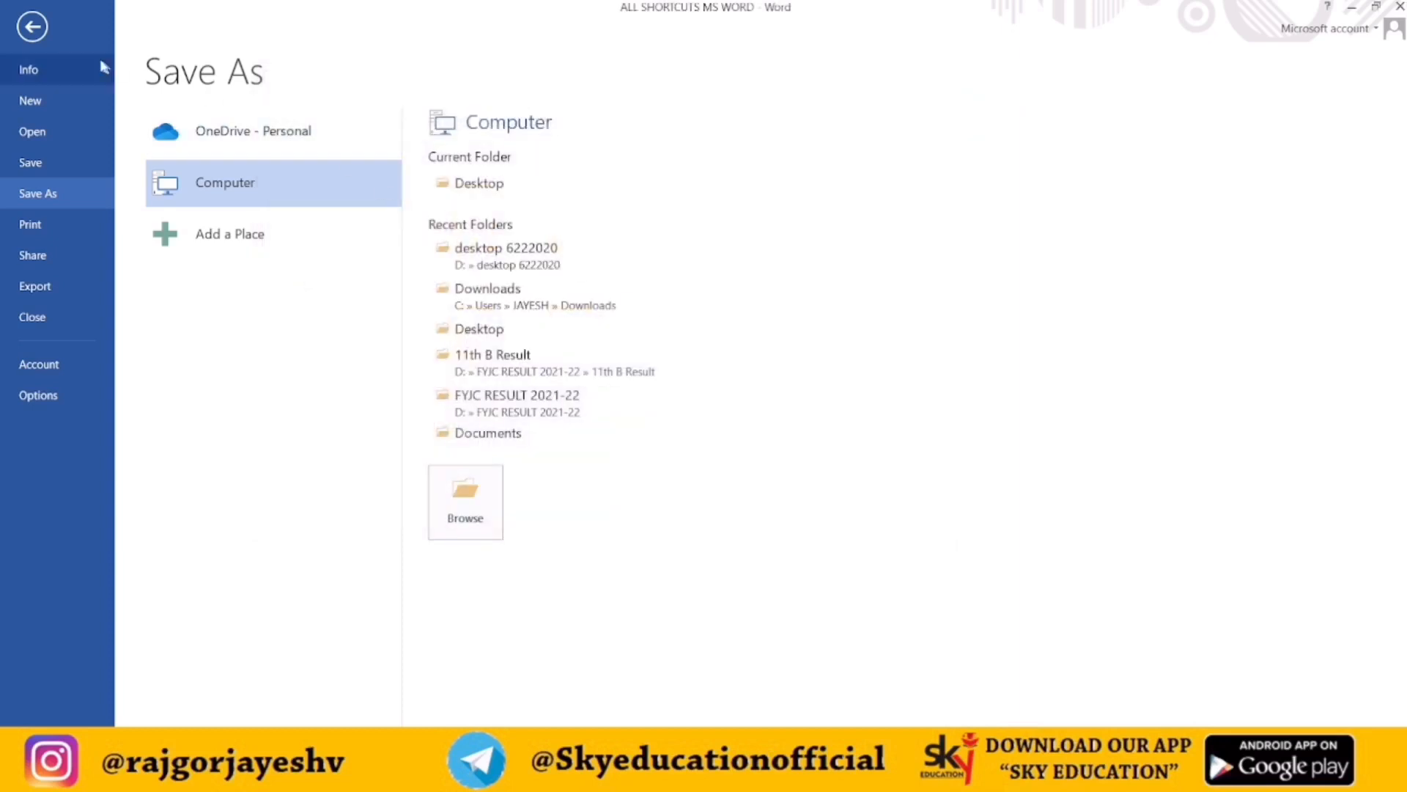
left_click(46, 29)
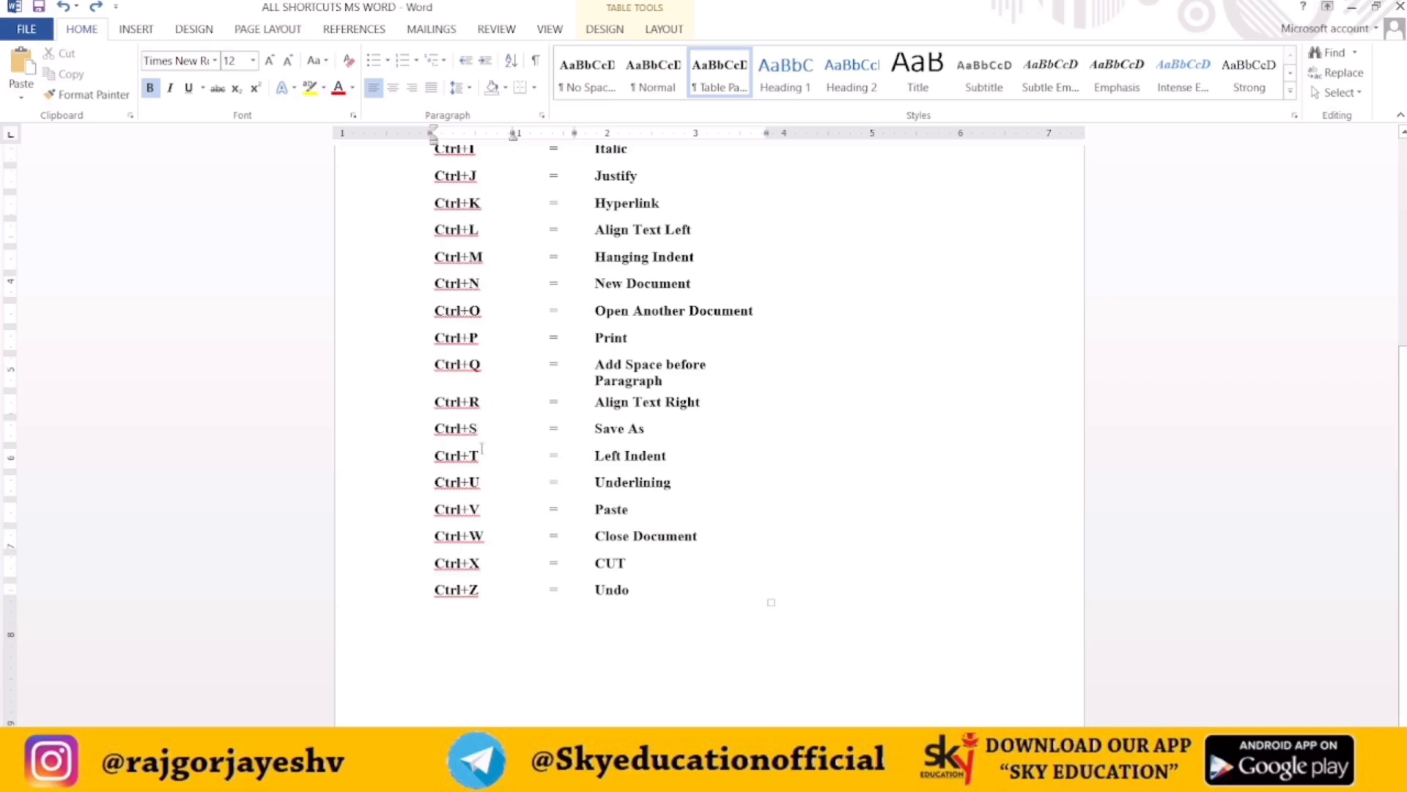
Point out the Ctrl+T Left Indent entry in the shortcuts list
left_click_drag(434, 455, 488, 457)
left_click(488, 456)
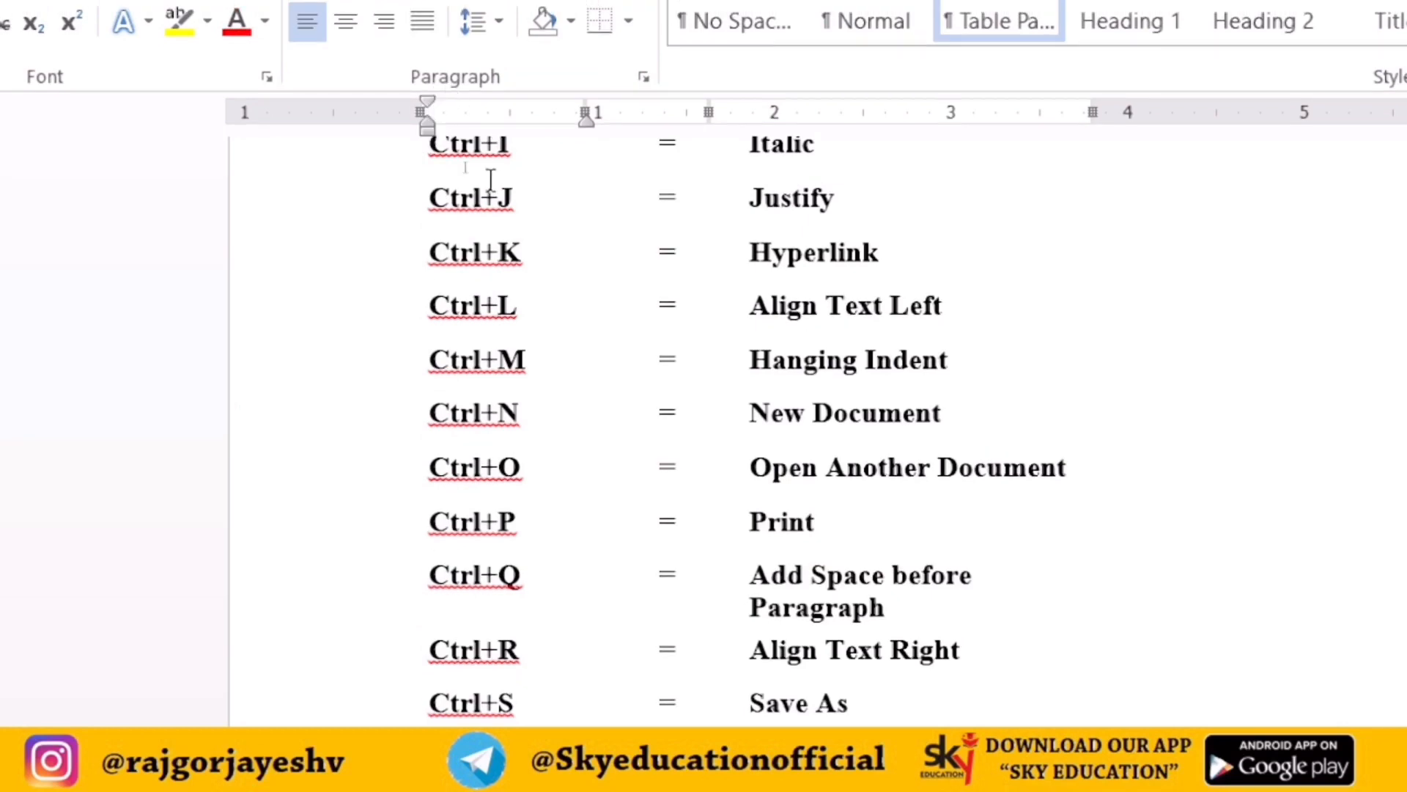
scroll(490, 179, "down", 2)
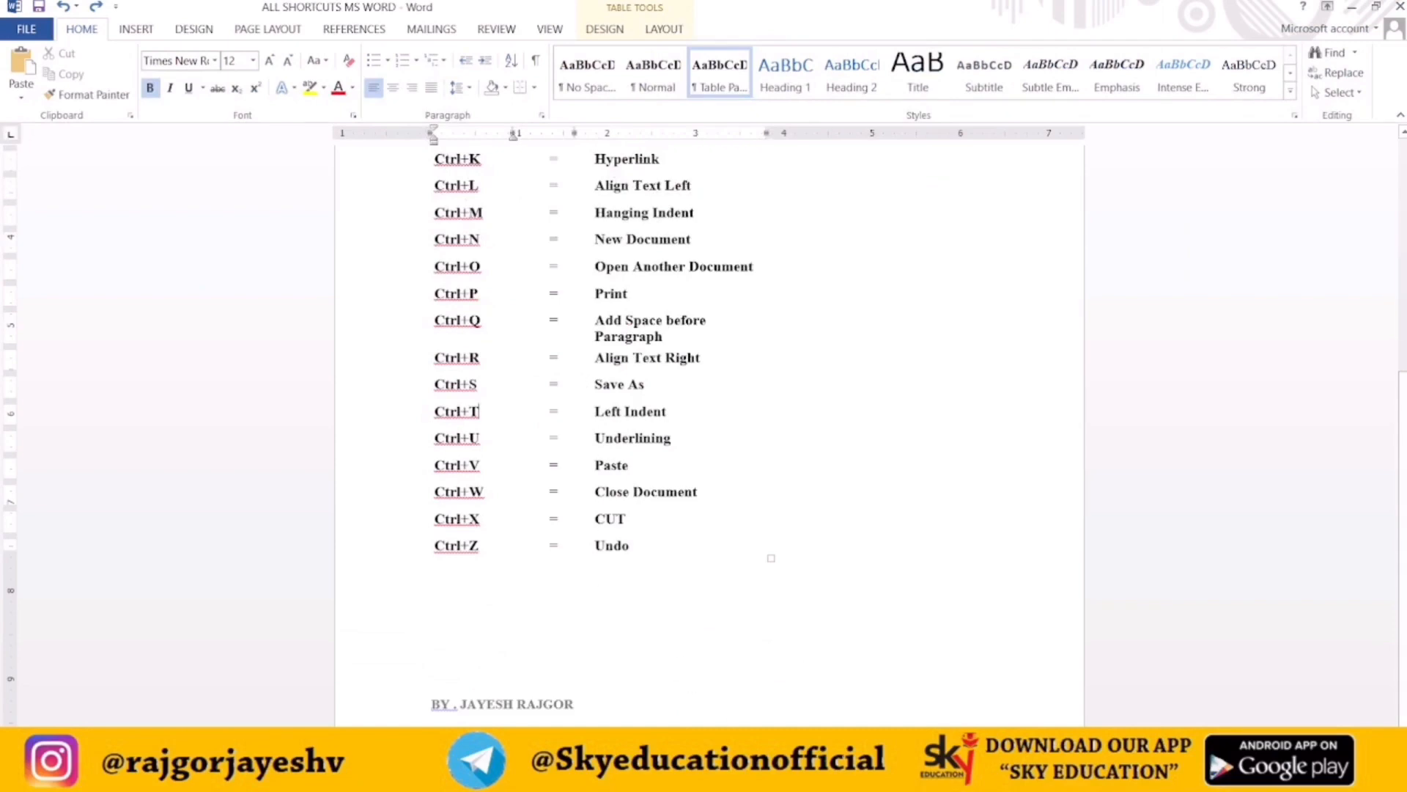
Switch to the HSC OCM NOTES document and justify the selected paragraphs
mouse_move(707, 777)
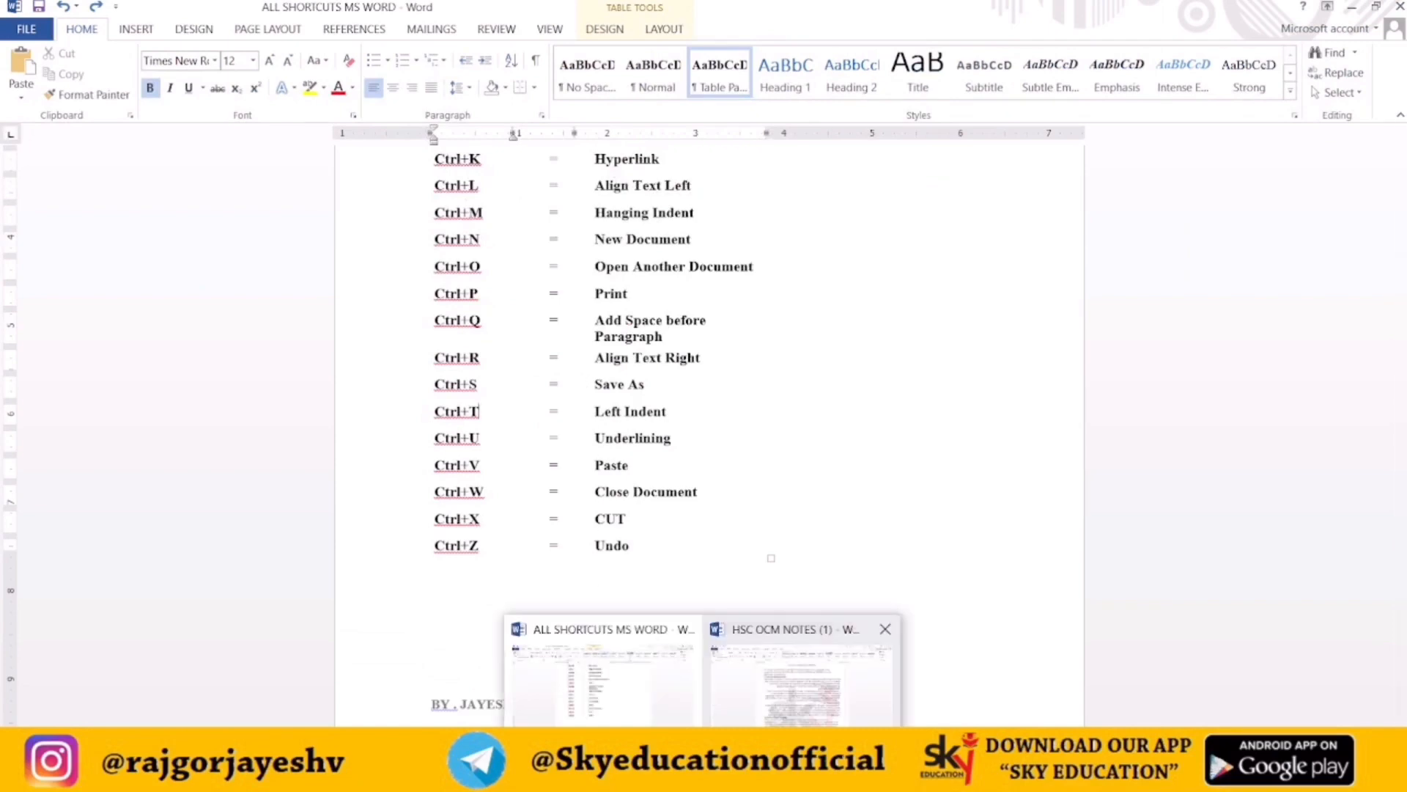
left_click(775, 708)
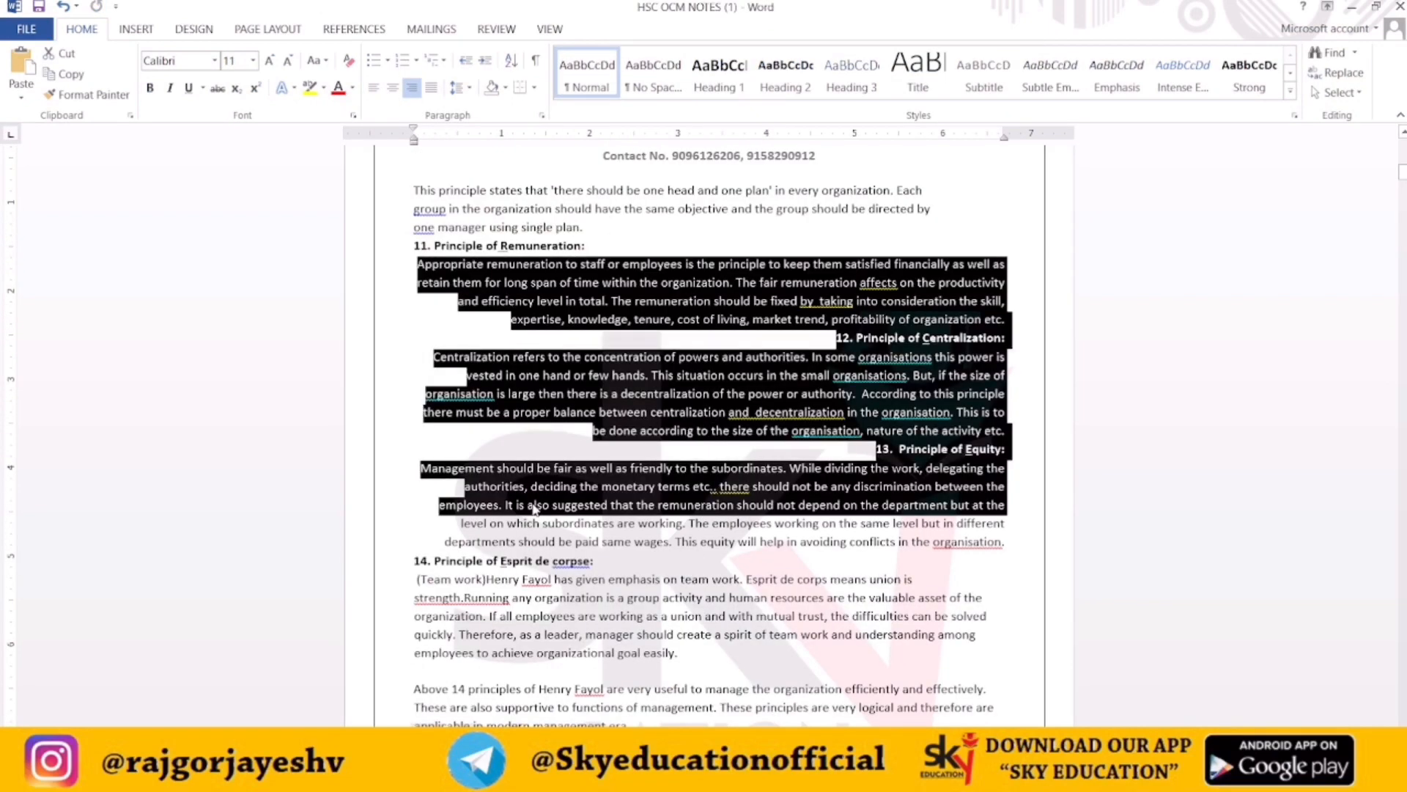
key("ctrl+j")
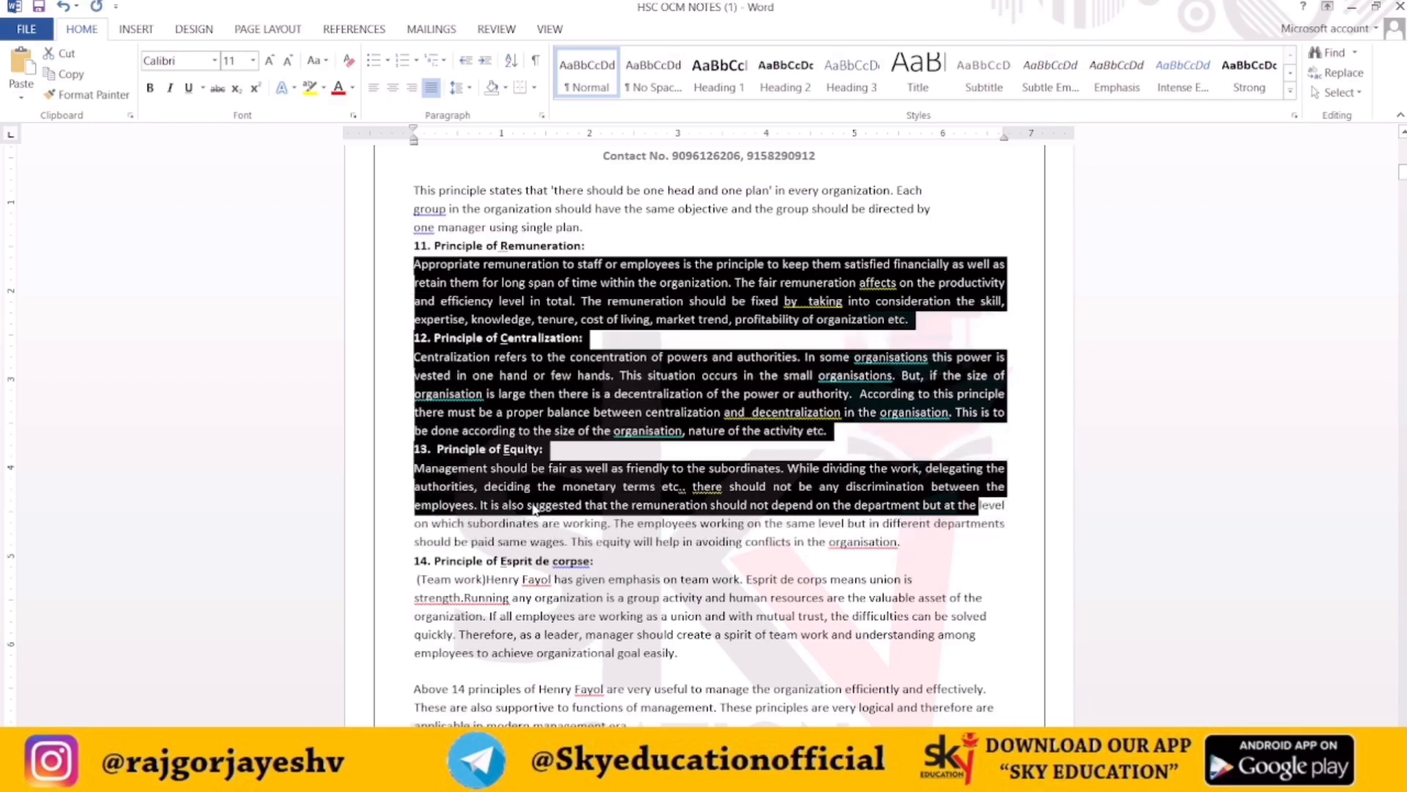
Select the Principle of Remuneration heading and paragraph and increase its hanging indent by six steps
left_click(556, 320)
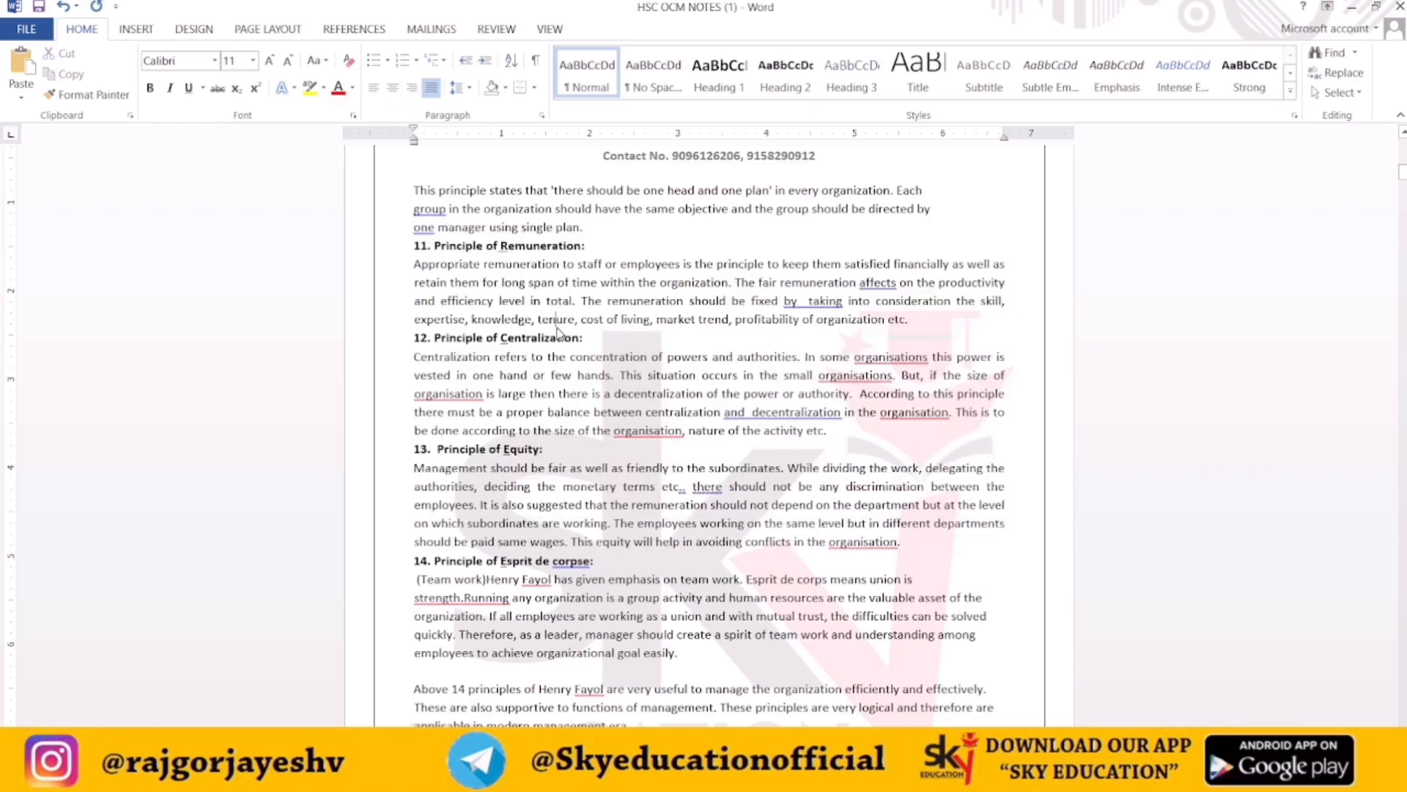
left_click_drag(415, 264, 913, 326)
key("shift+Up")
key("shift+Up")
key("shift+Up")
key("shift+Up")
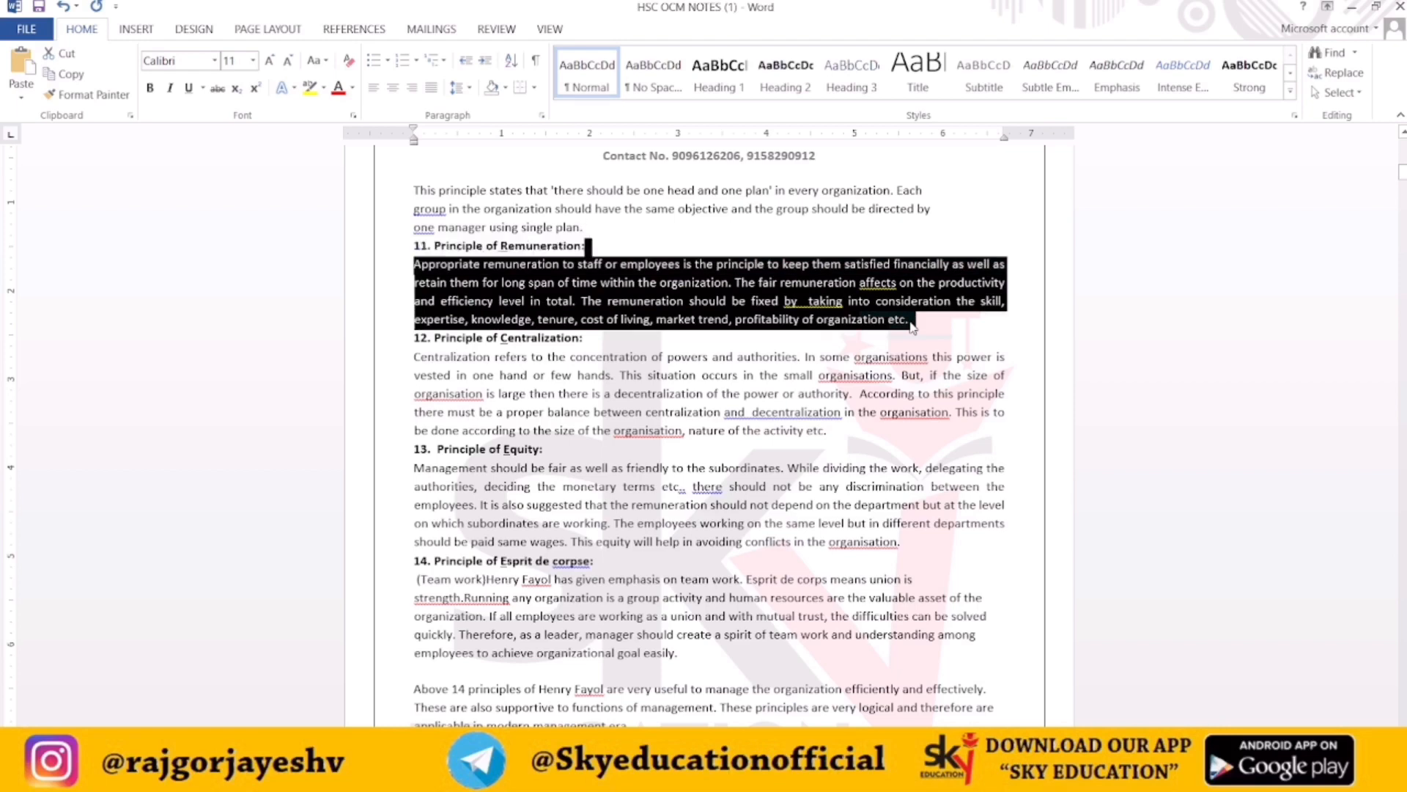
key("ctrl+t")
key("ctrl+t")
key("ctrl+t")
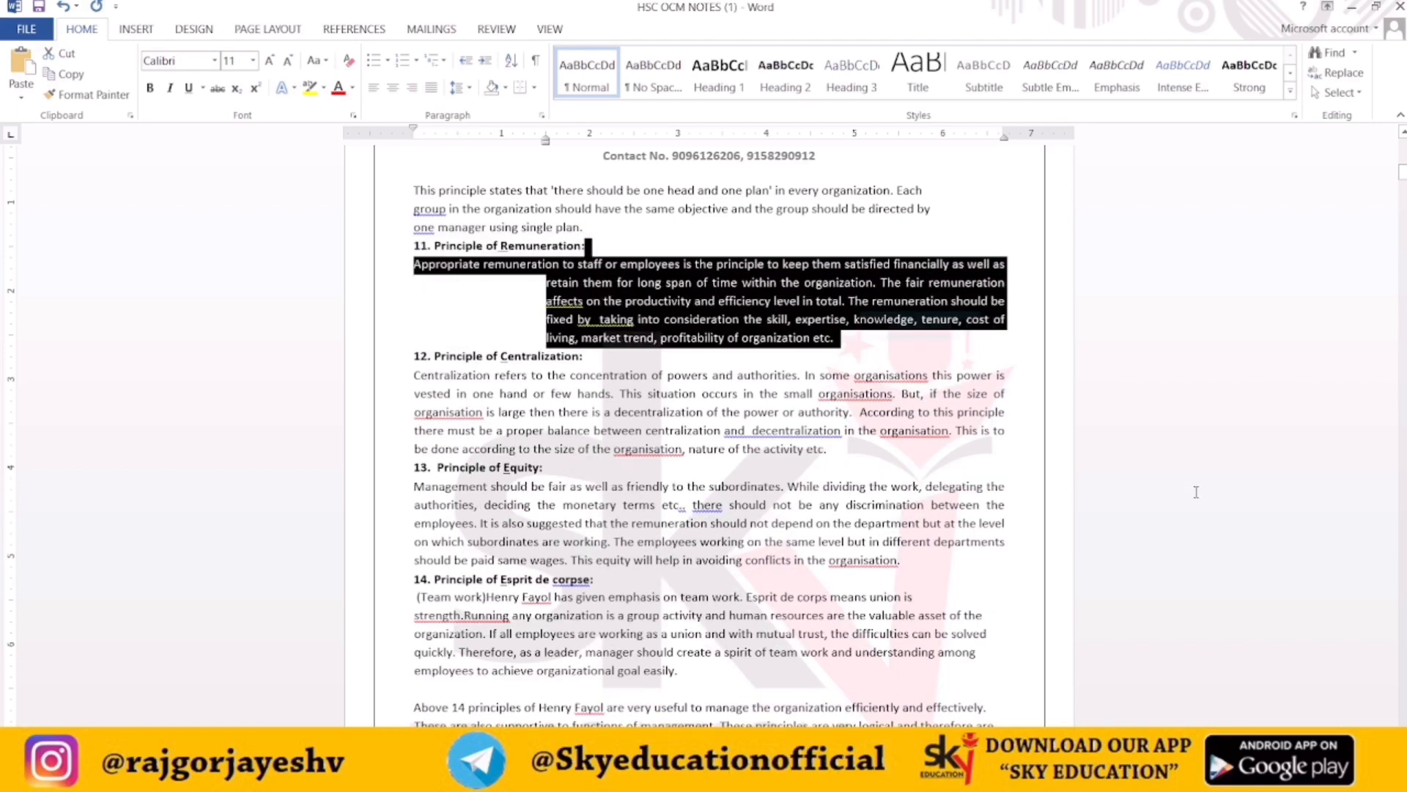
key("ctrl+t")
key("ctrl+t")
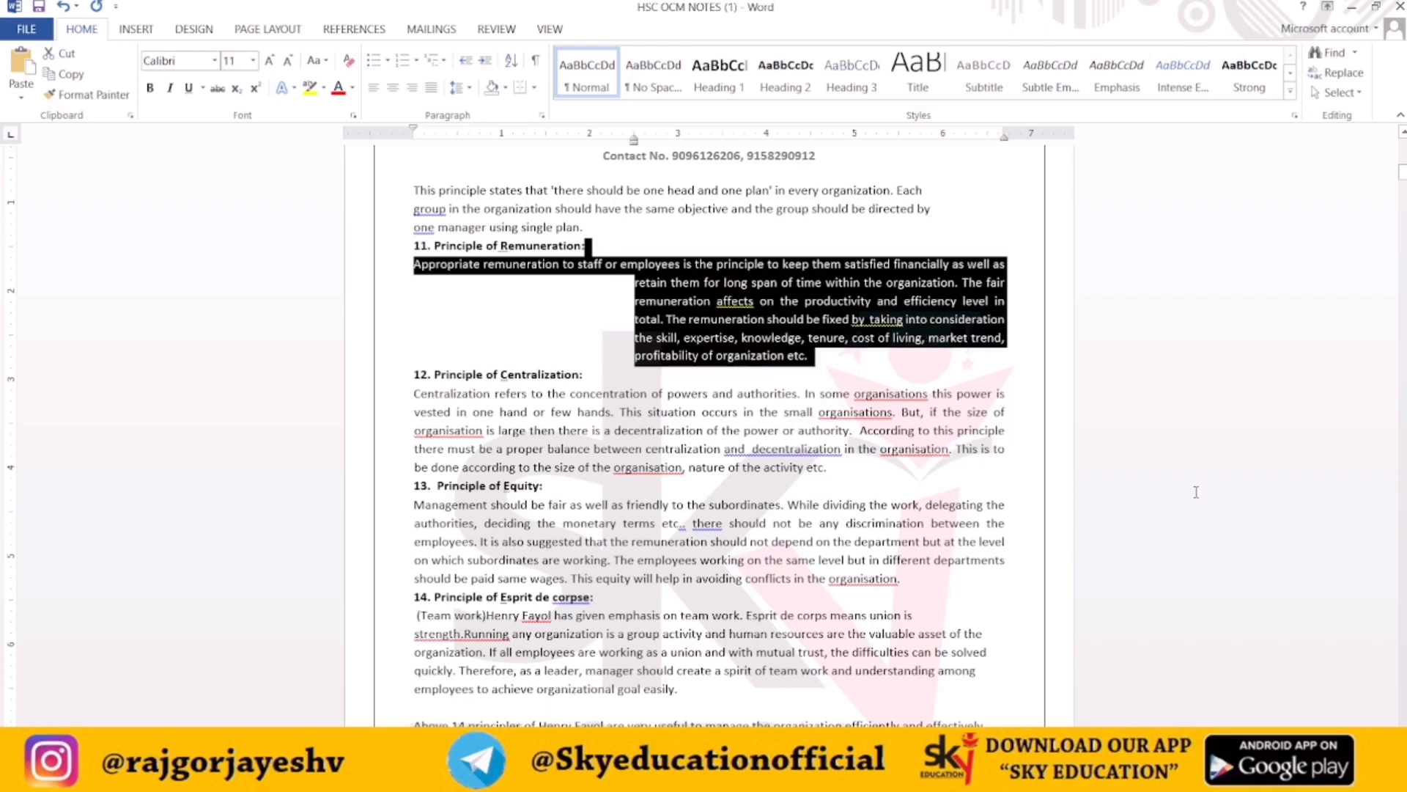
key("ctrl+t")
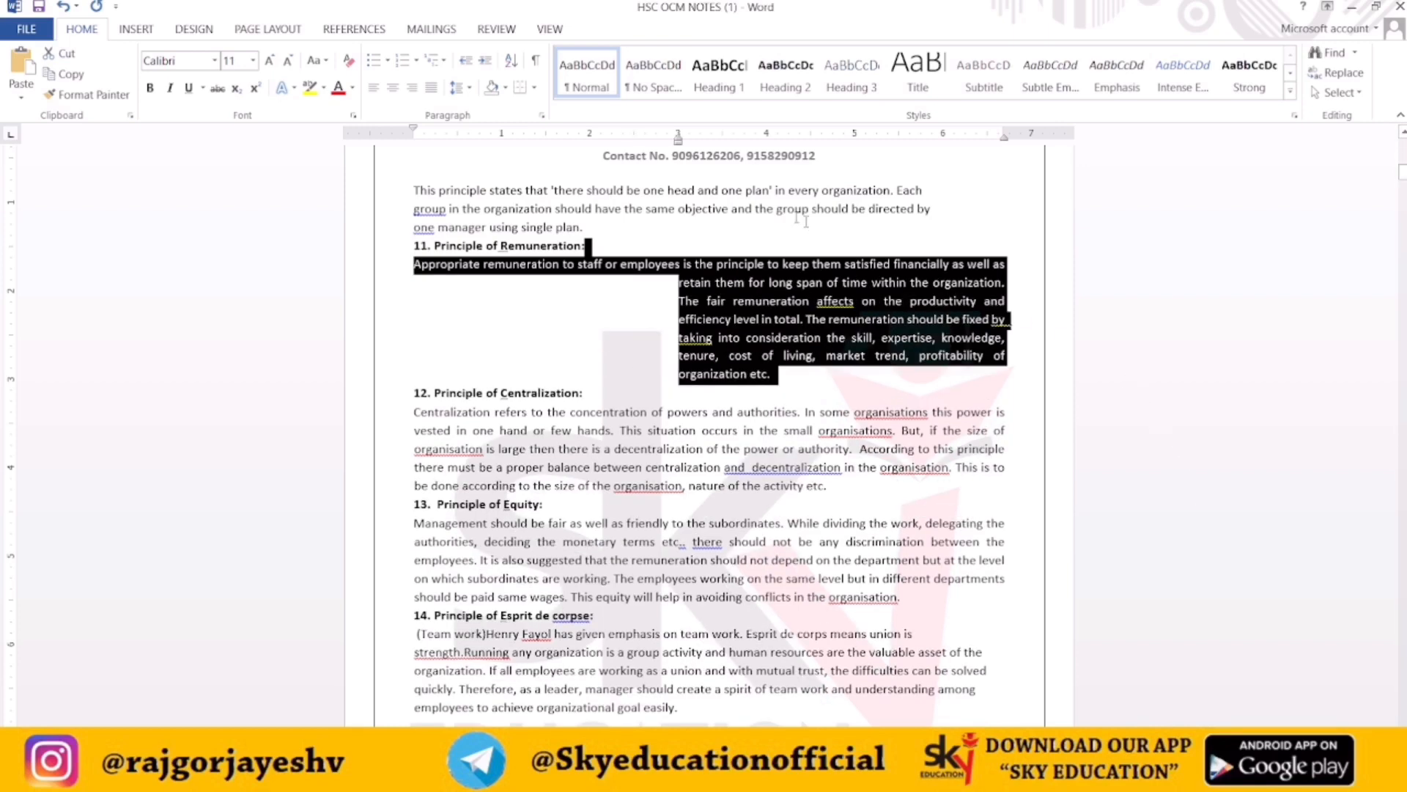
Decrease the selected paragraph's hanging indent by six steps
key("ctrl+shift+t")
key("ctrl+shift+t")
key("ctrl+shift+t")
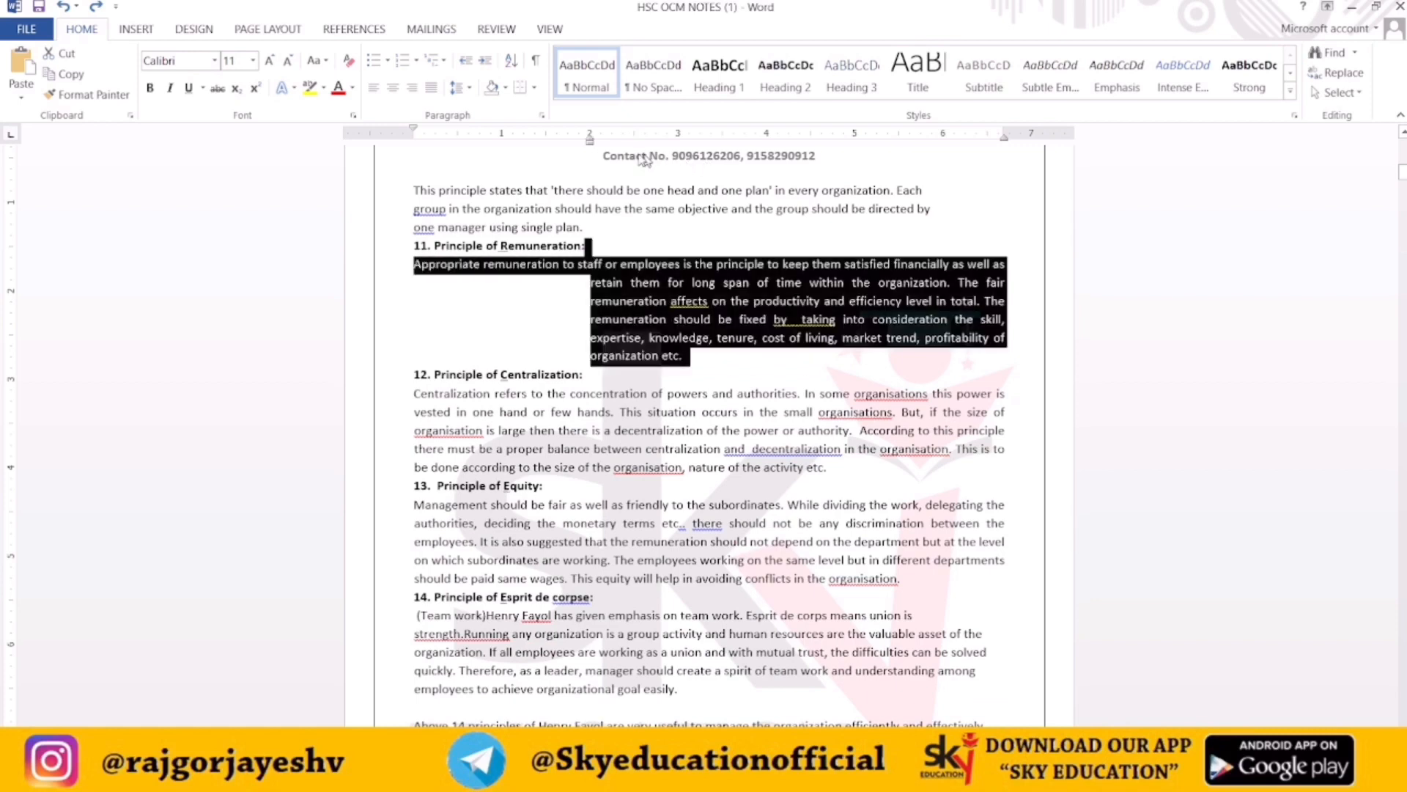
key("ctrl+shift+t")
key("ctrl+shift+t")
key("ctrl+shift+t")
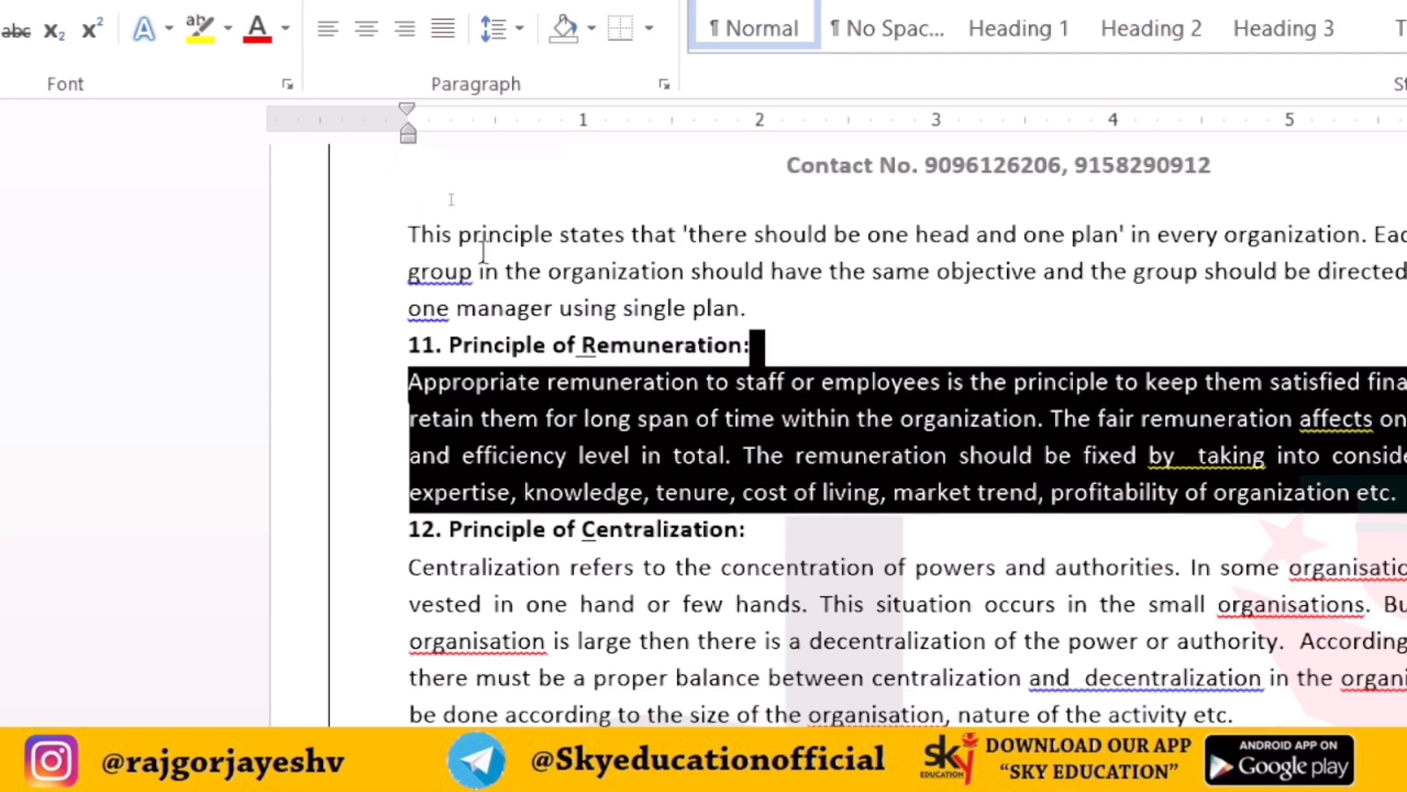
Apply a three-step hanging indent to the selected paragraph
key("ctrl+t")
key("ctrl+t")
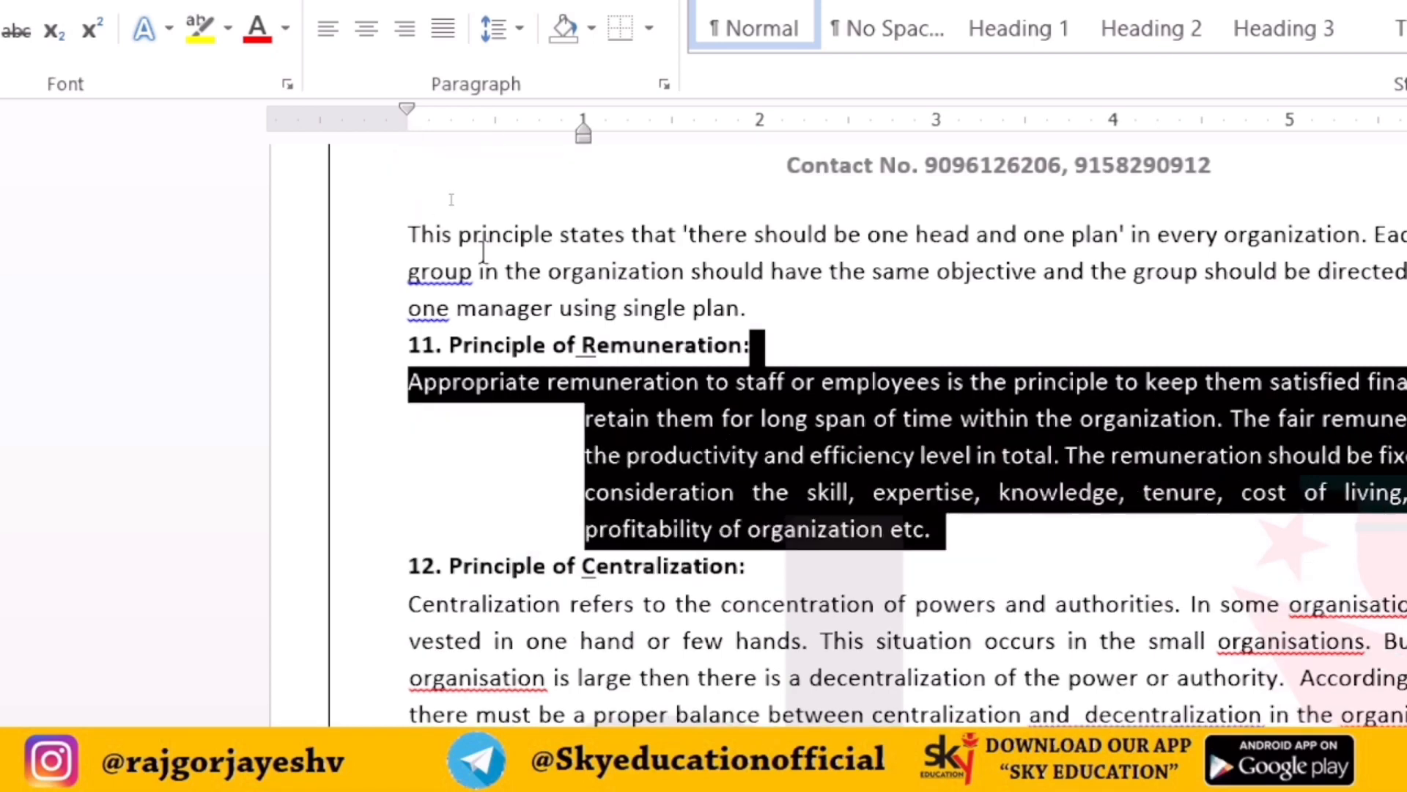
key("ctrl+t")
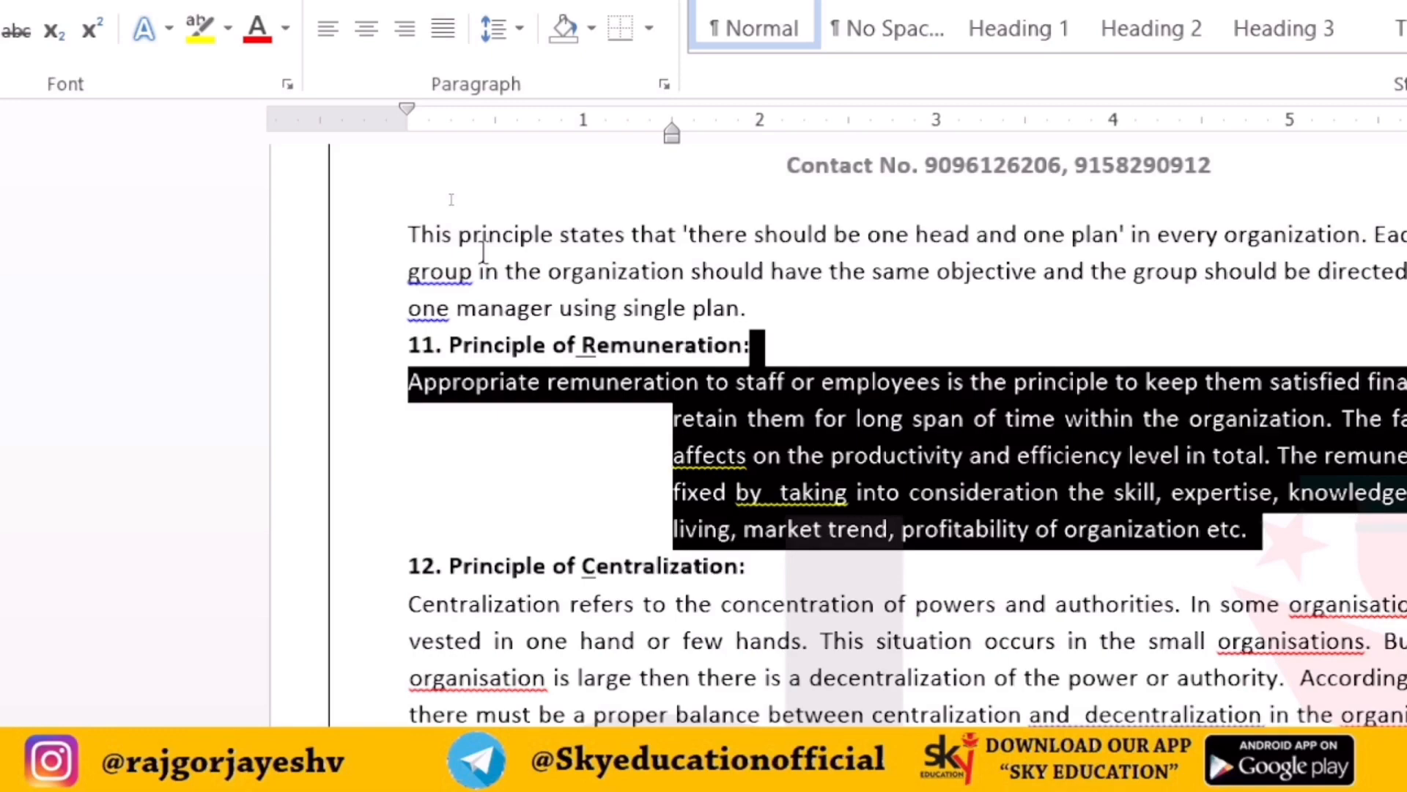
Remove the three-step hanging indent from the selected paragraph
key("ctrl+shift+t")
key("ctrl+shift+t")
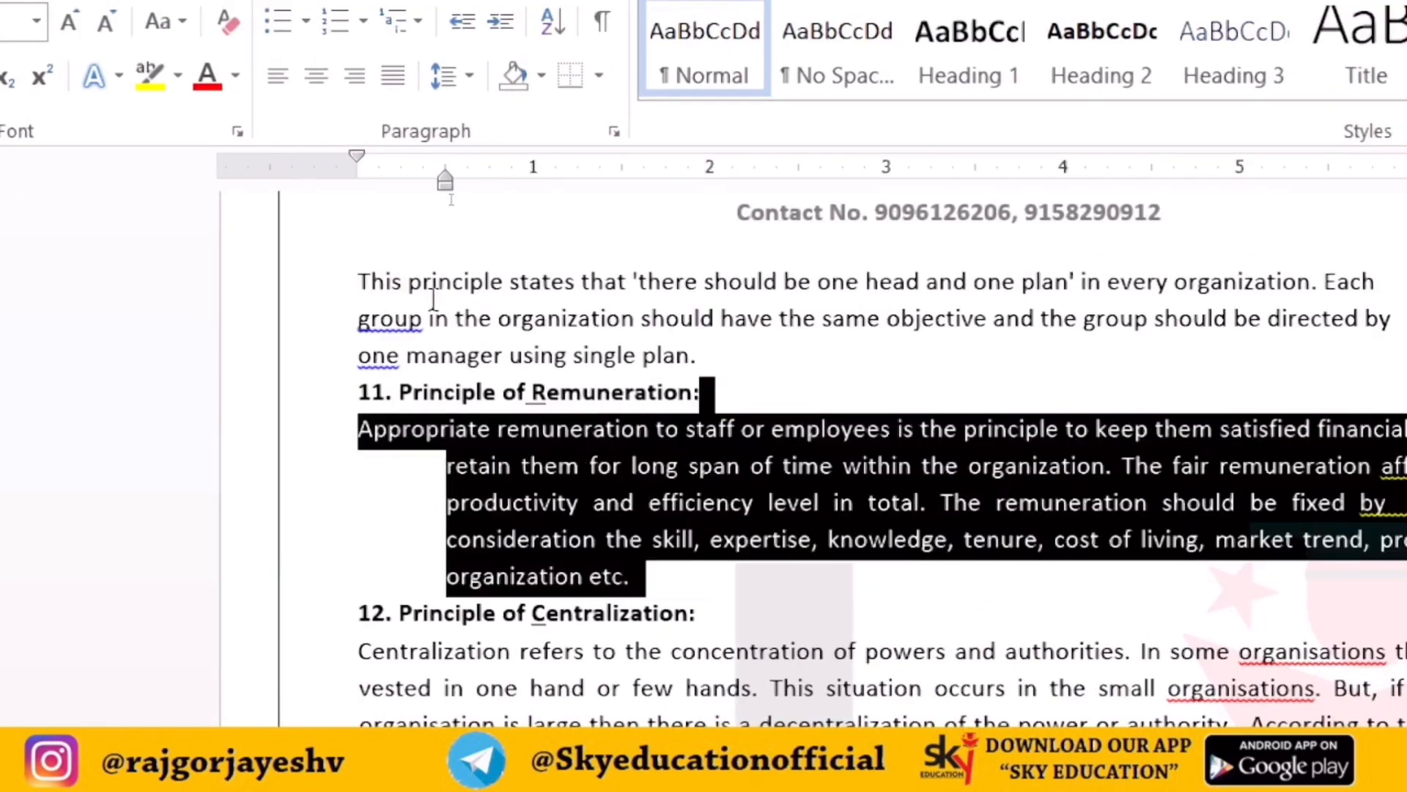
key("ctrl+shift+t")
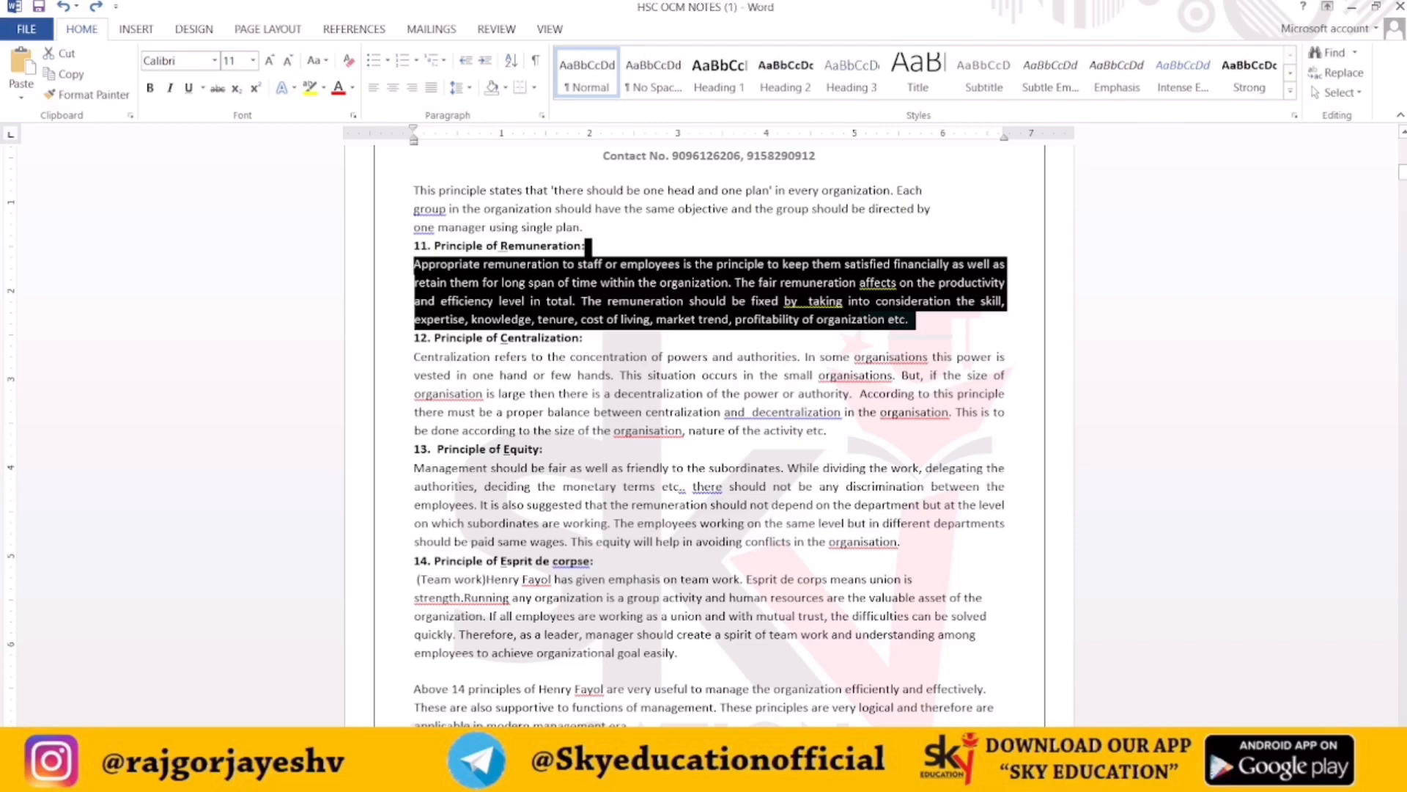
Switch to the ALL SHORTCUTS MS WORD document and point out the Ctrl+U Underlining entry in the list
mouse_move(702, 776)
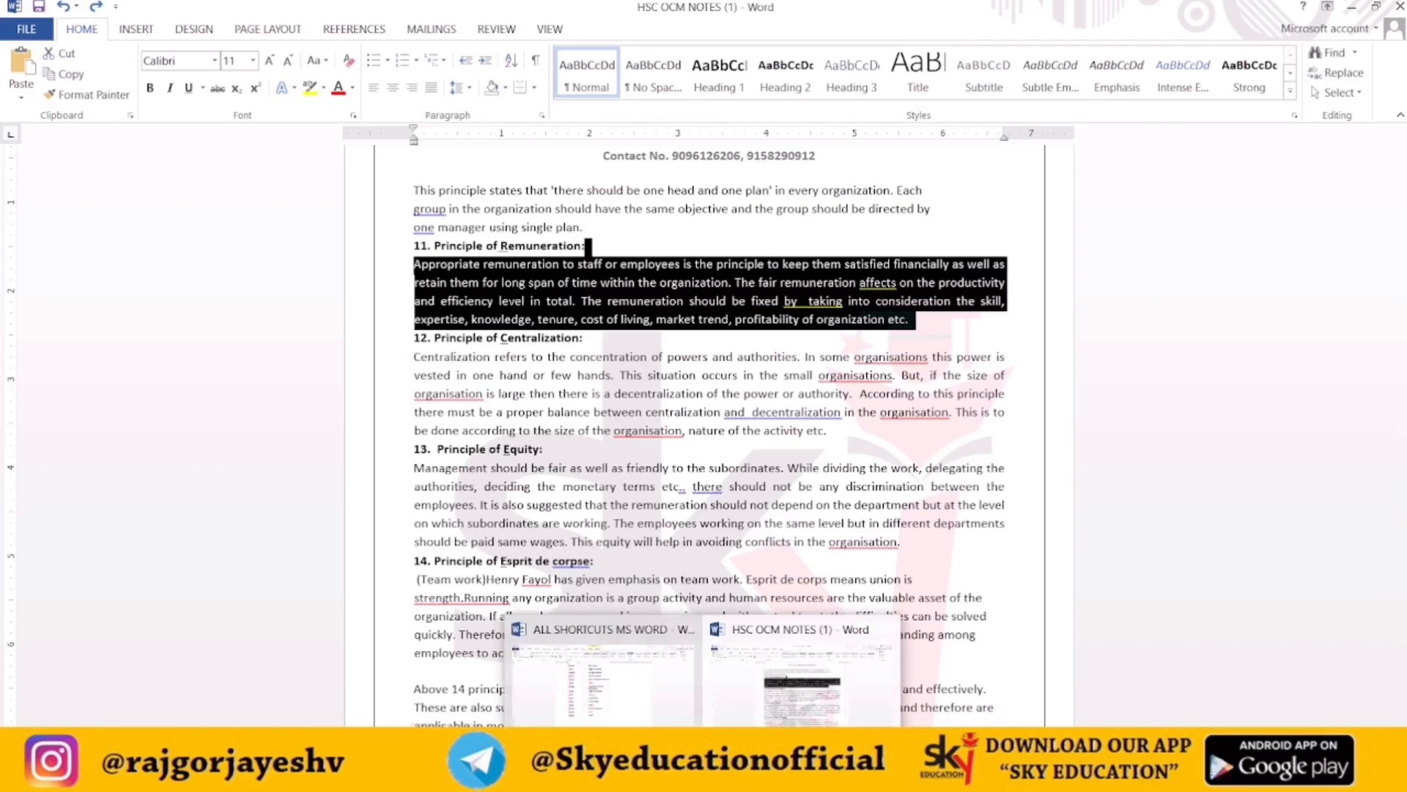
left_click(679, 704)
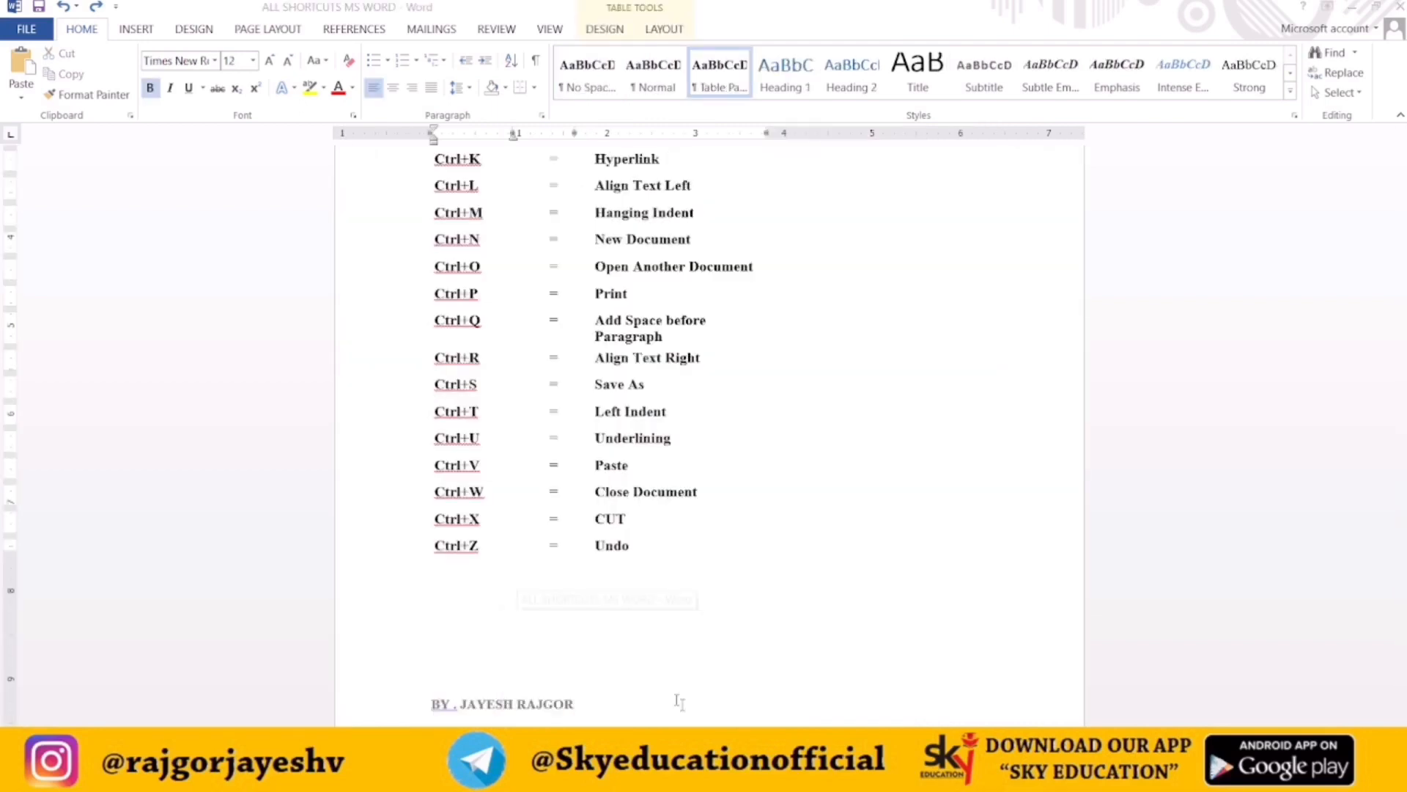
left_click(679, 702)
right_click(600, 473)
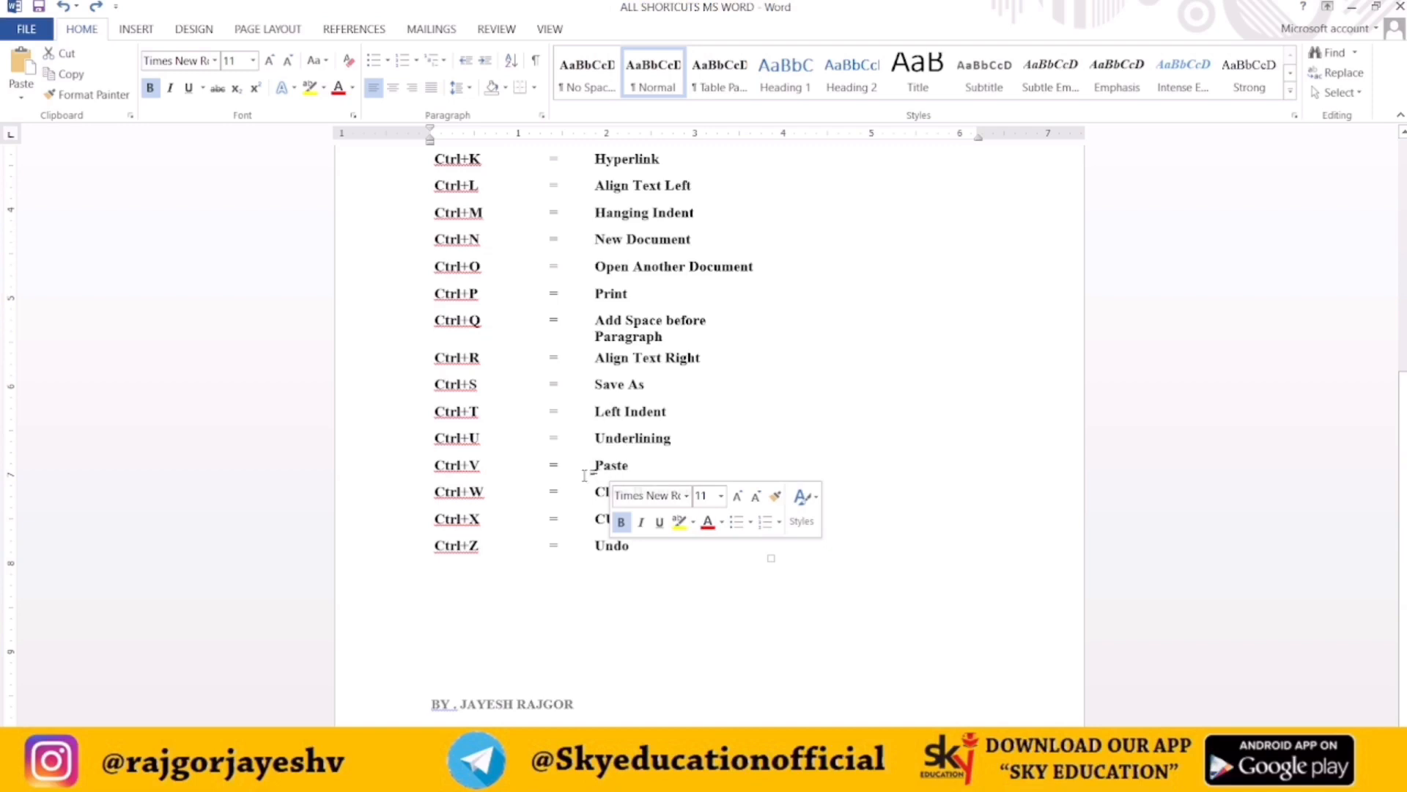
left_click_drag(433, 438, 482, 437)
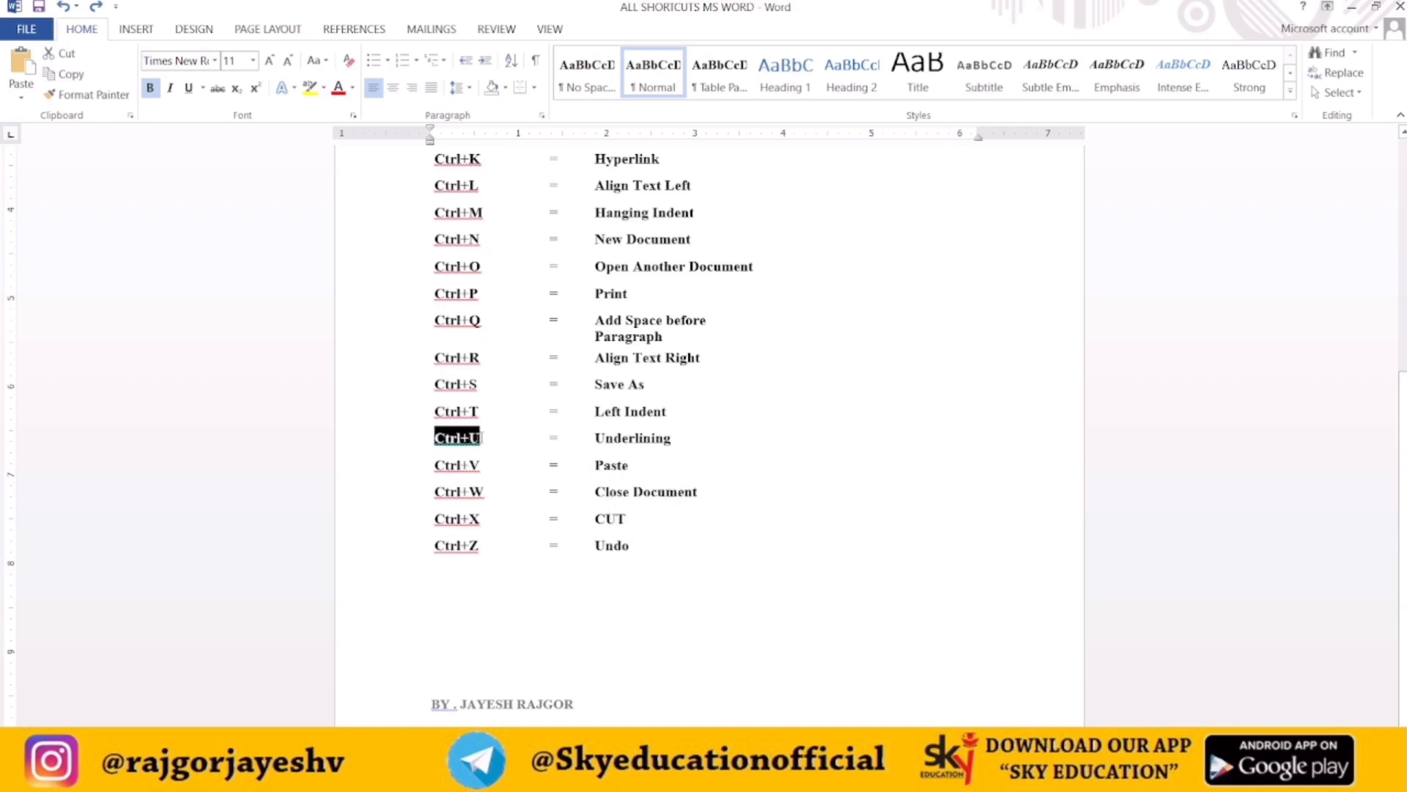
left_click(482, 437)
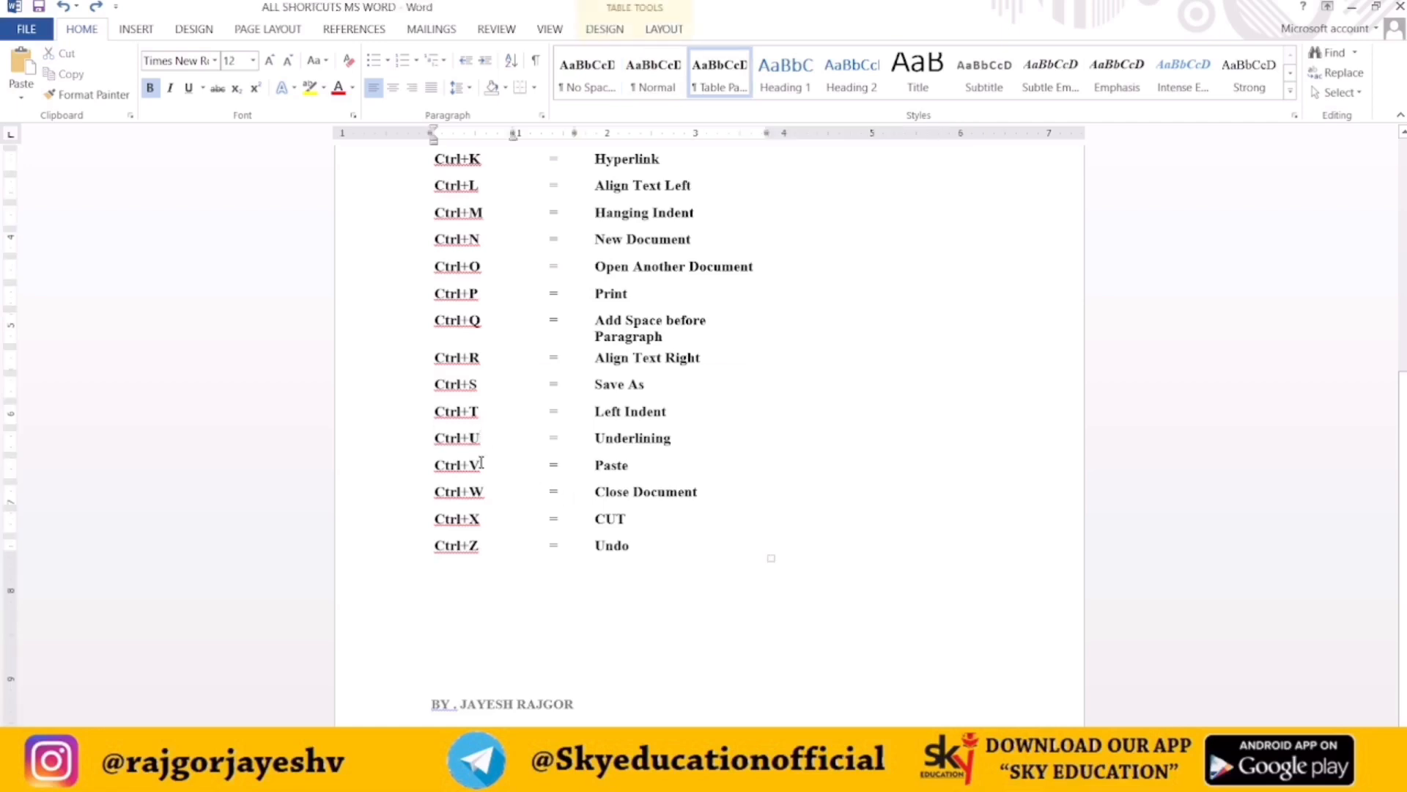
Select the Ctrl+U label text and toggle underlining on it with the underline shortcut
left_click_drag(438, 438, 481, 437)
left_click(481, 438)
key("shift+Left")
key("shift+Left")
key("shift+Left")
key("shift+Left")
key("shift+Left")
key("shift+Left")
key("ctrl+u")
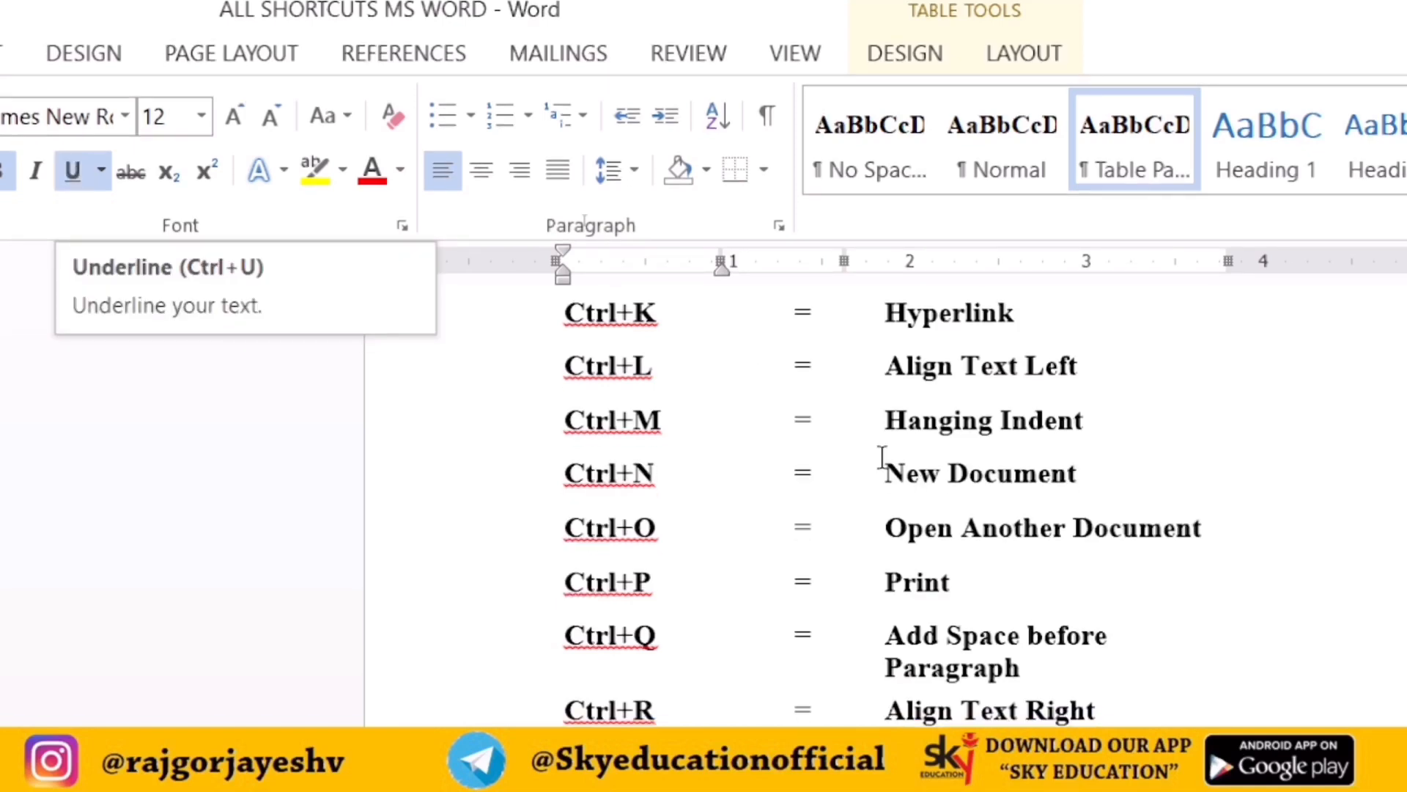
Select the equals sign and Hanging Indent text in the Ctrl+M row and underline them
left_click_drag(887, 419, 1086, 423)
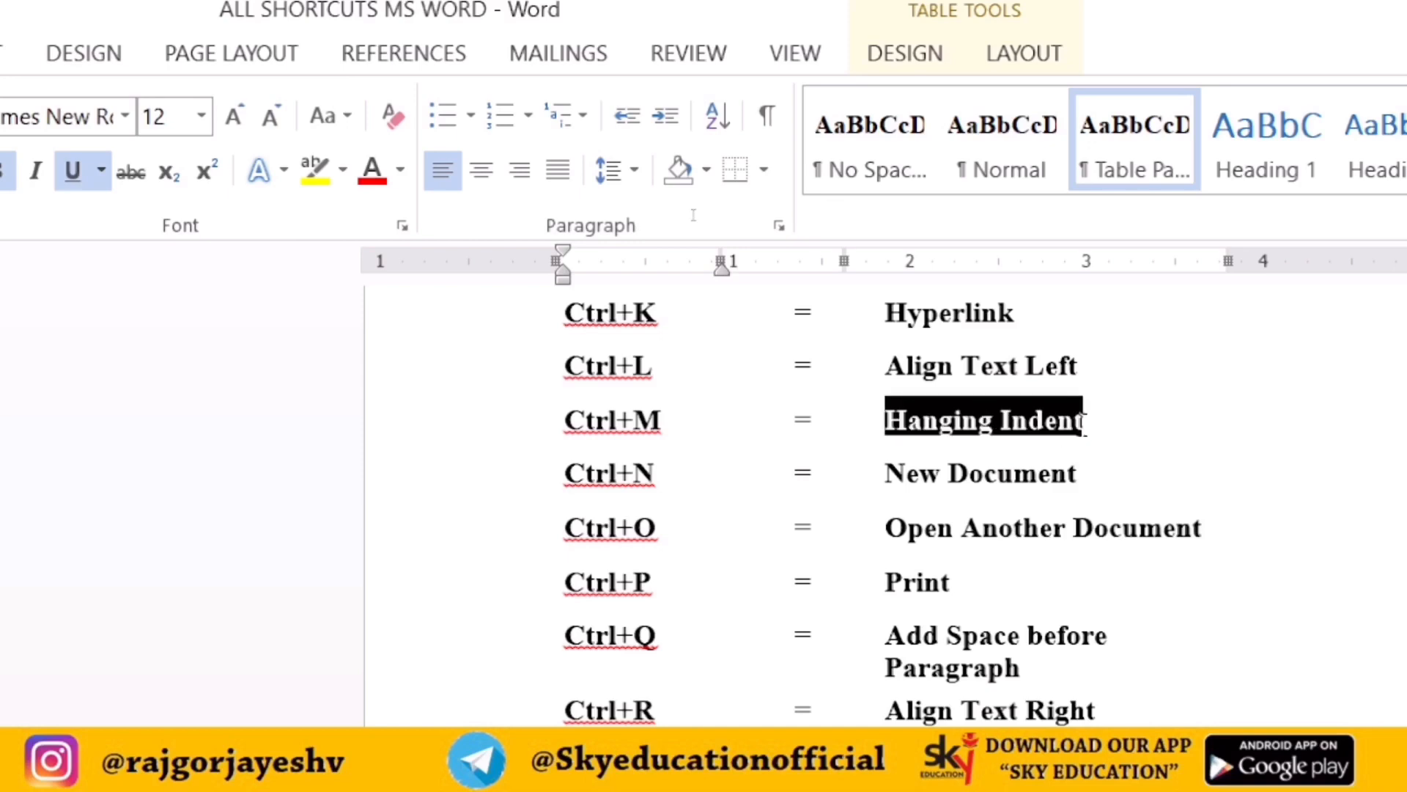
left_click(1085, 422)
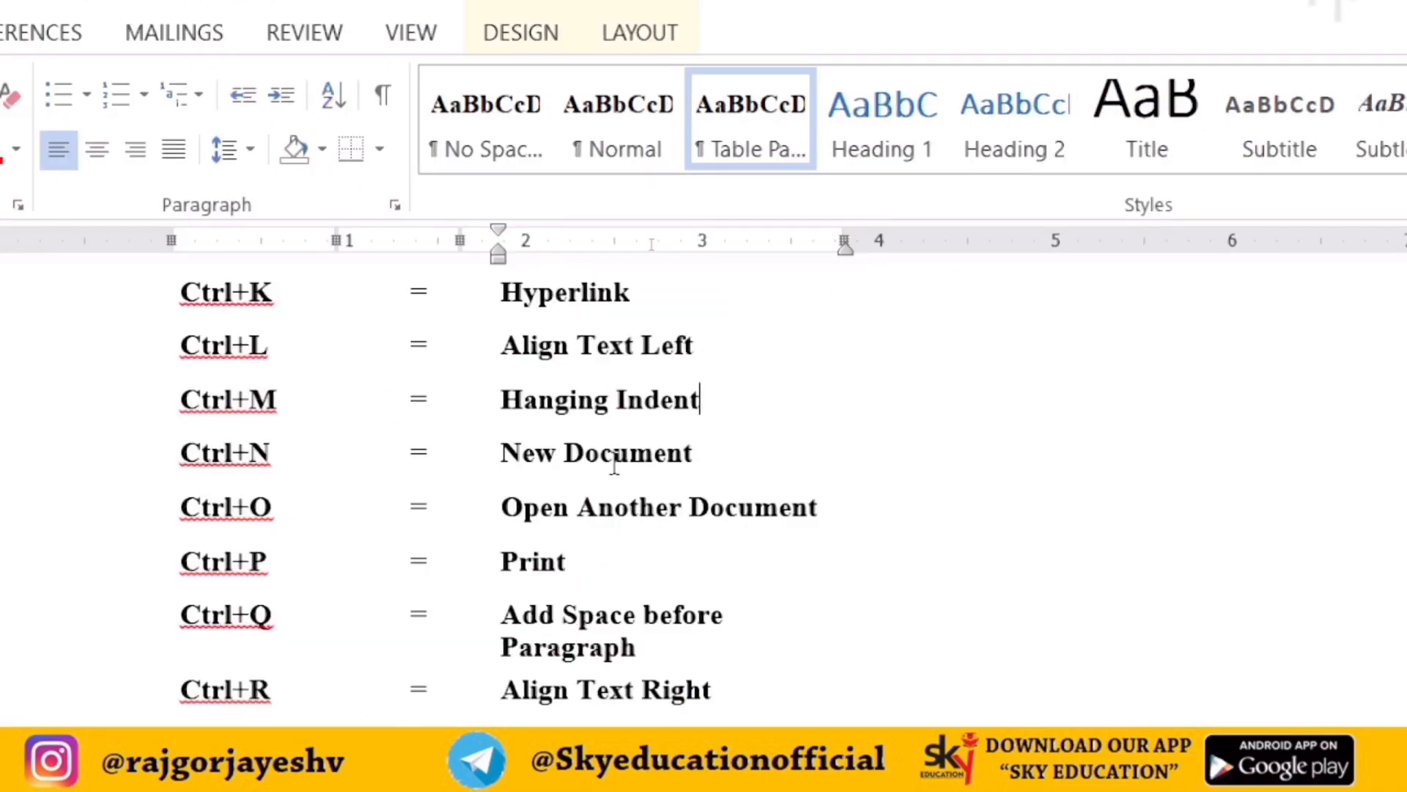
key("shift+Left")
key("shift+Left")
key("shift+Left")
key("shift+Left")
key("shift+Left")
key("shift+Left")
key("shift+Left")
key("shift+Left")
key("shift+Left")
key("shift+Left")
key("shift+Left")
key("shift+Left")
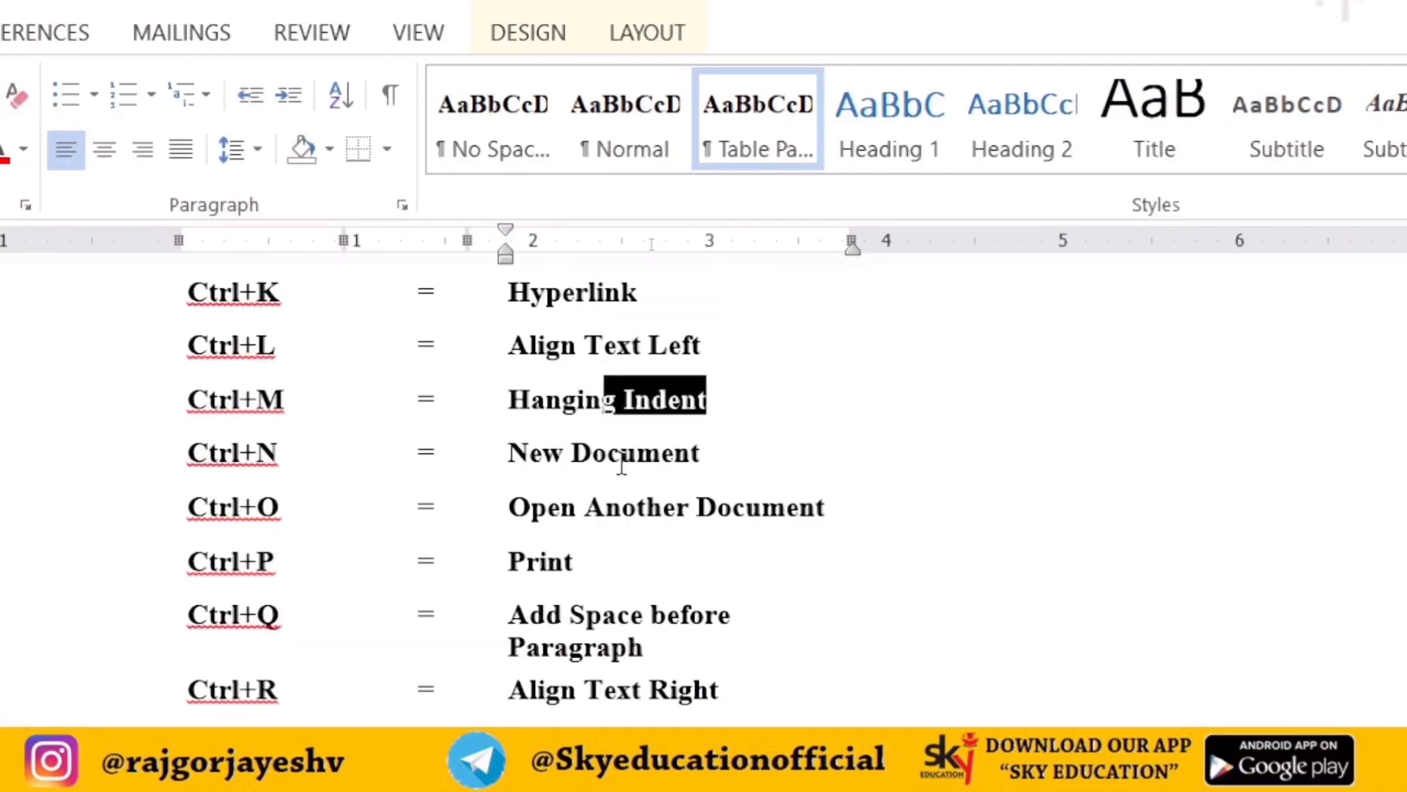
key("shift+Left")
key("shift+Left")
key("shift+Left")
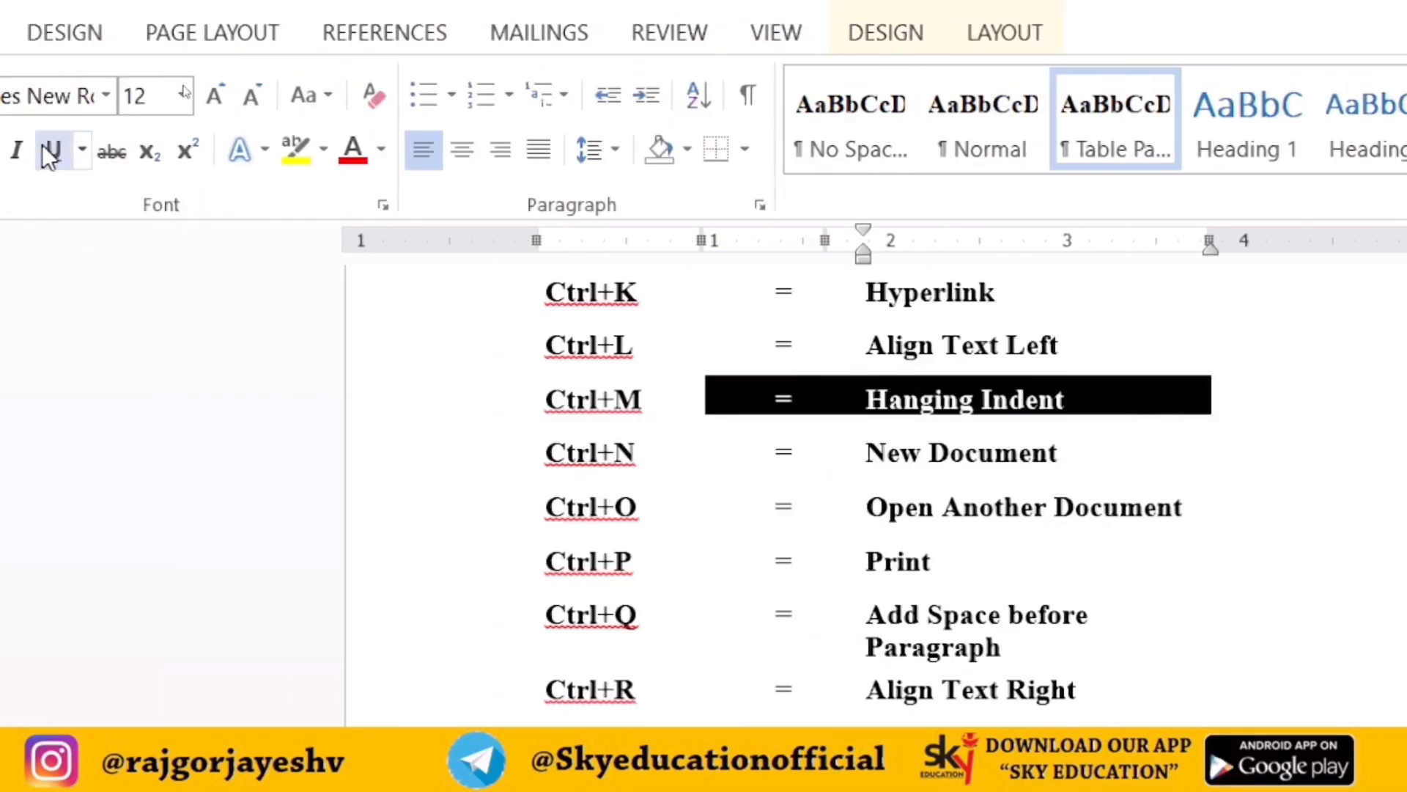
left_click(44, 146)
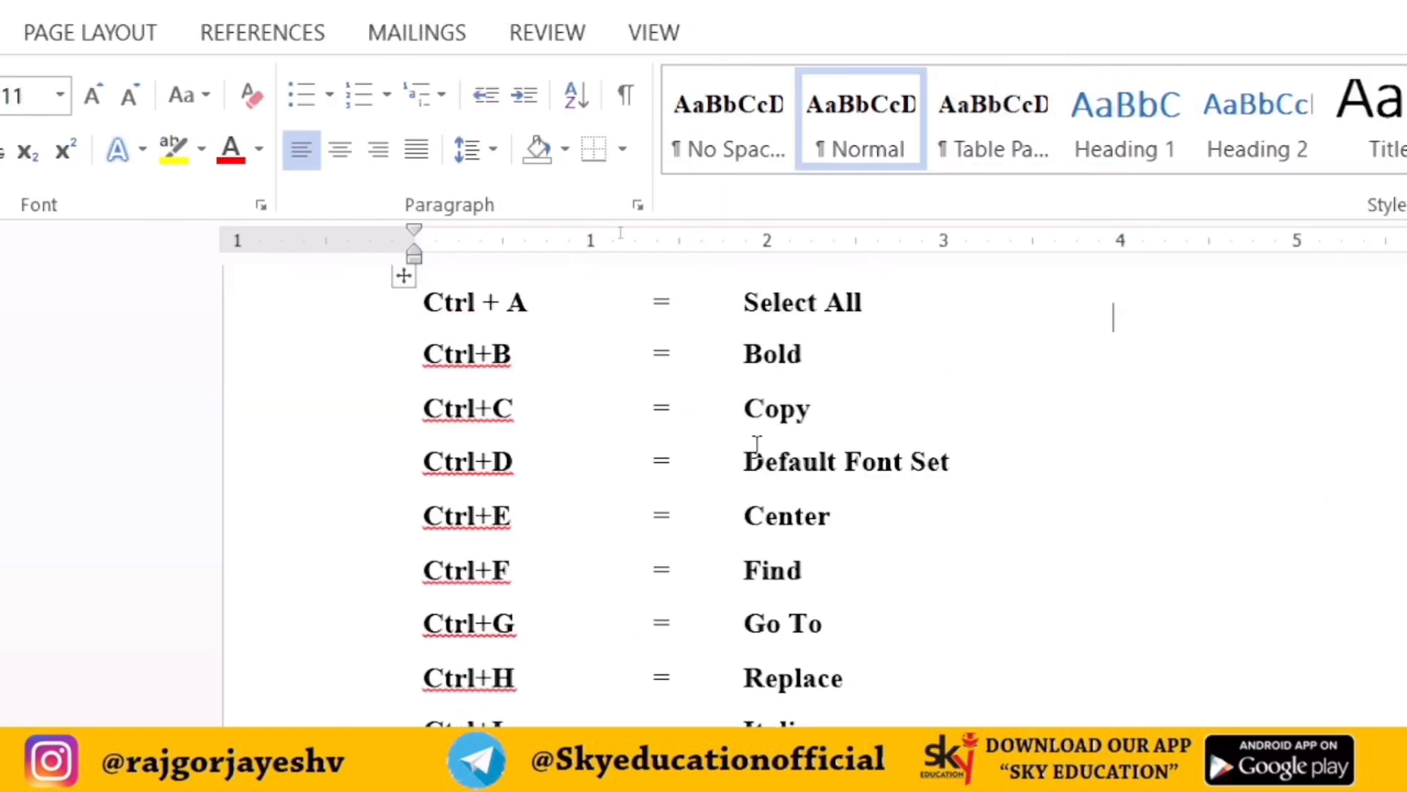
scroll(810, 440, "up", 3)
scroll(816, 440, "down", 7)
scroll(885, 502, "down", 1)
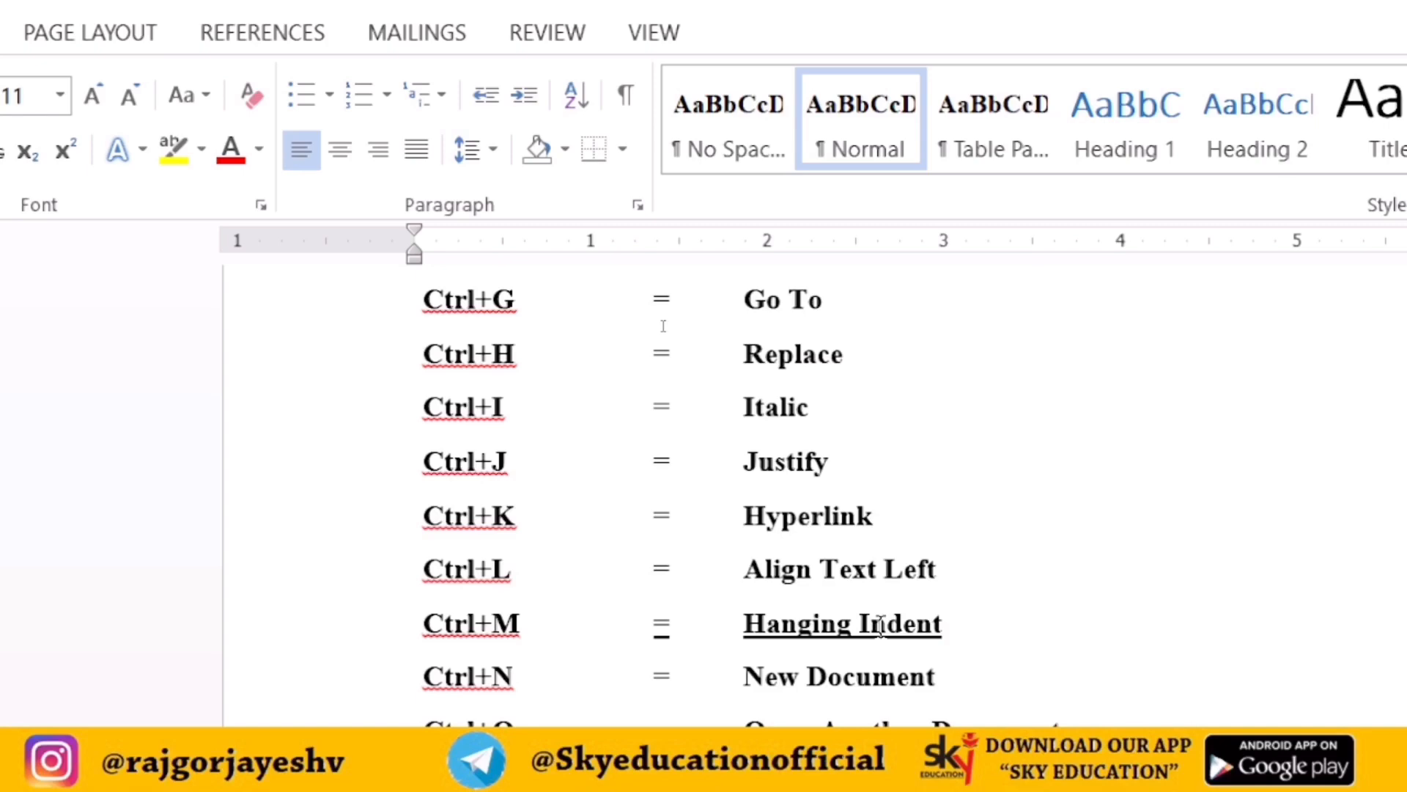
scroll(880, 627, "down", 4)
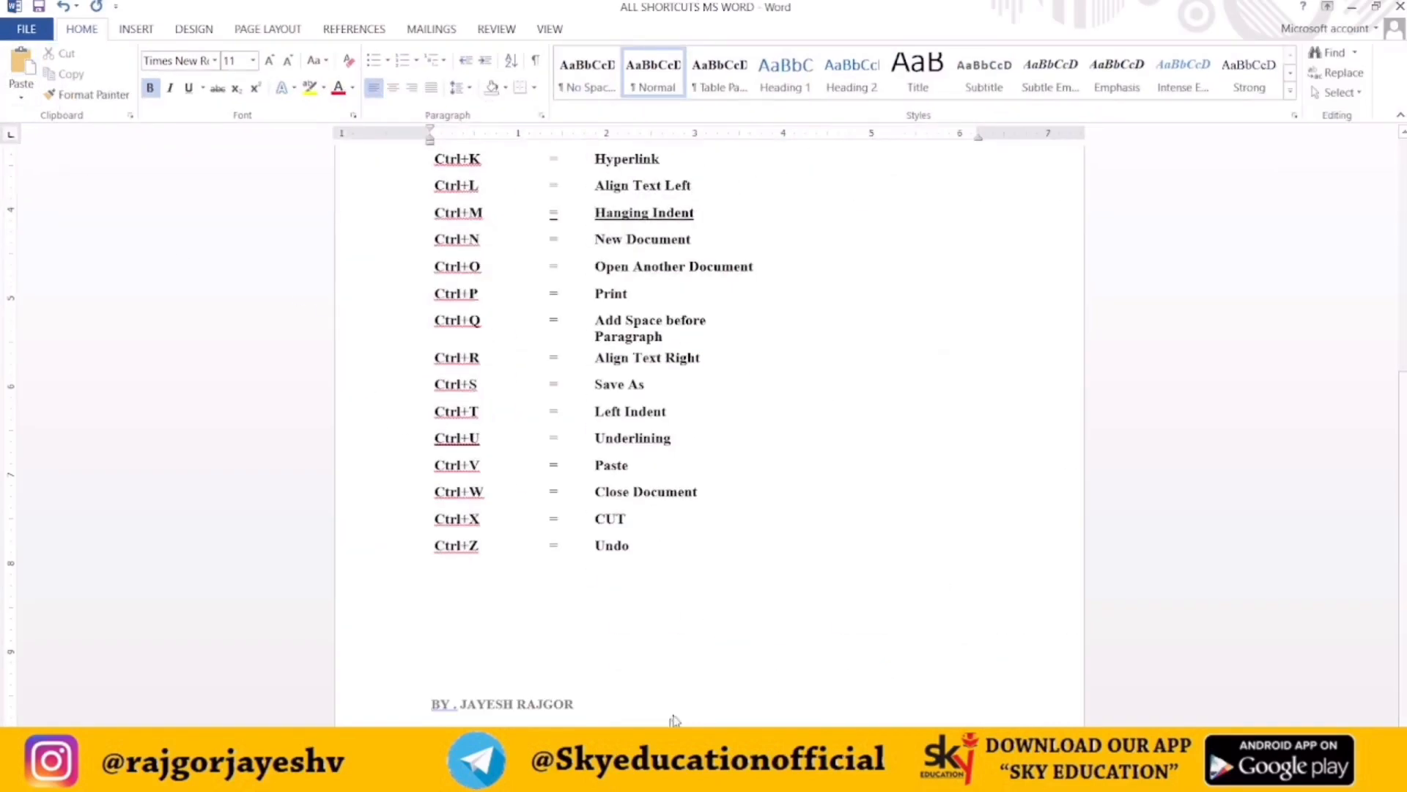
Switch back to the HSC OCM NOTES document and select the Principle of Equity heading text
key("alt+Tab")
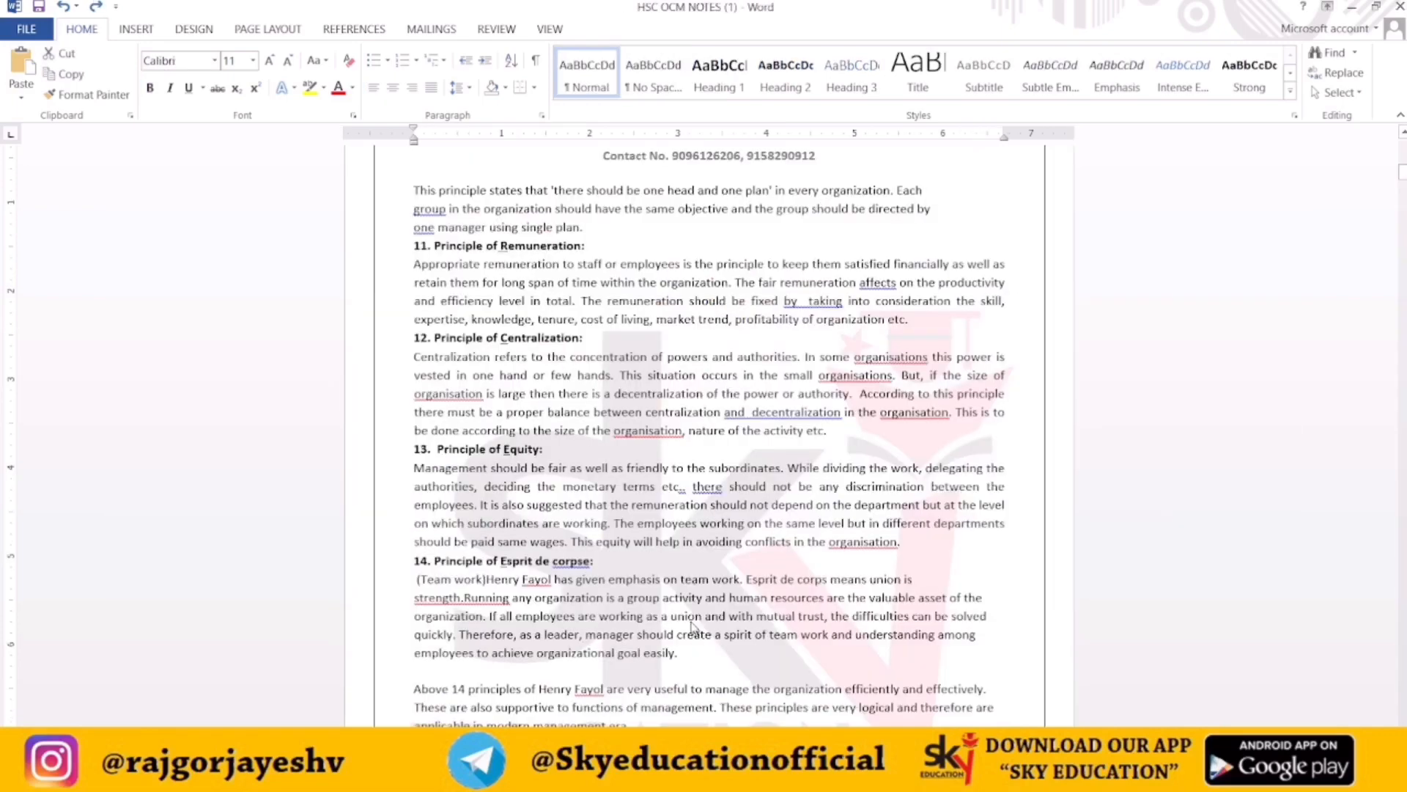
left_click_drag(545, 451, 437, 450)
left_click(437, 450)
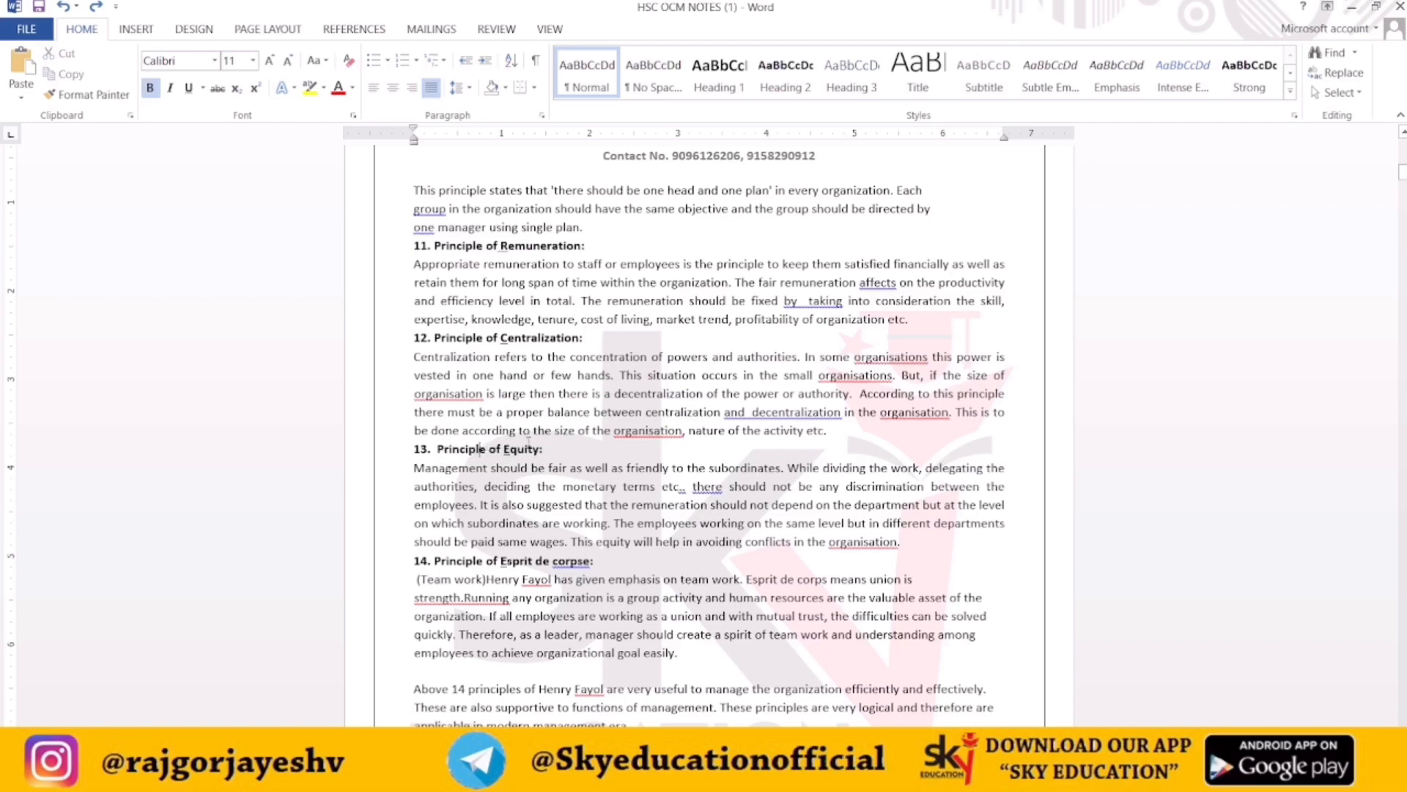
mouse_move(437, 449)
left_mouse_down()
mouse_move(514, 431)
mouse_move(540, 449)
mouse_move(437, 449)
left_mouse_up()
left_click(543, 449)
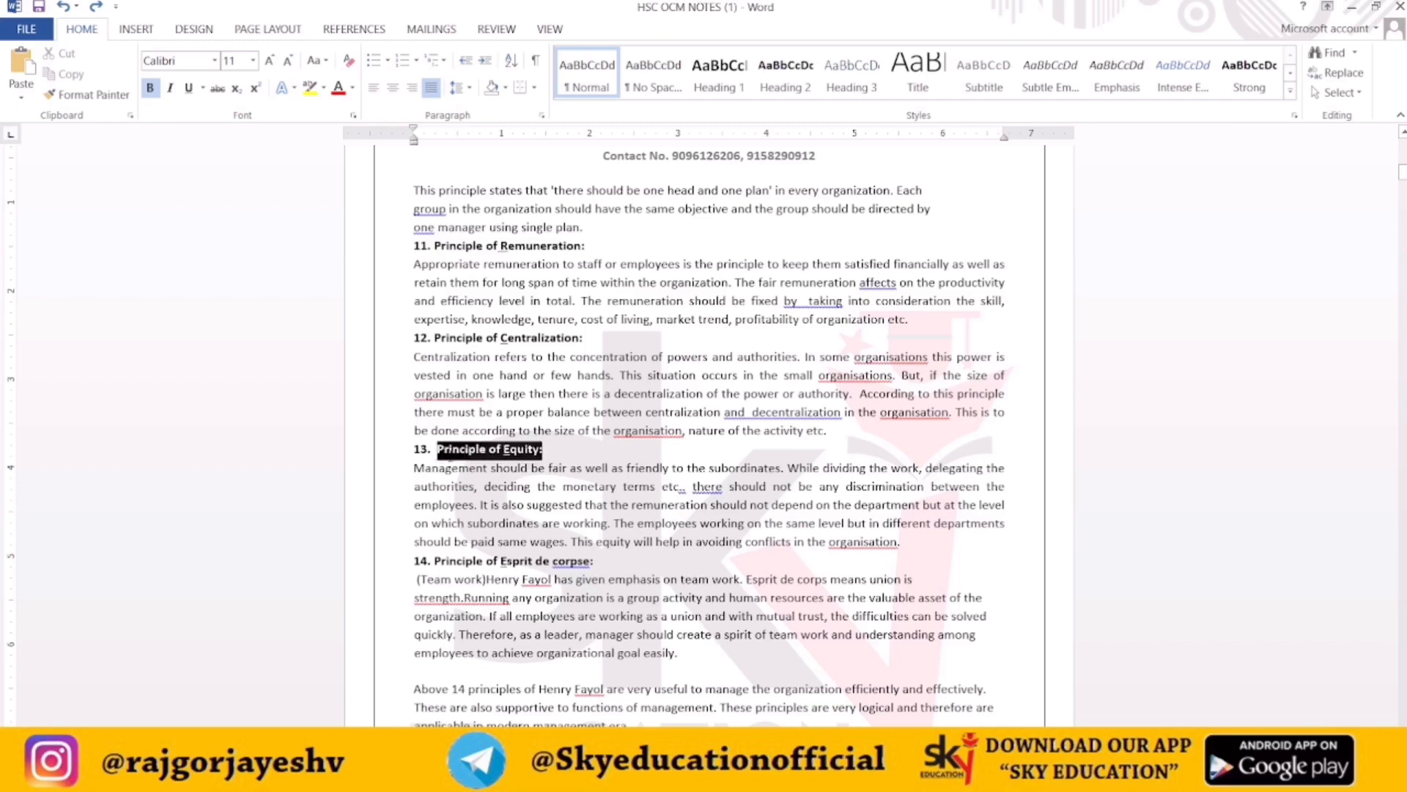
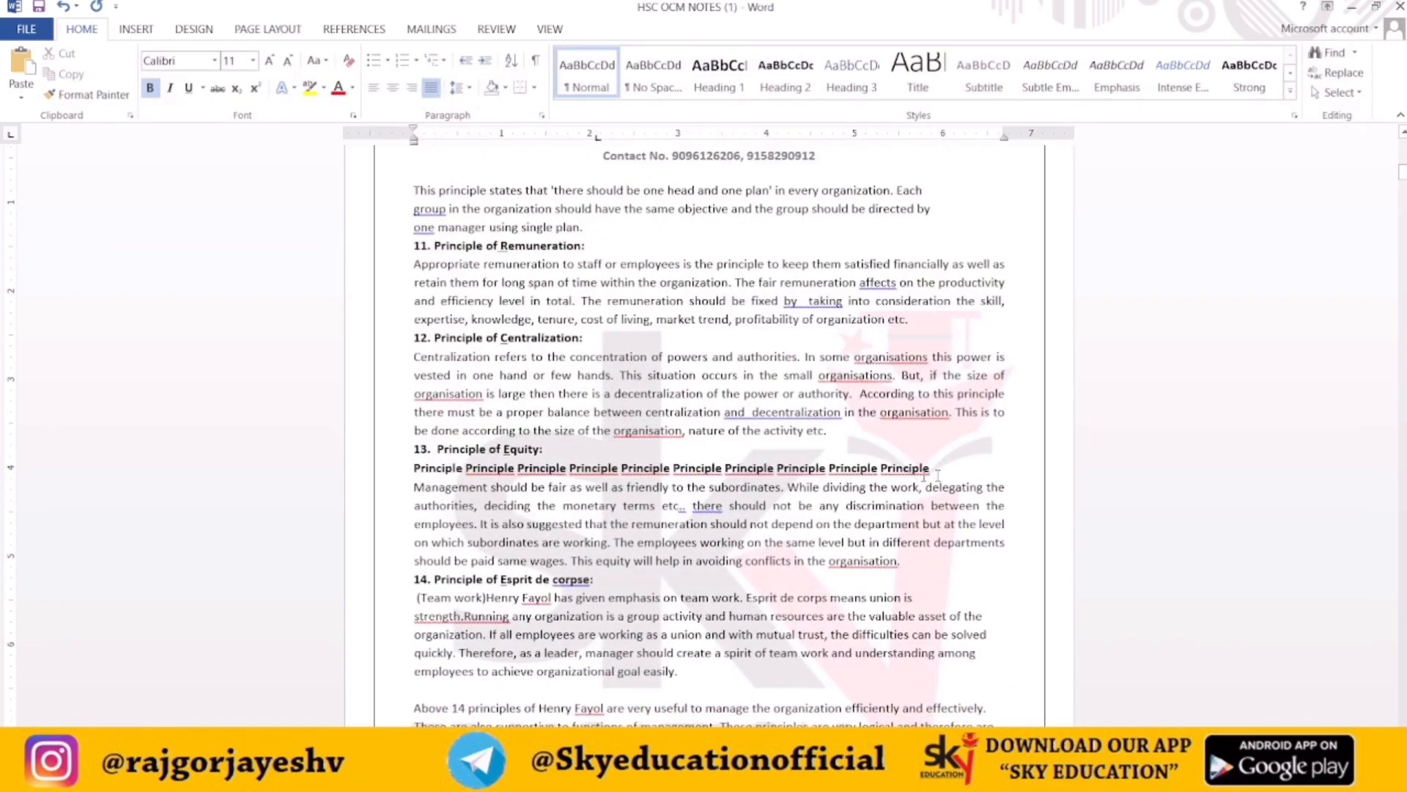
Close the HSC OCM NOTES document without saving changes
key("alt+F4")
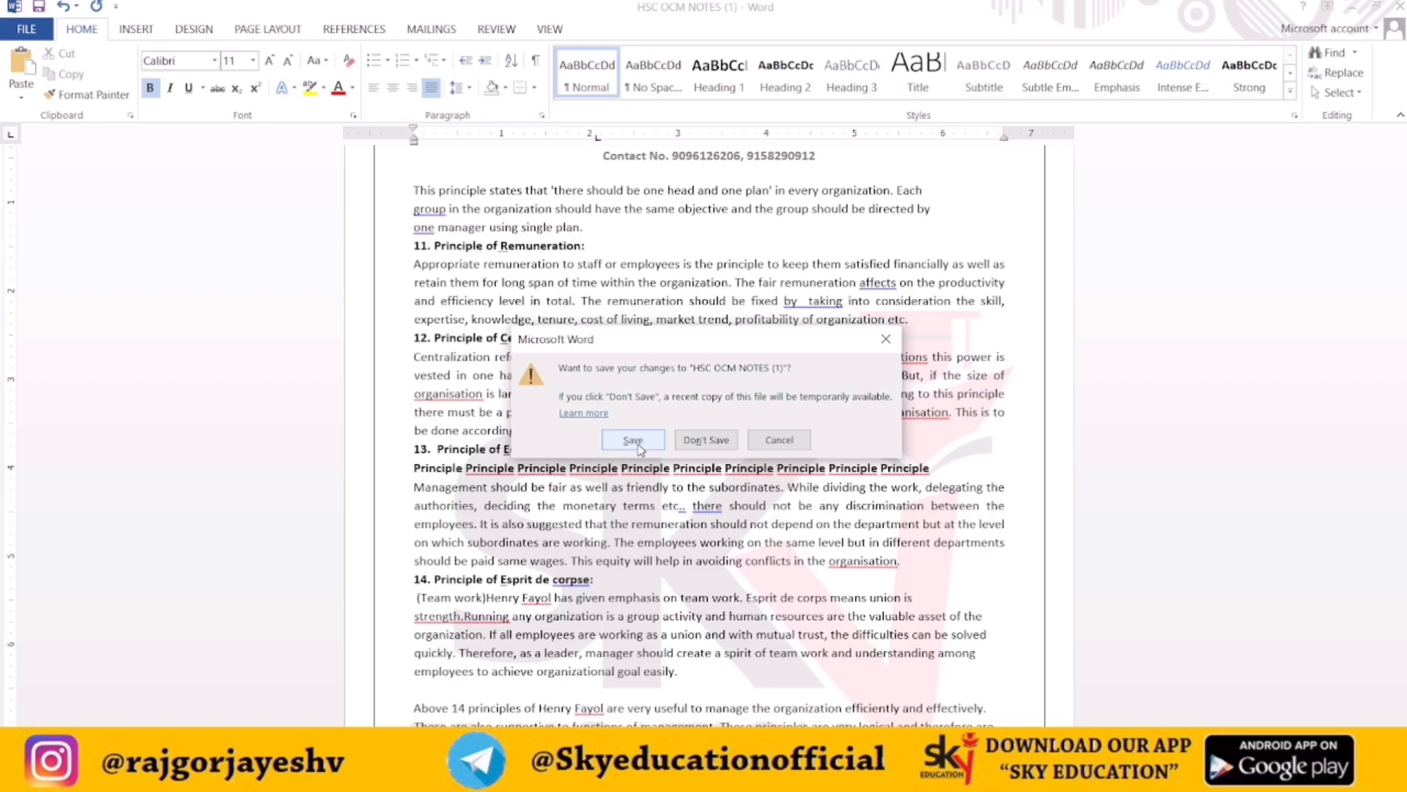
left_click(731, 445)
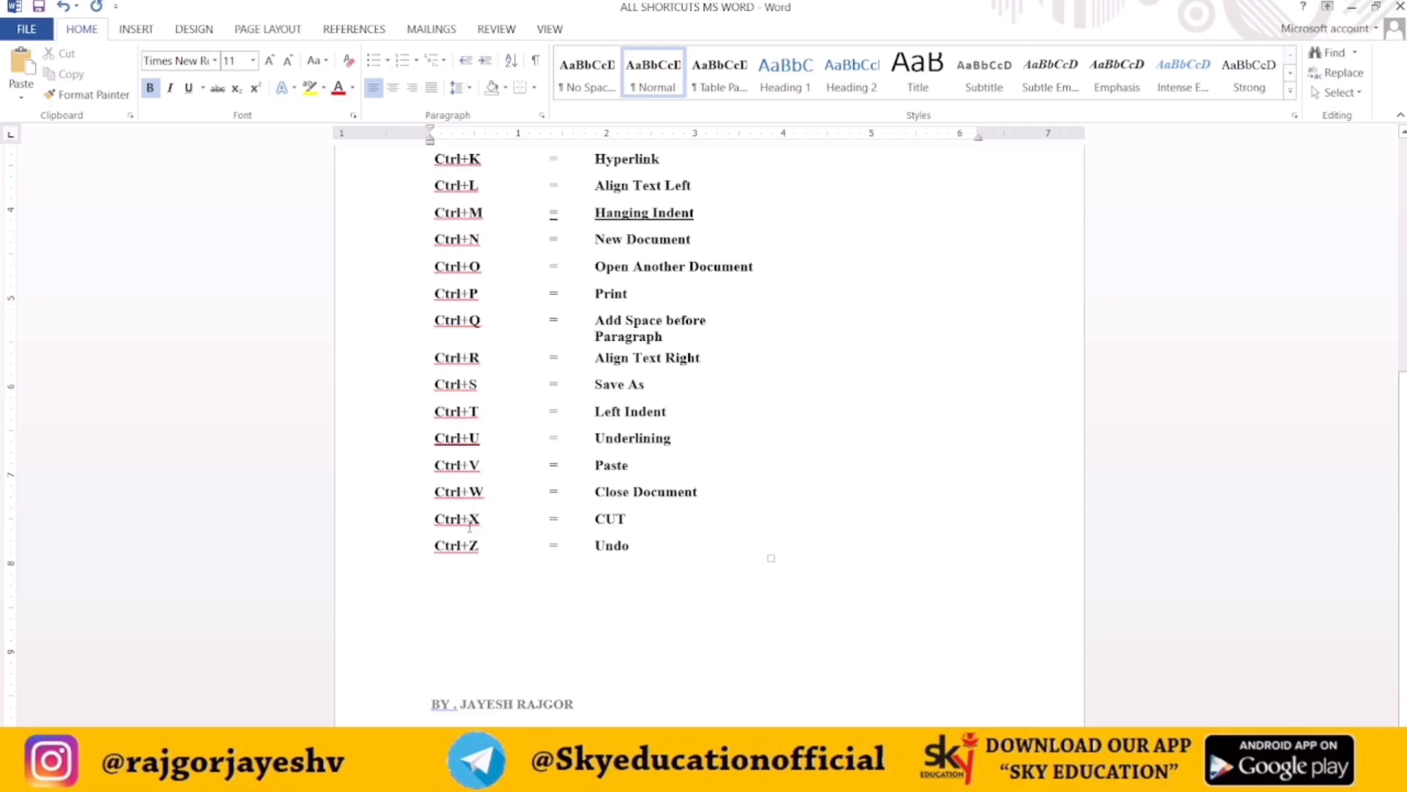
Select and cut the Close Document text from the Ctrl+W row
left_click(648, 527)
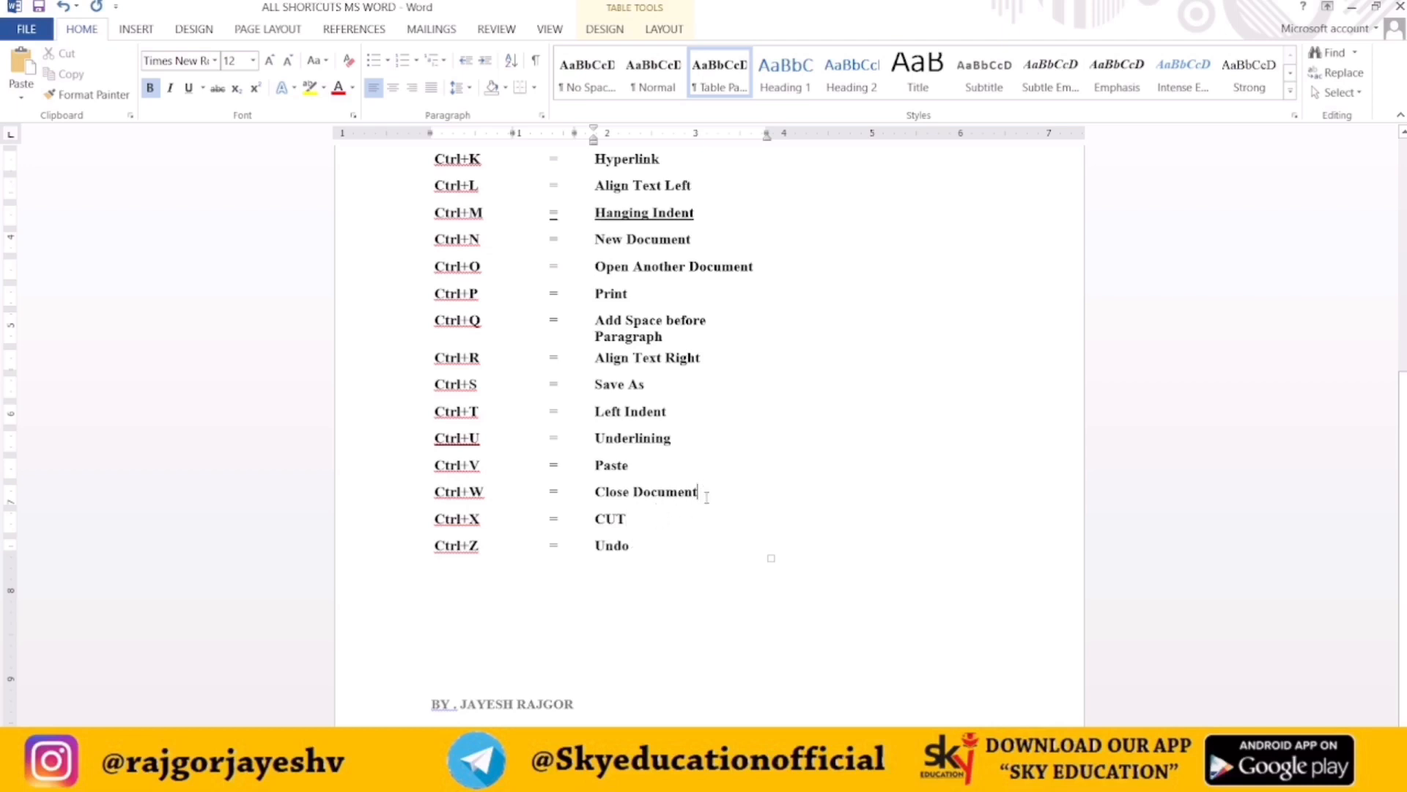
left_click(707, 497)
key("shift+Left")
key("shift+Left")
key("shift+Left")
key("shift+Left")
key("shift+Left")
key("shift+Left")
key("shift+Left")
key("shift+Left")
key("shift+Left")
key("shift+Left")
key("shift+Left")
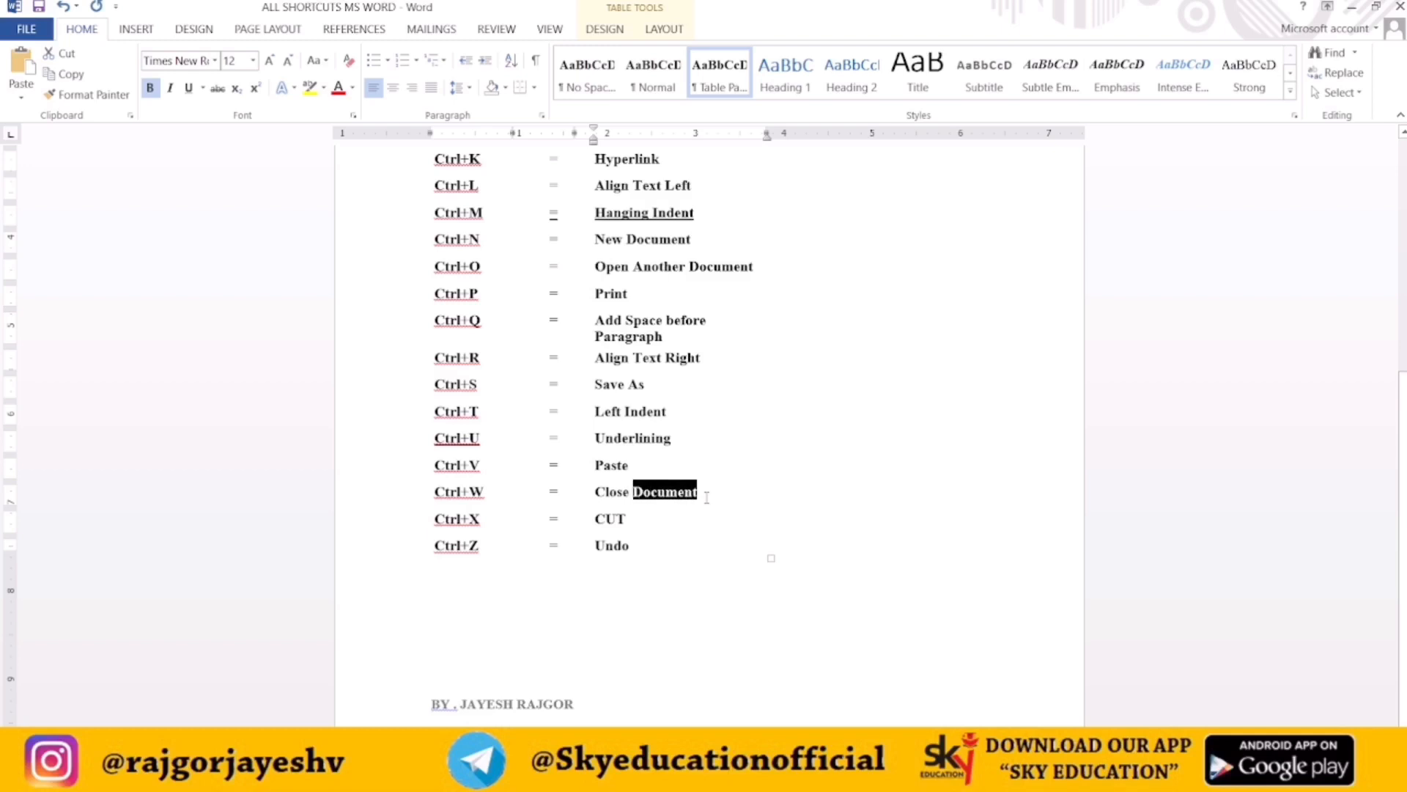
key("shift+Left")
key("shift+Left")
key("shift+Left")
key("ctrl+c")
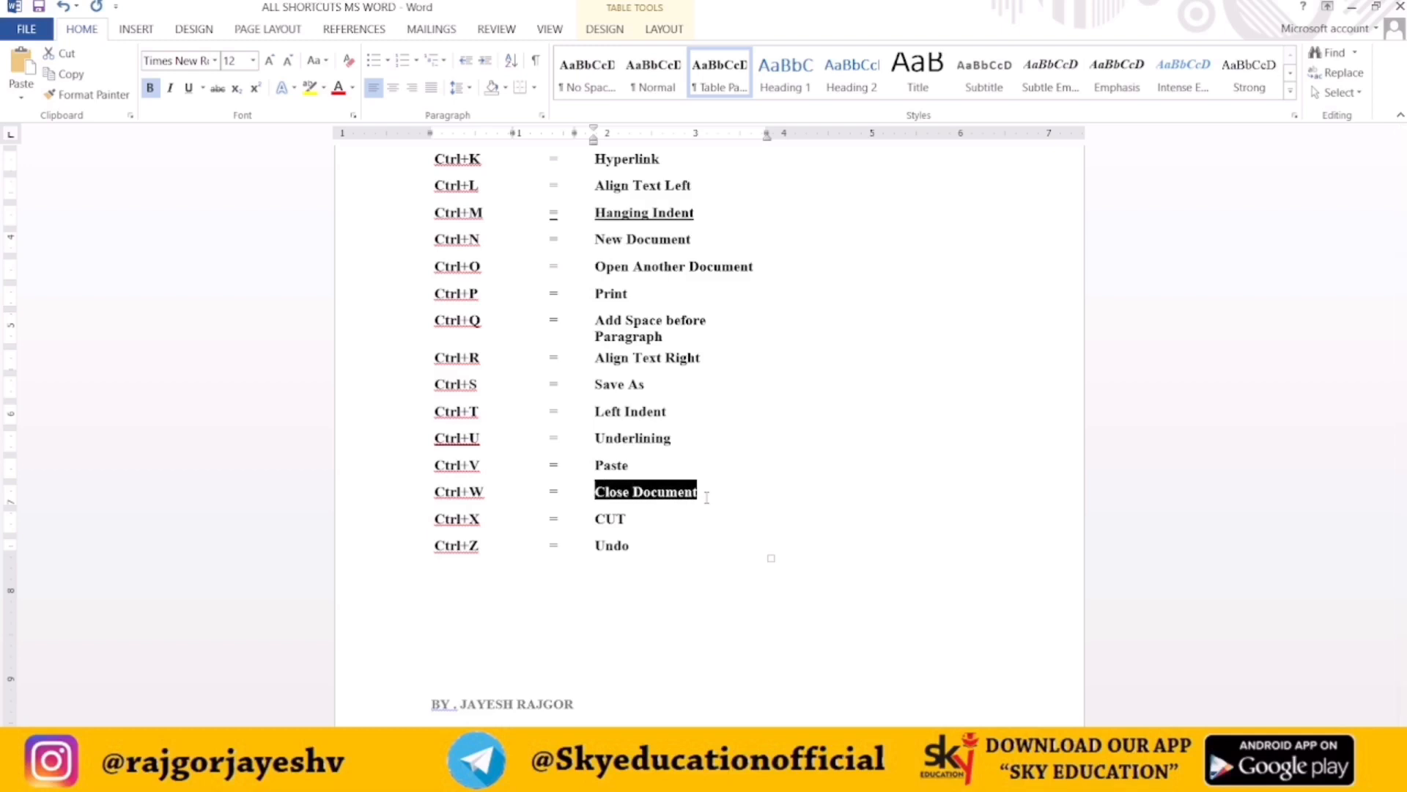
key("Delete")
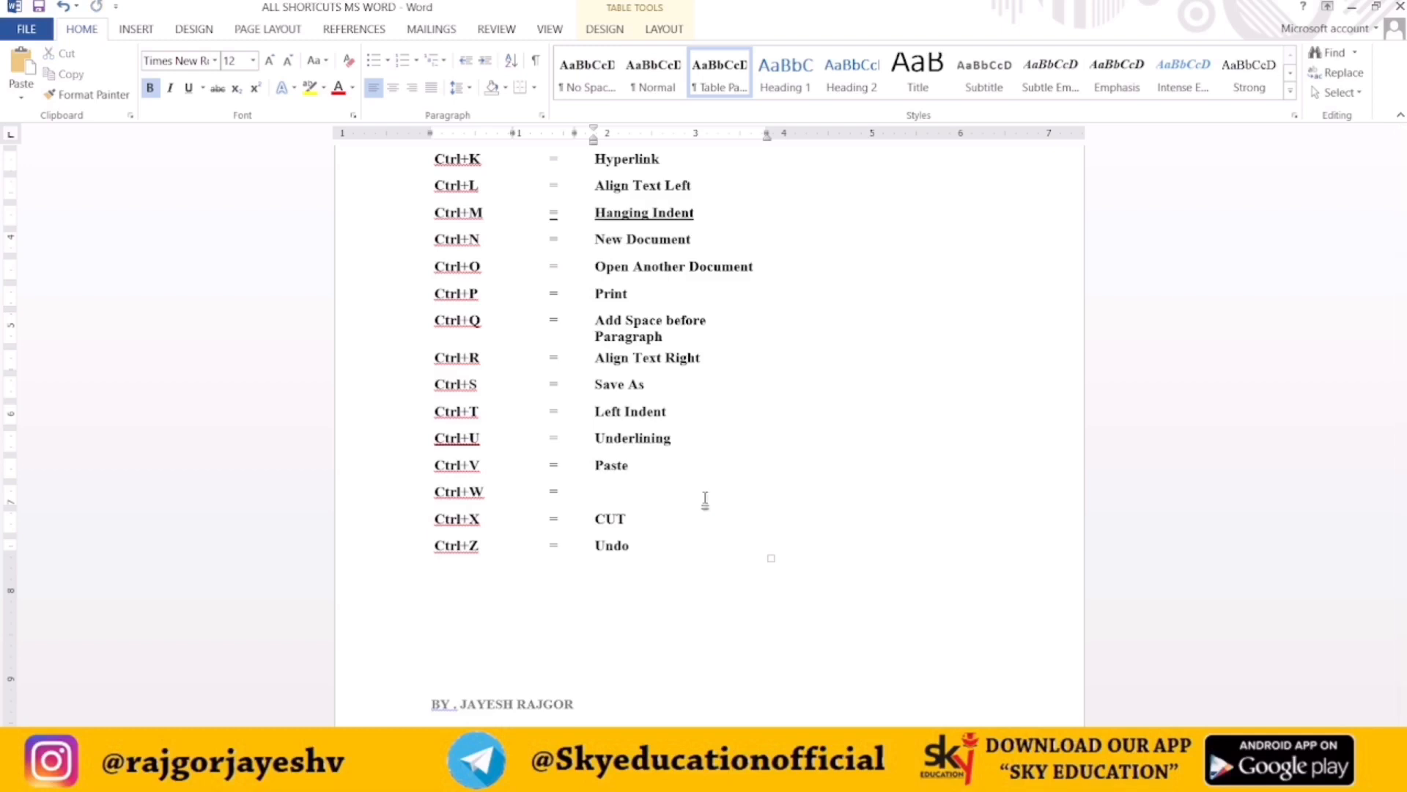
Paste the cut text on a new line below the Ctrl+Z row
left_click(677, 549)
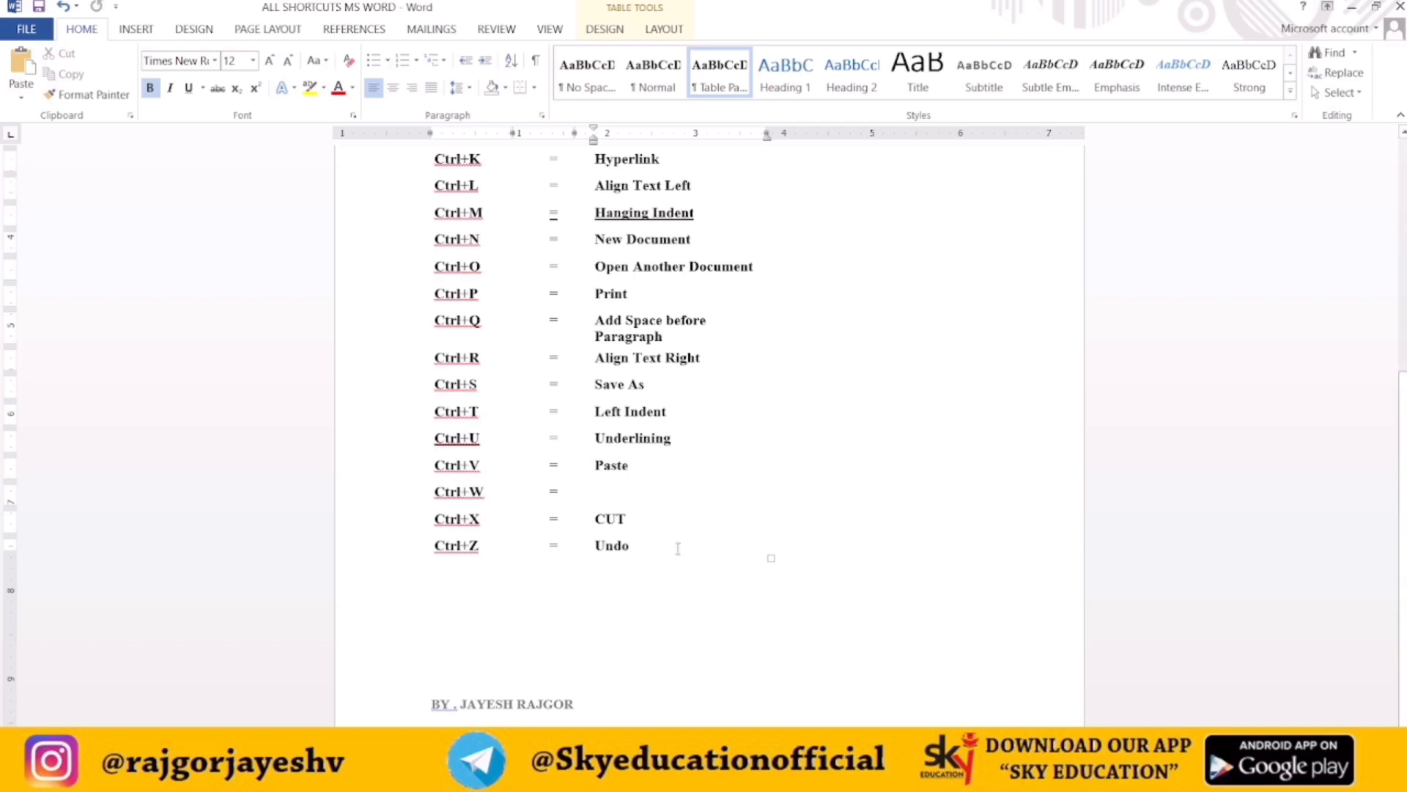
key("Return")
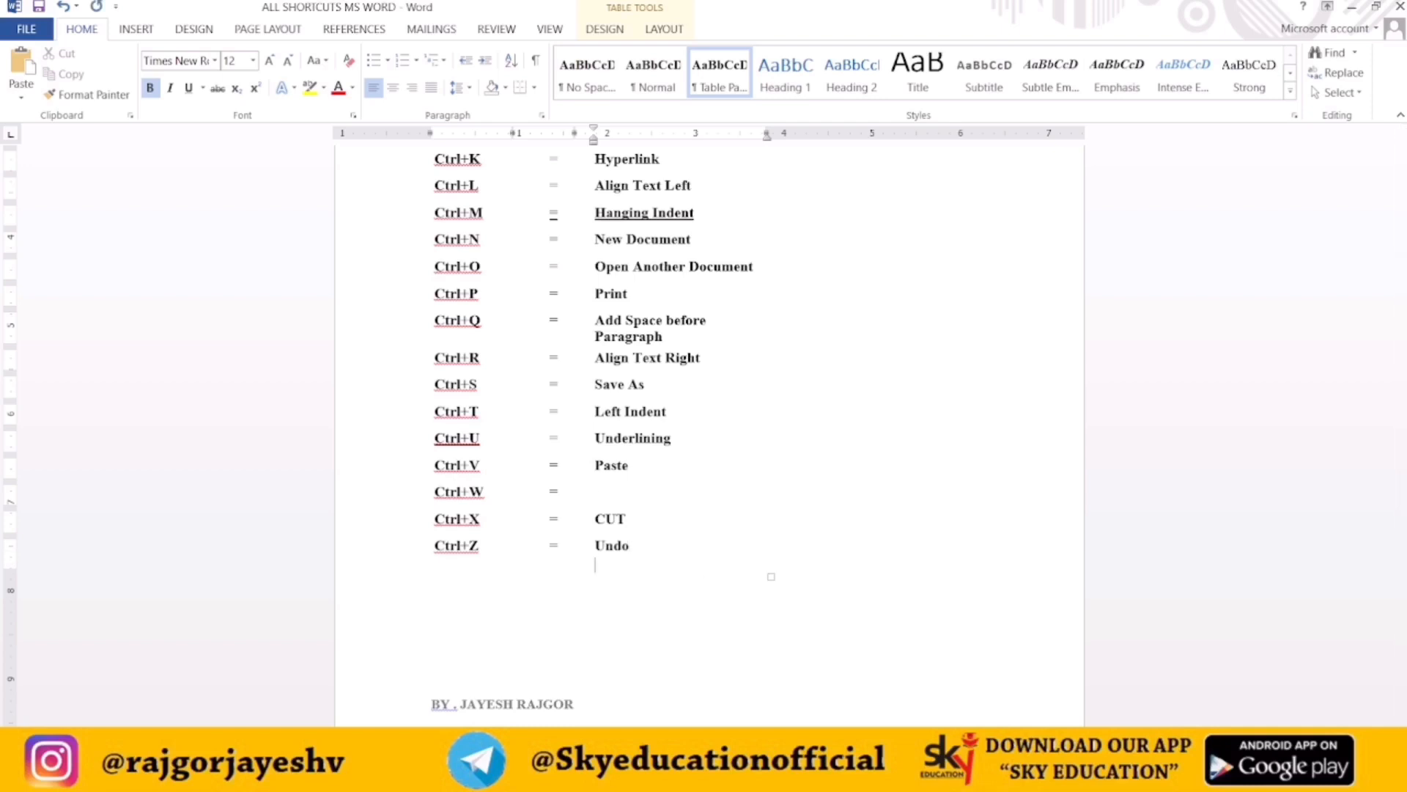
left_click(16, 68)
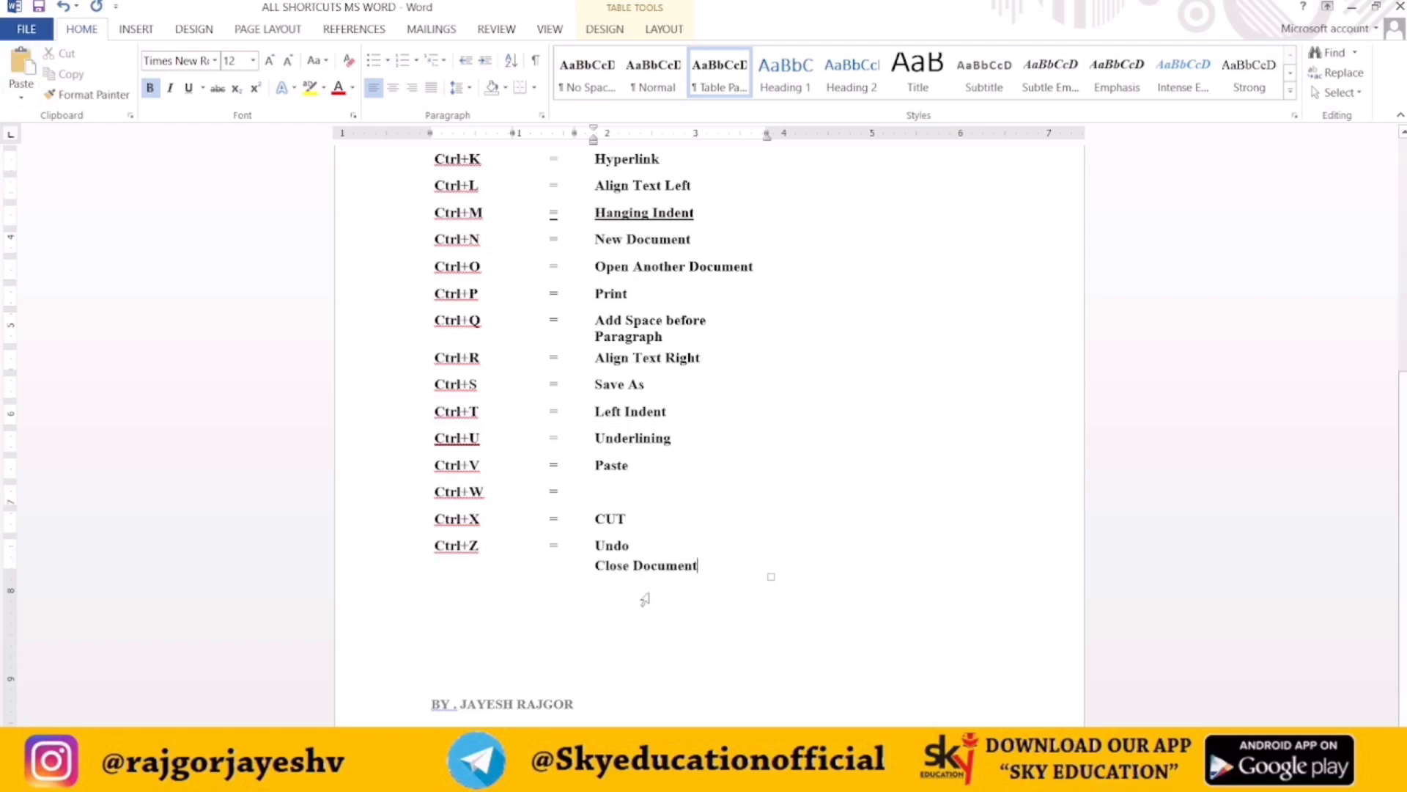
Undo the paste, new line and cut to restore Close Document in the Ctrl+W row
key("ctrl+z")
key("ctrl+z")
key("ctrl+z")
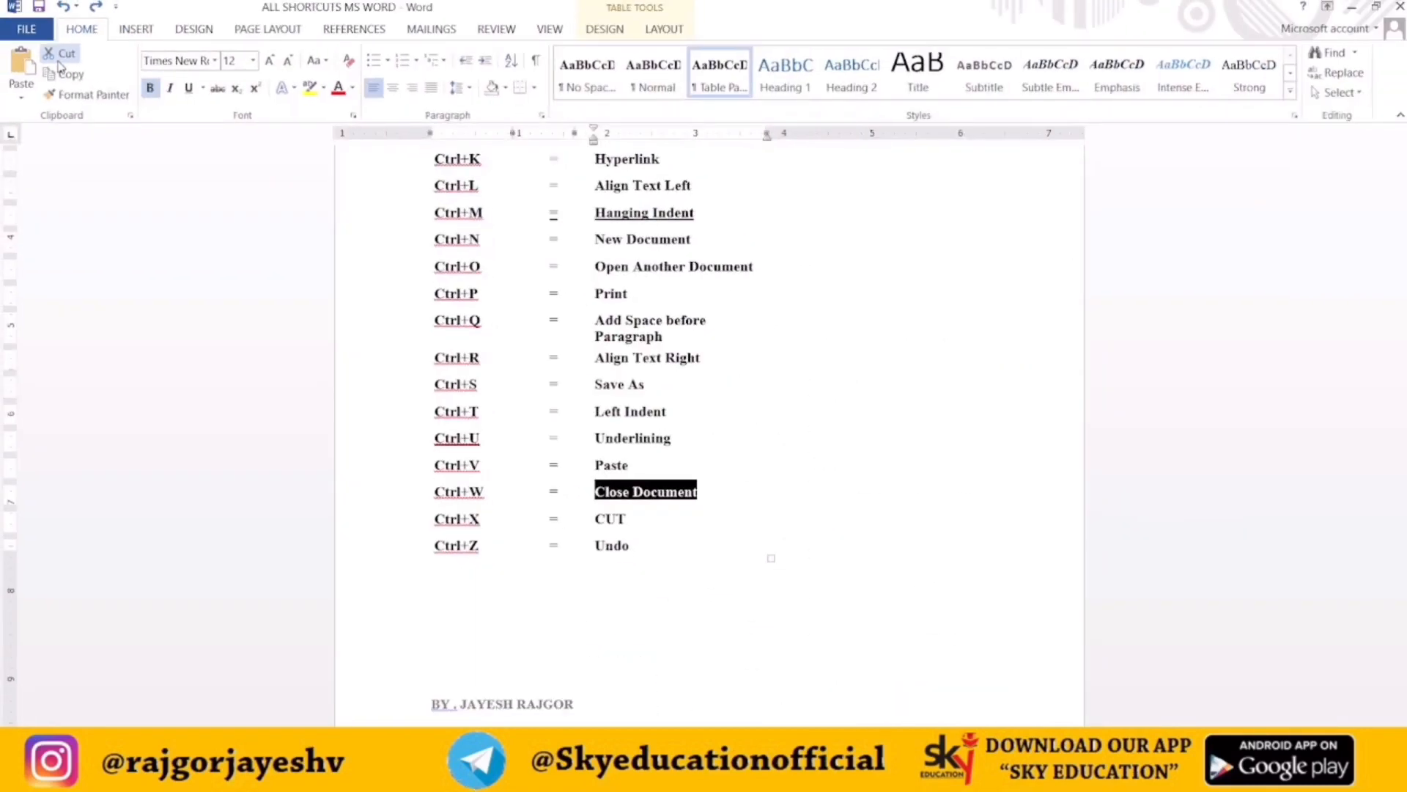
Cut the Close Document text, paste it back twice and undo the extra paste
left_click(58, 59)
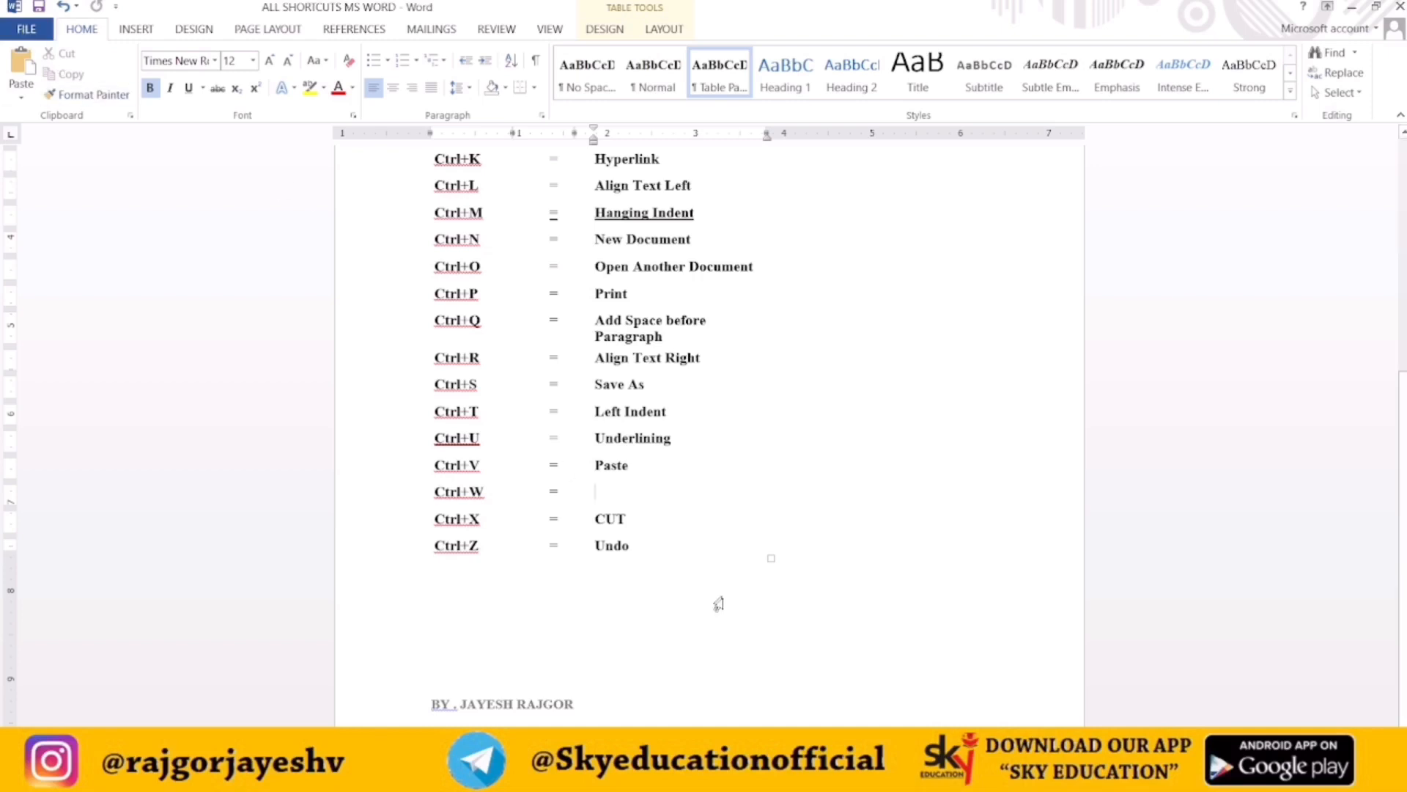
double_click(20, 66)
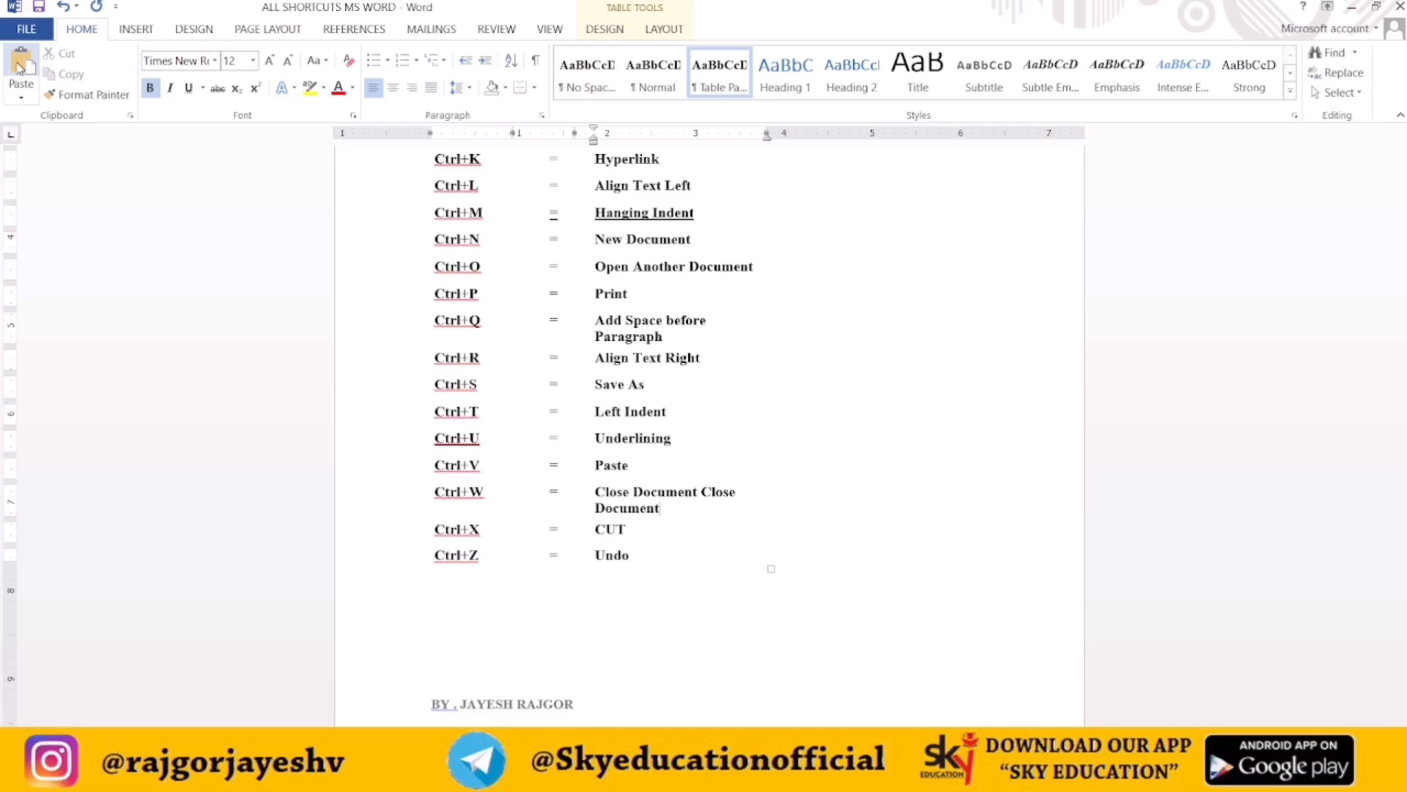
key("ctrl+z")
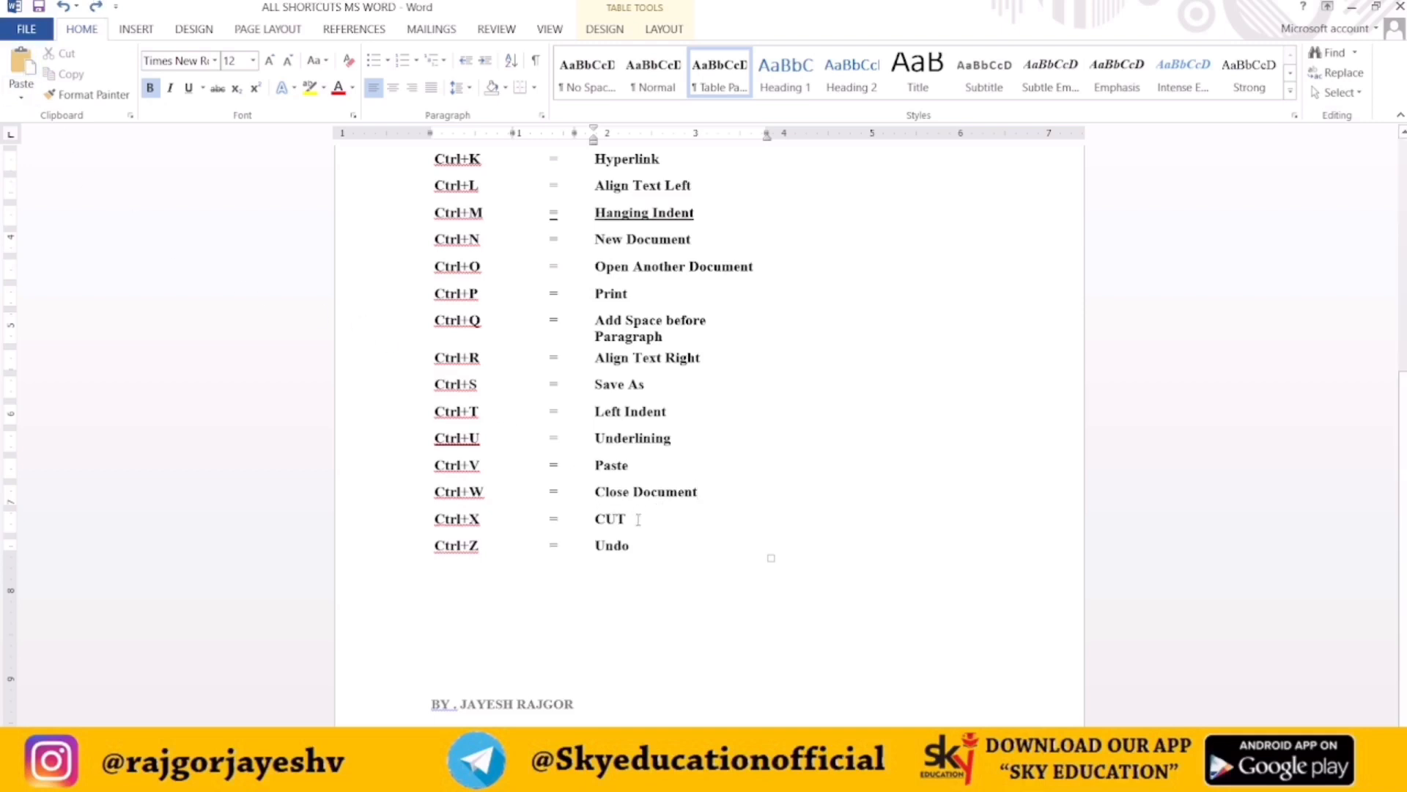
Insert a new line after the Ctrl+X row and enter Ctrl + Y with the description REDO
key("Return")
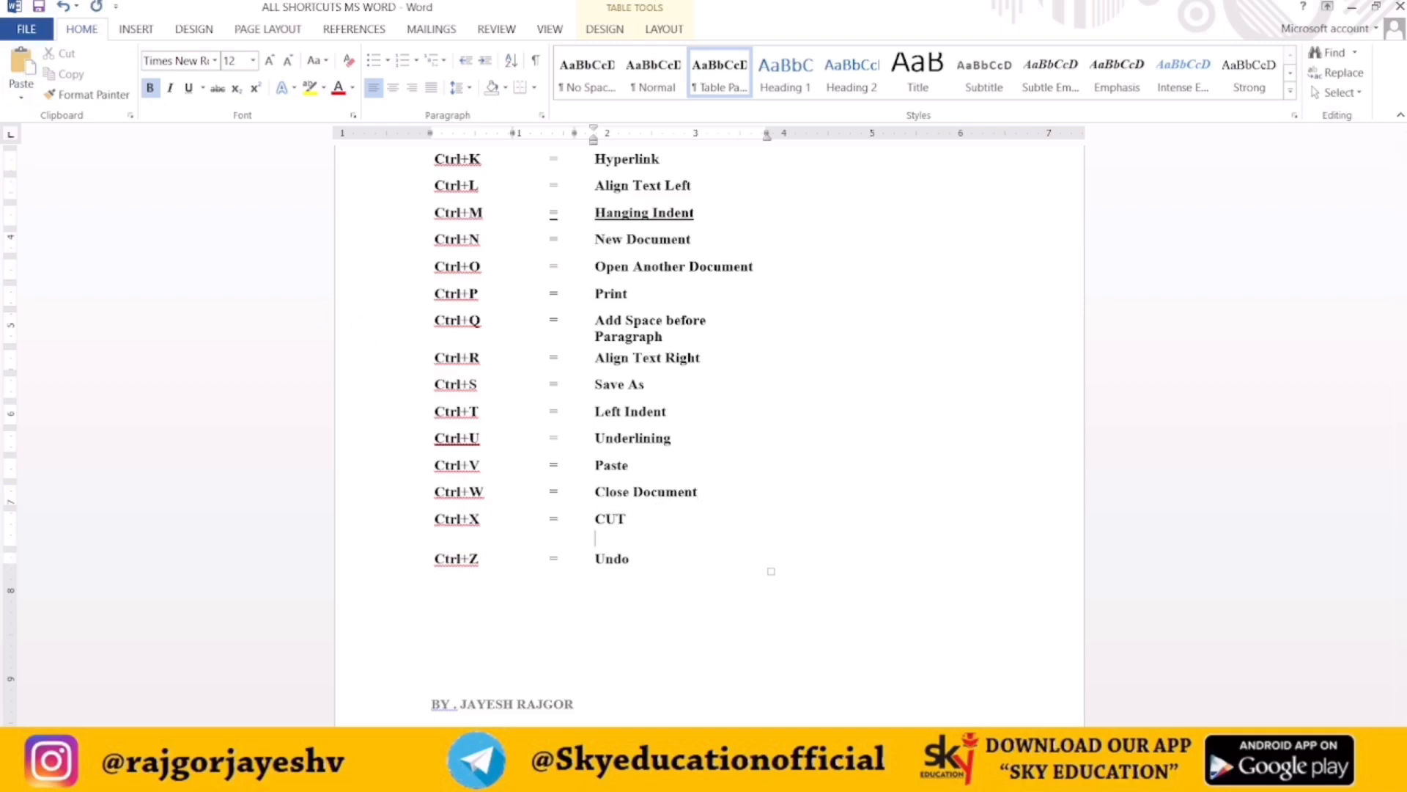
left_click(475, 543)
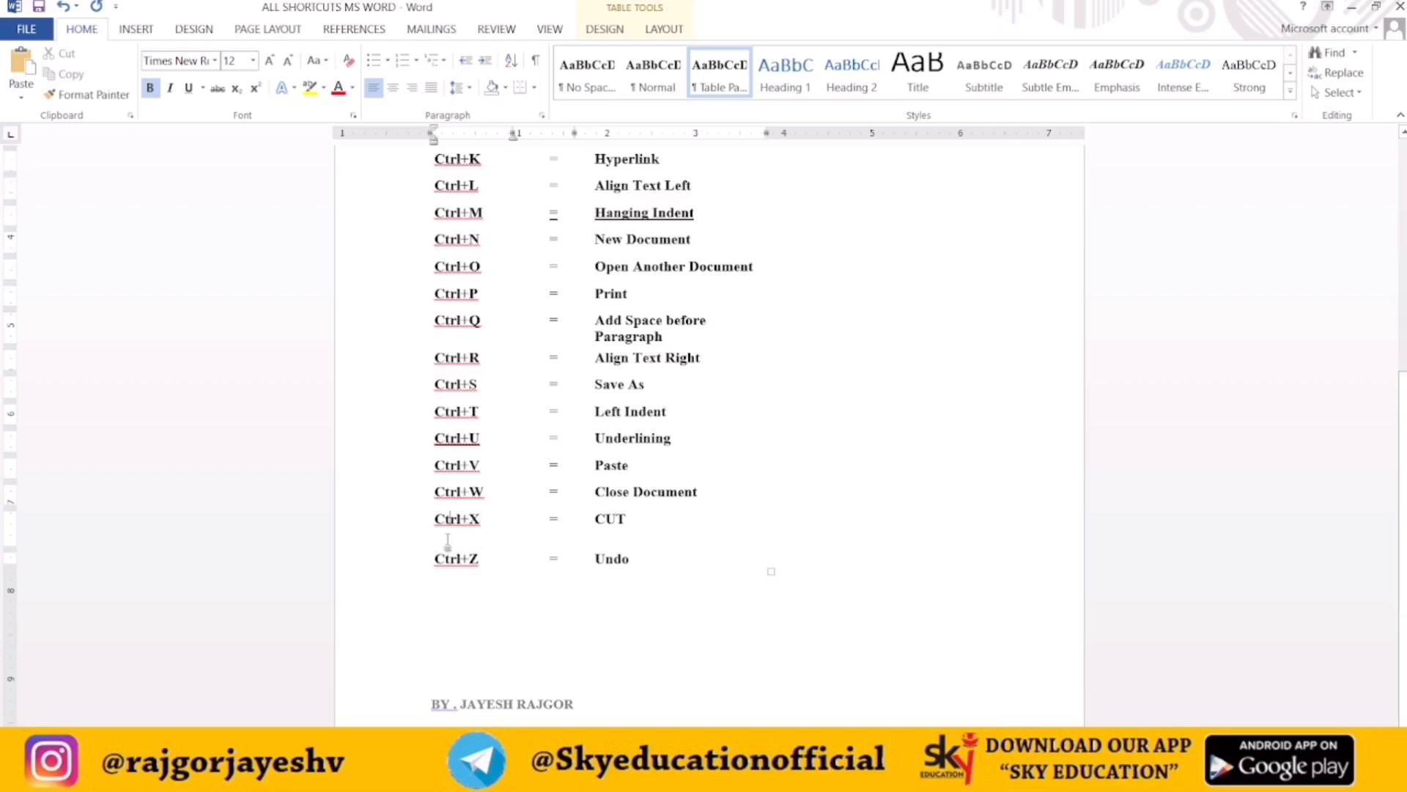
left_click(524, 537)
type("Ctr")
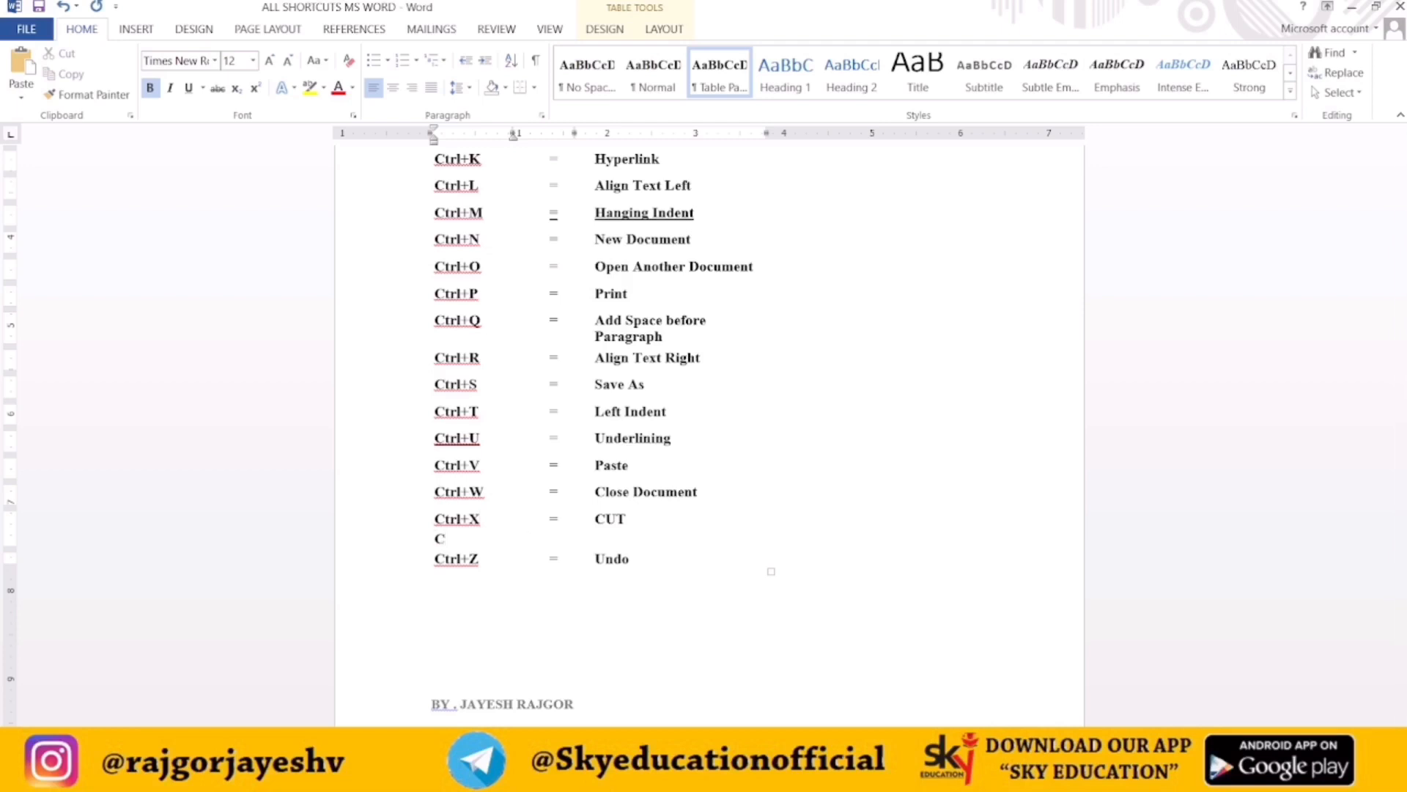
type("l + Y")
left_click(622, 538)
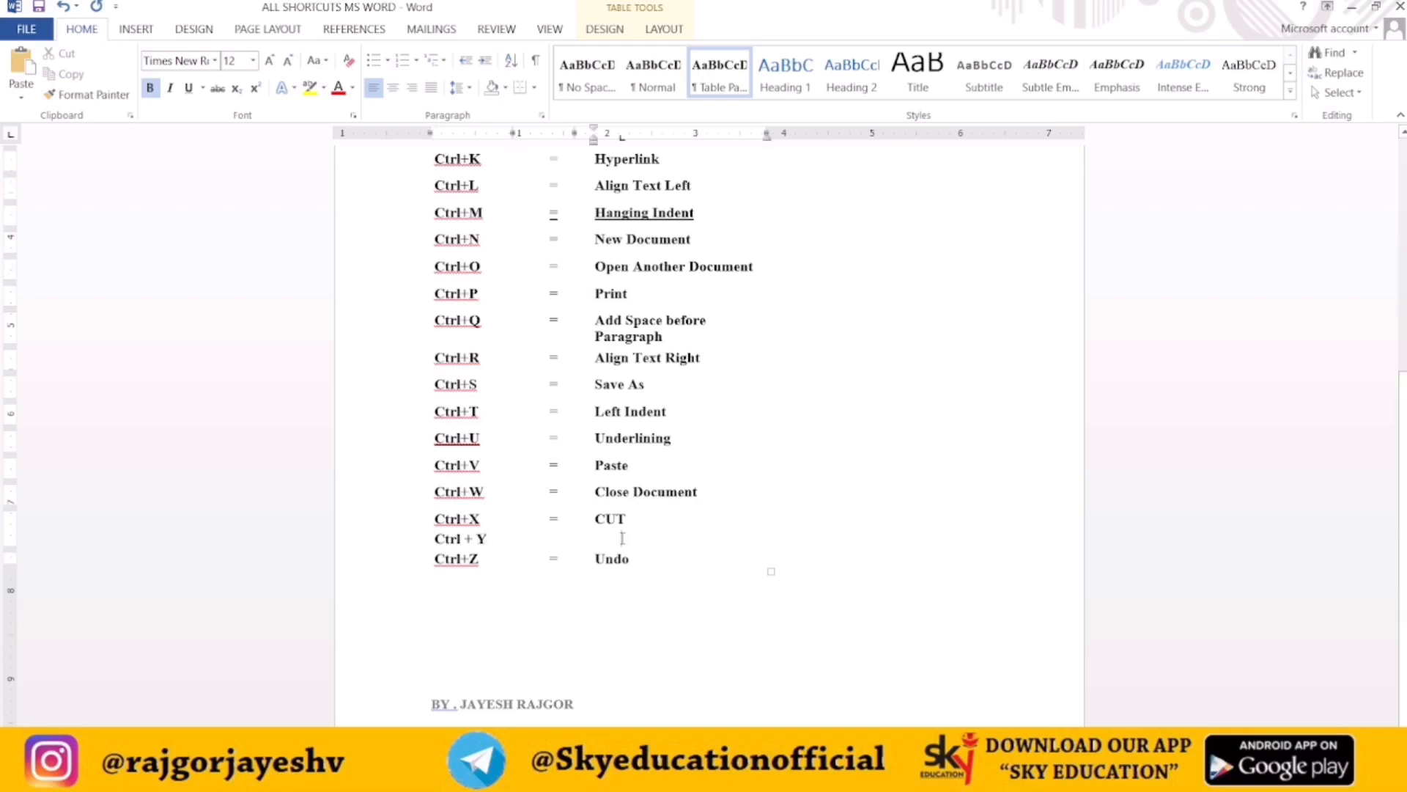
type("REDO")
Remove the extra space before REDO so it lines up with the other descriptions
left_click(551, 542)
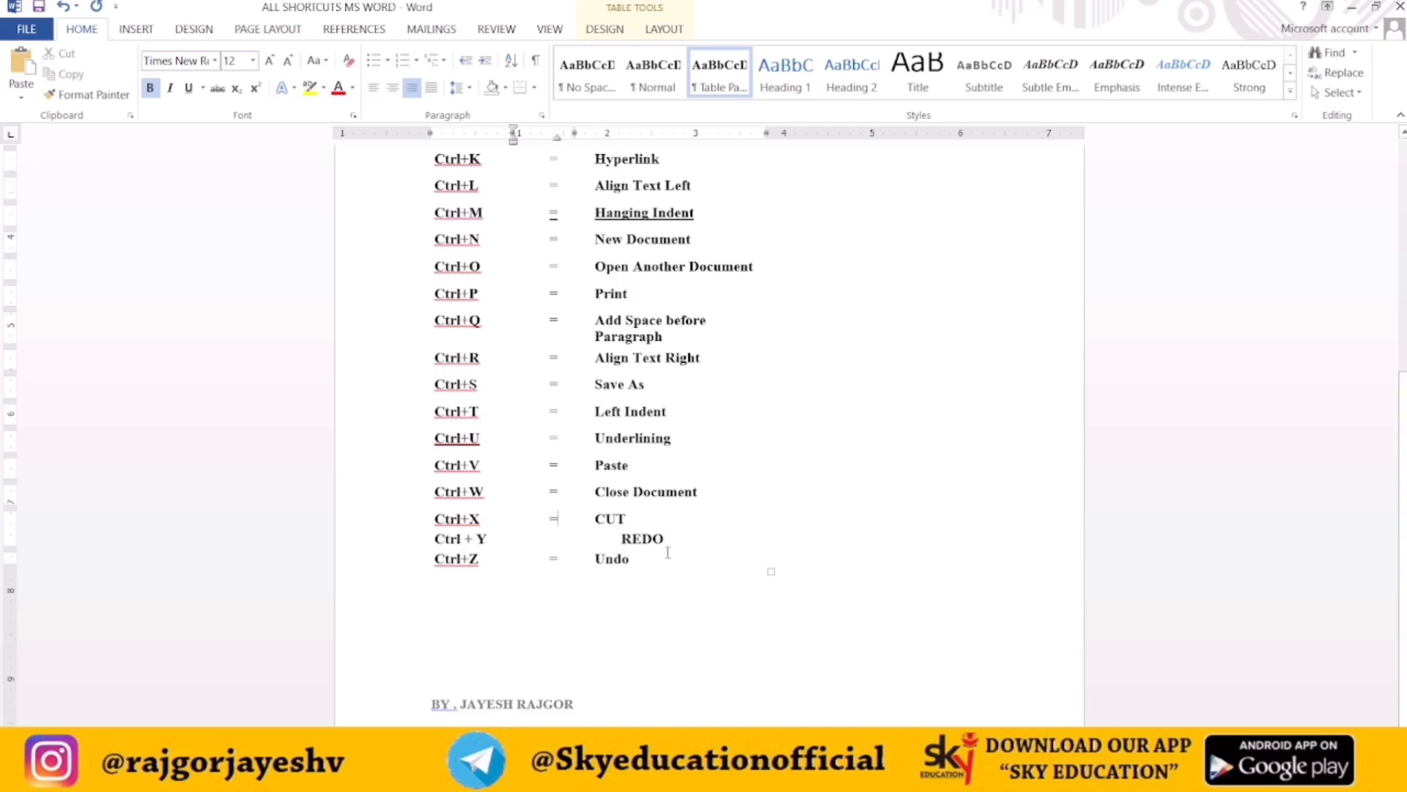
left_click(625, 537)
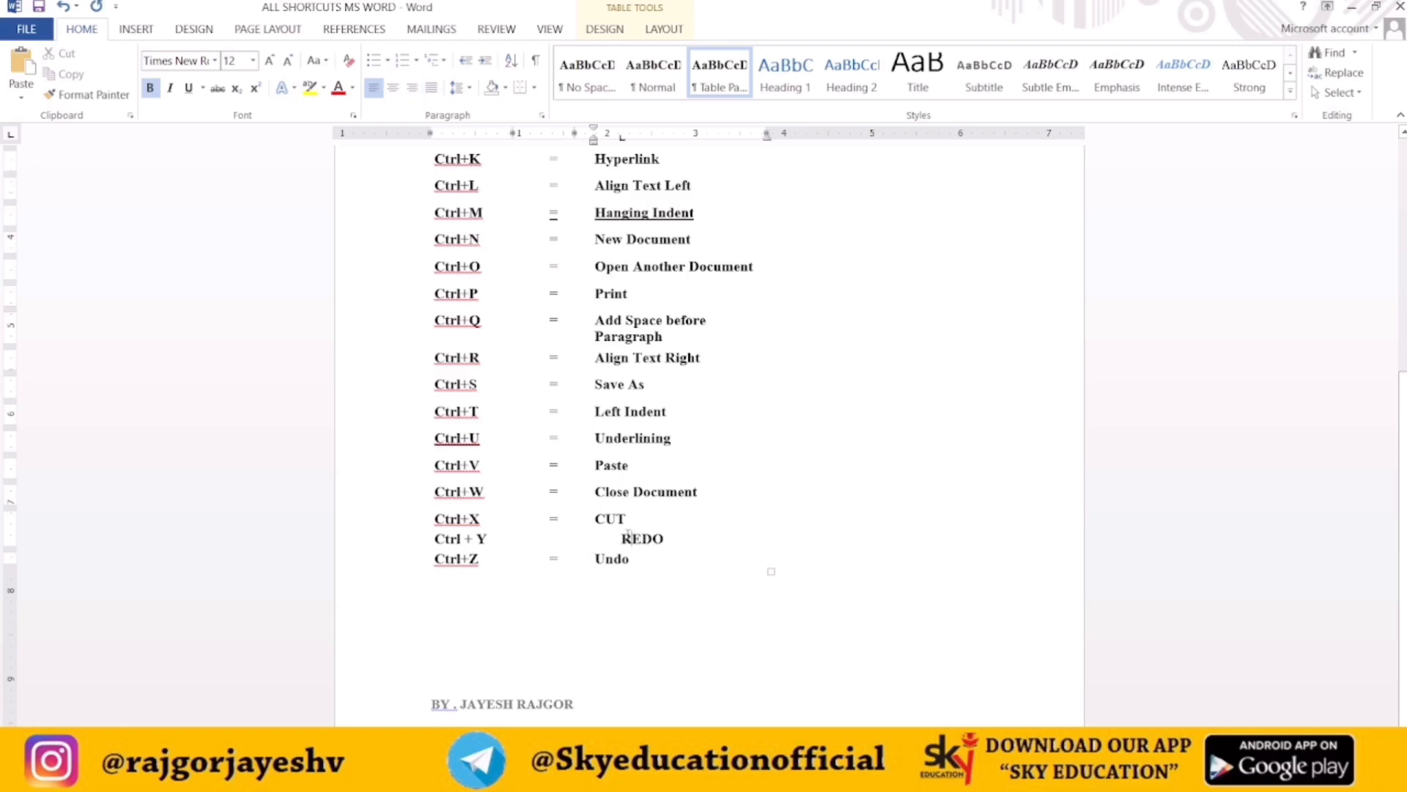
key("BackSpace")
Delete the Undo text in the Ctrl+Z row and undo the deletion
left_click_drag(635, 559, 595, 559)
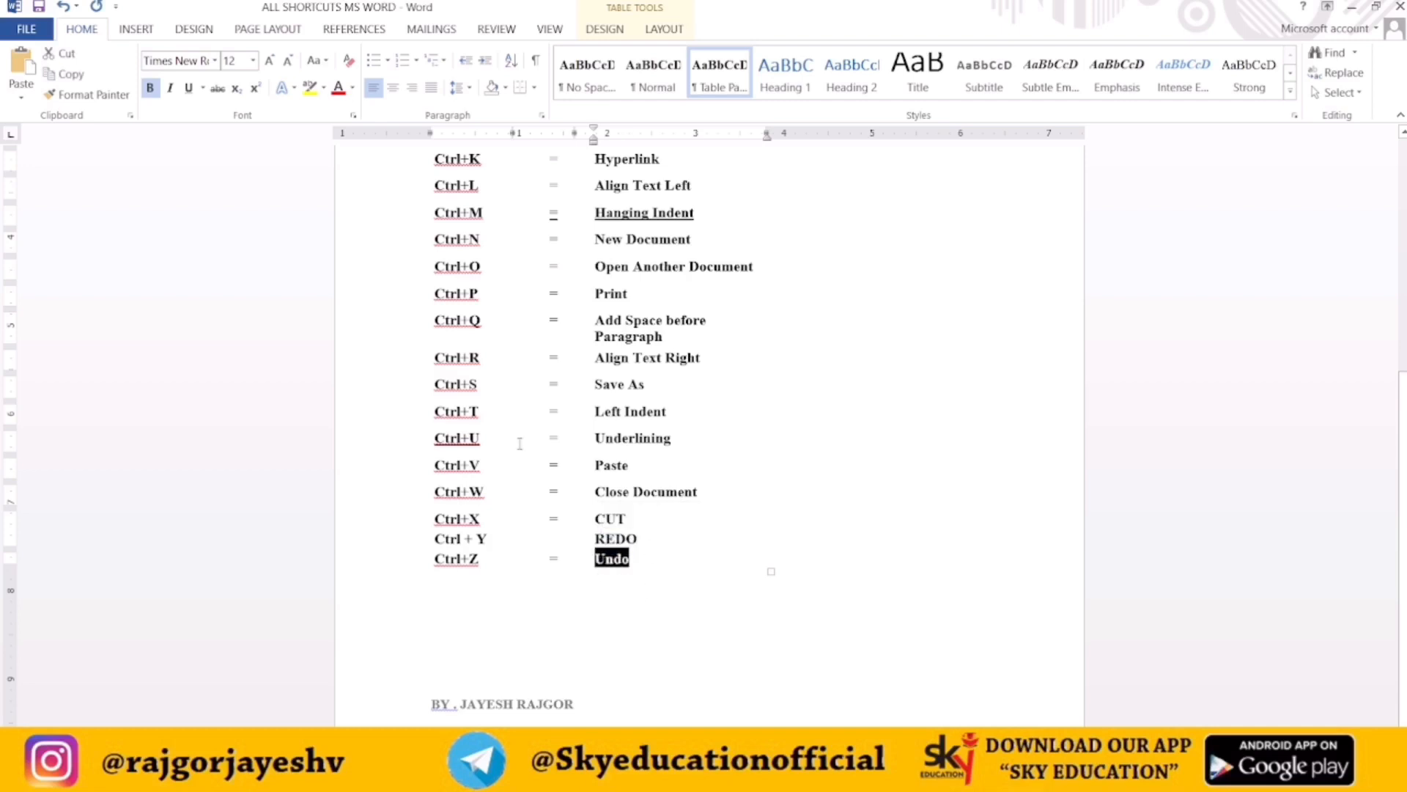
key("BackSpace")
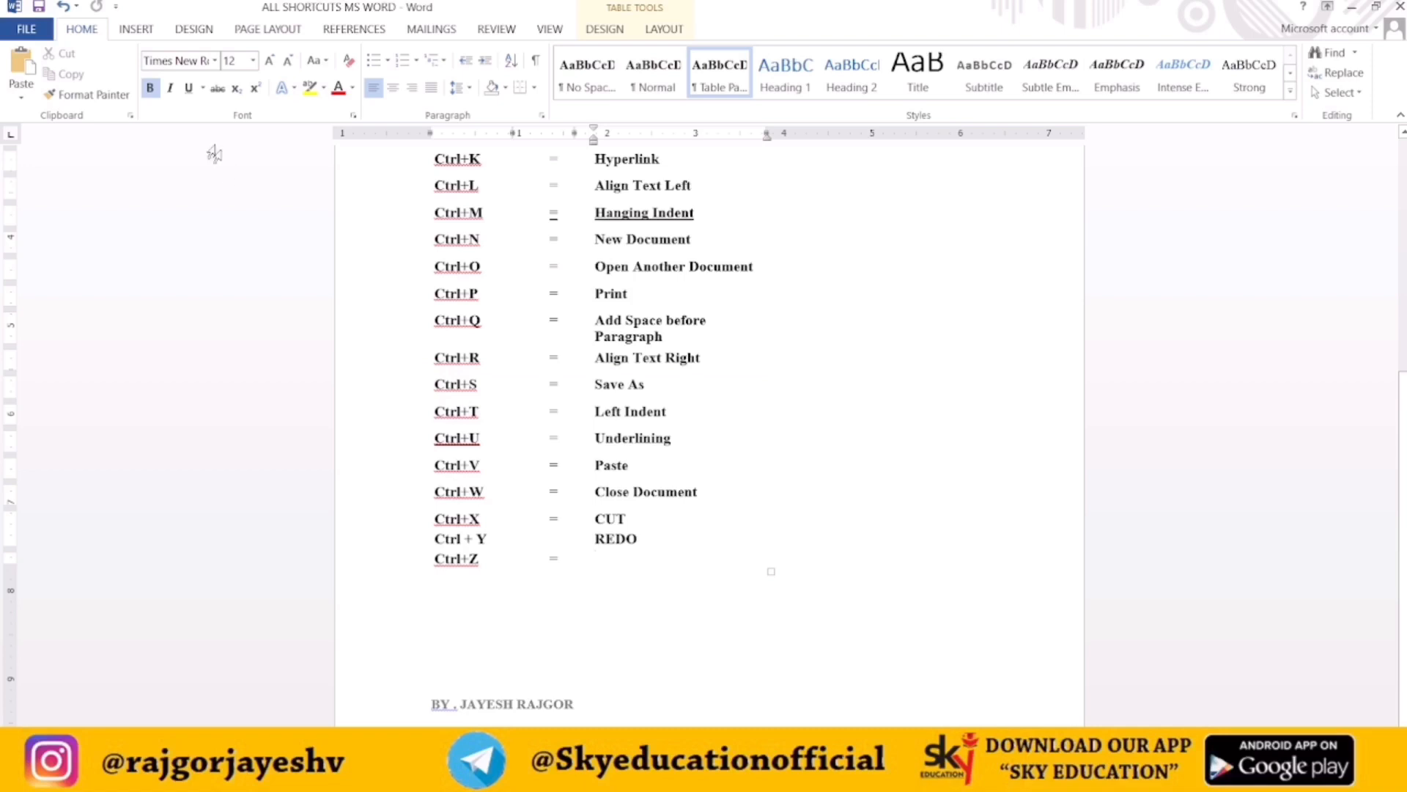
left_click(66, 7)
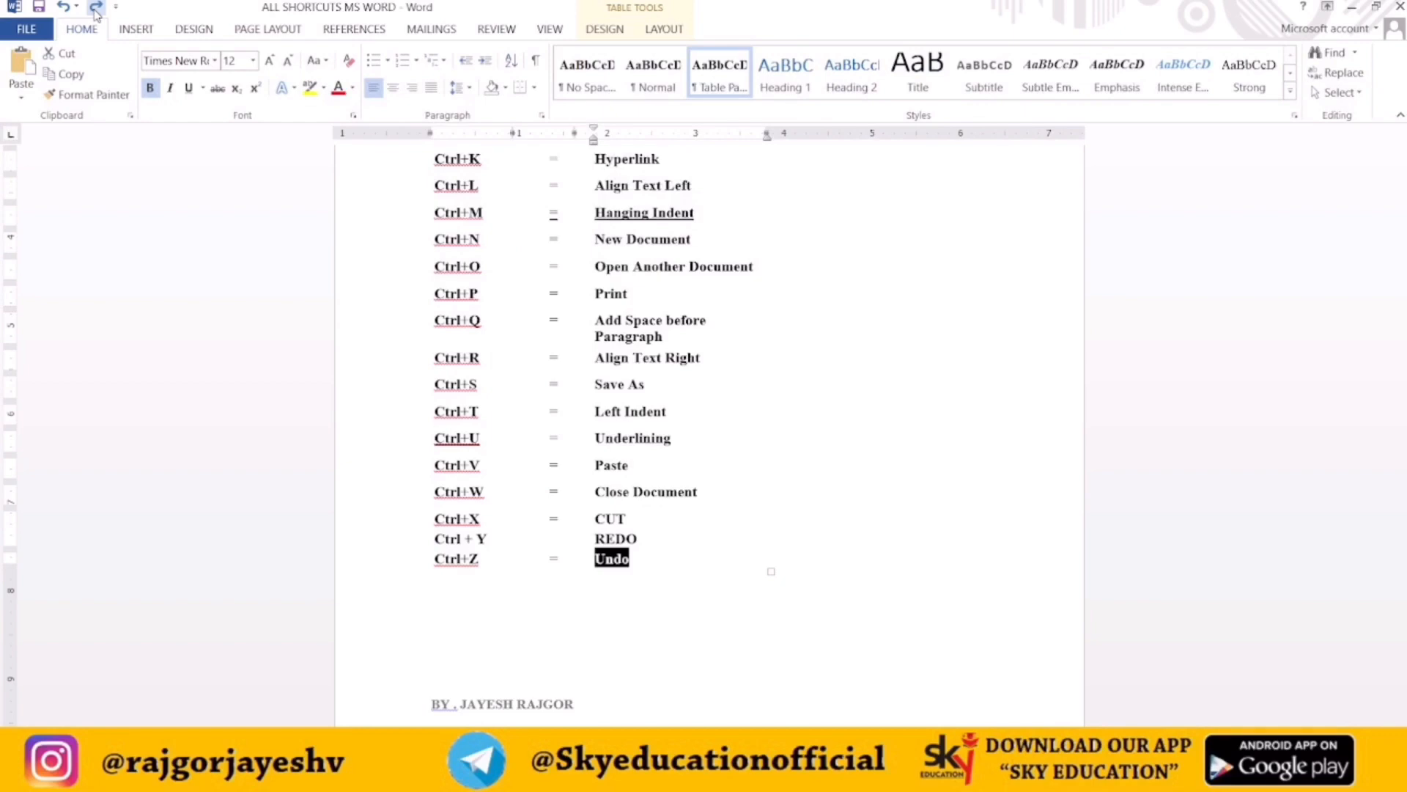
Redo and undo the deletion of the Undo text twice more, ending with it restored
left_click(96, 9)
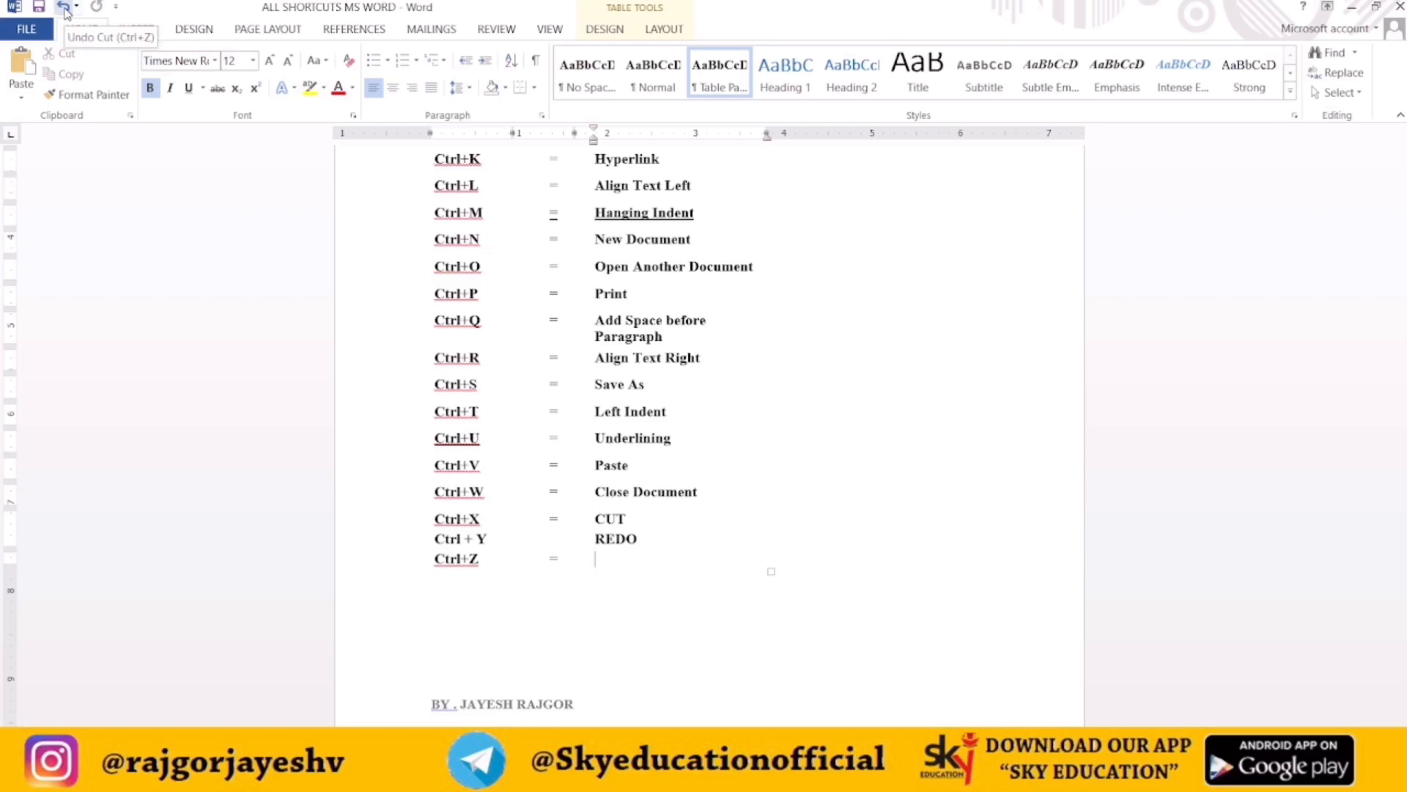
left_click(64, 8)
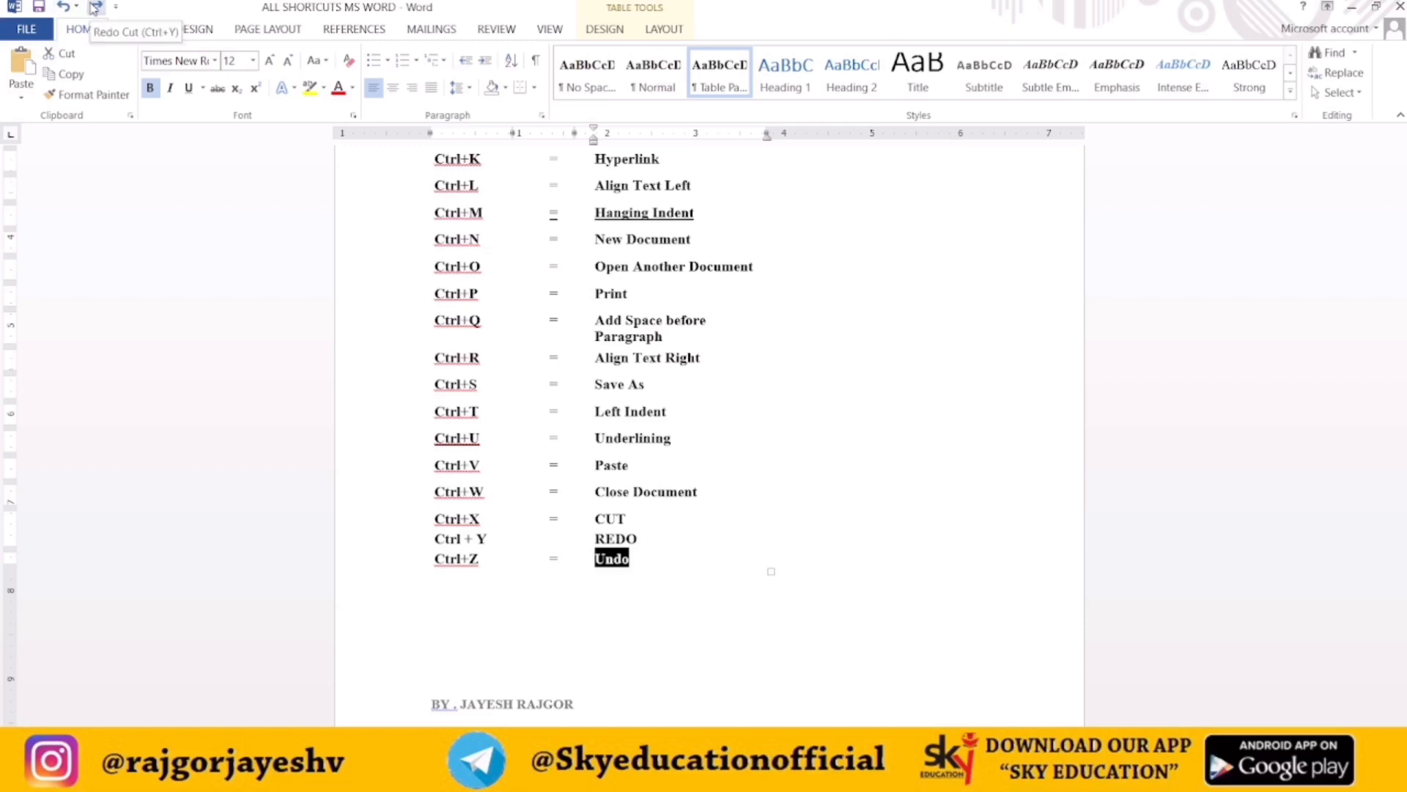
left_click(95, 8)
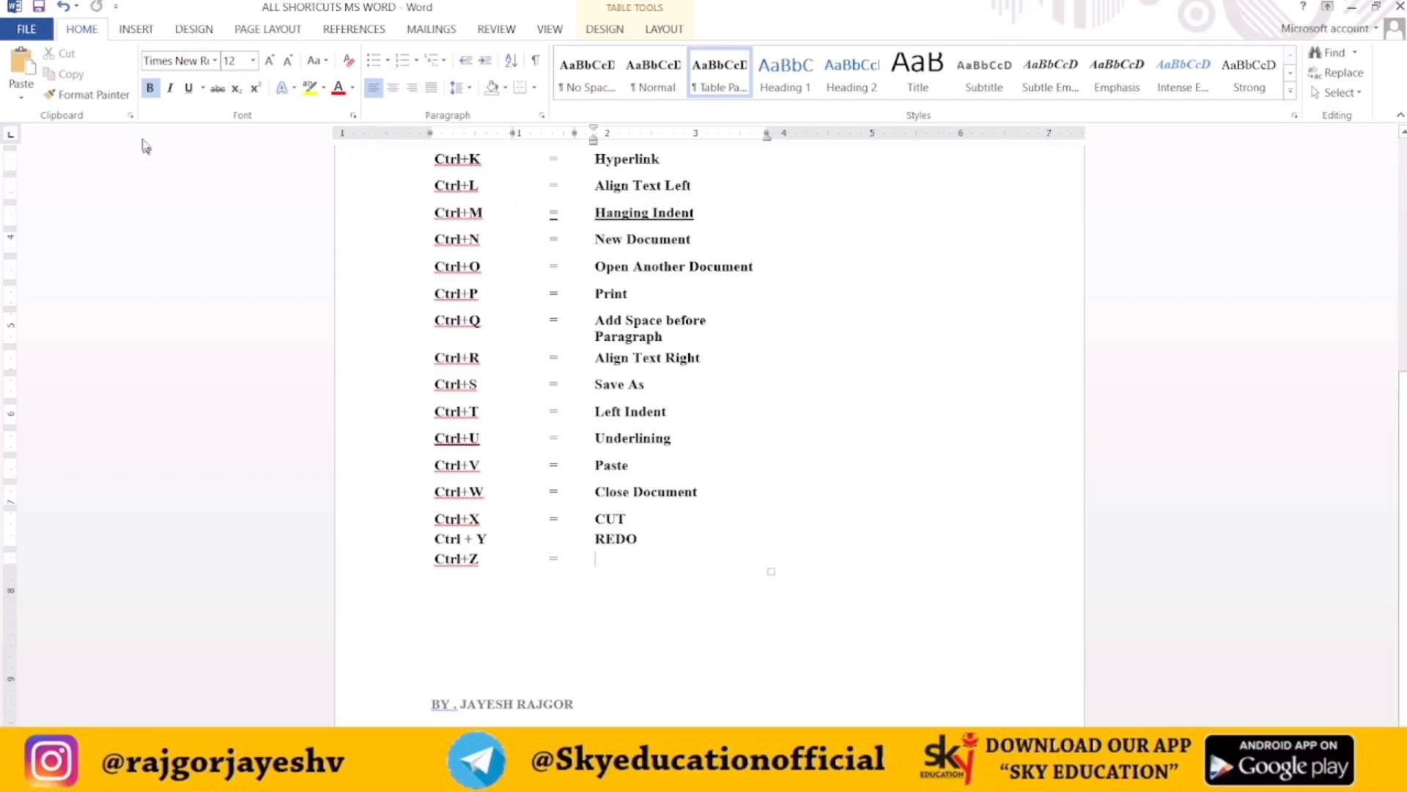
left_click(62, 6)
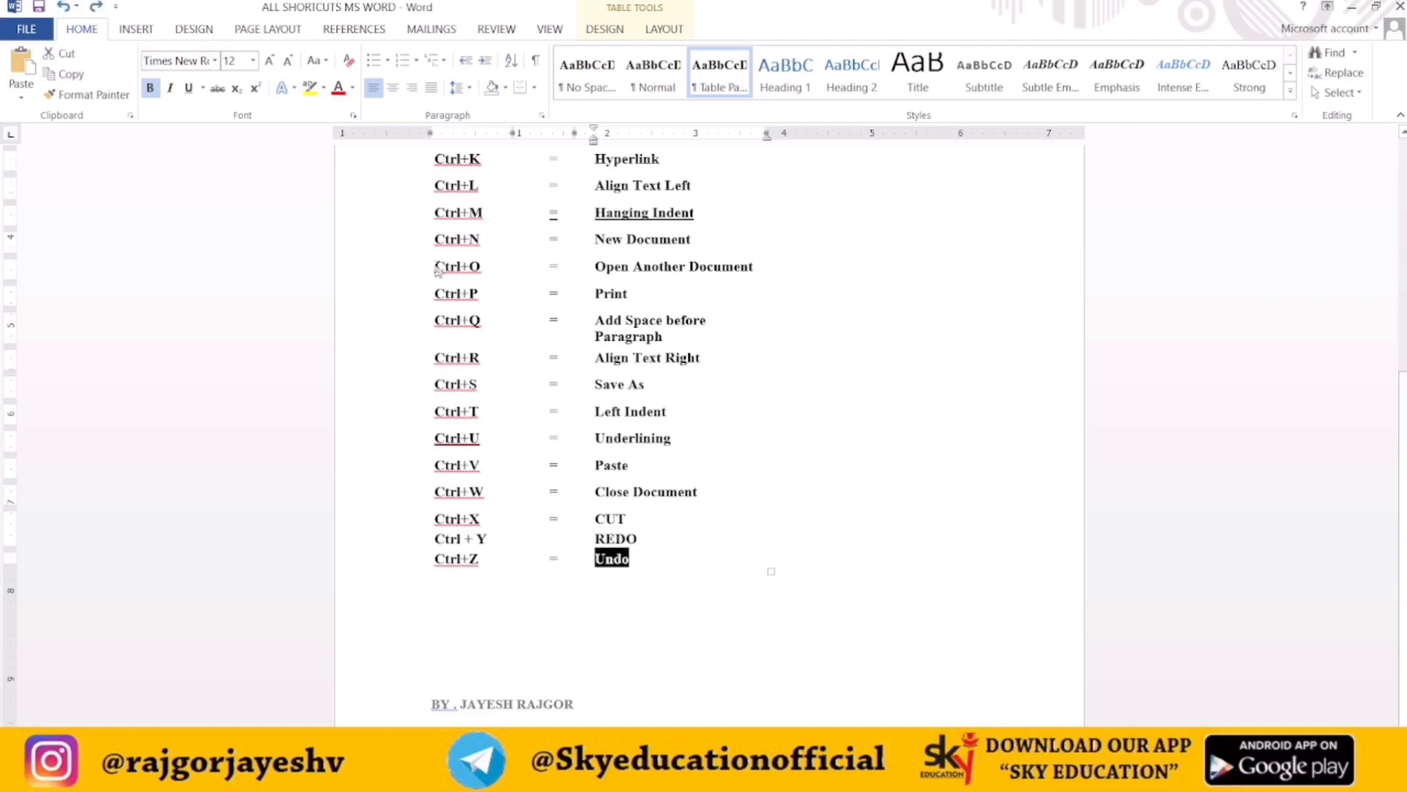
scroll(546, 387, "up", 1)
scroll(546, 387, "up", 5)
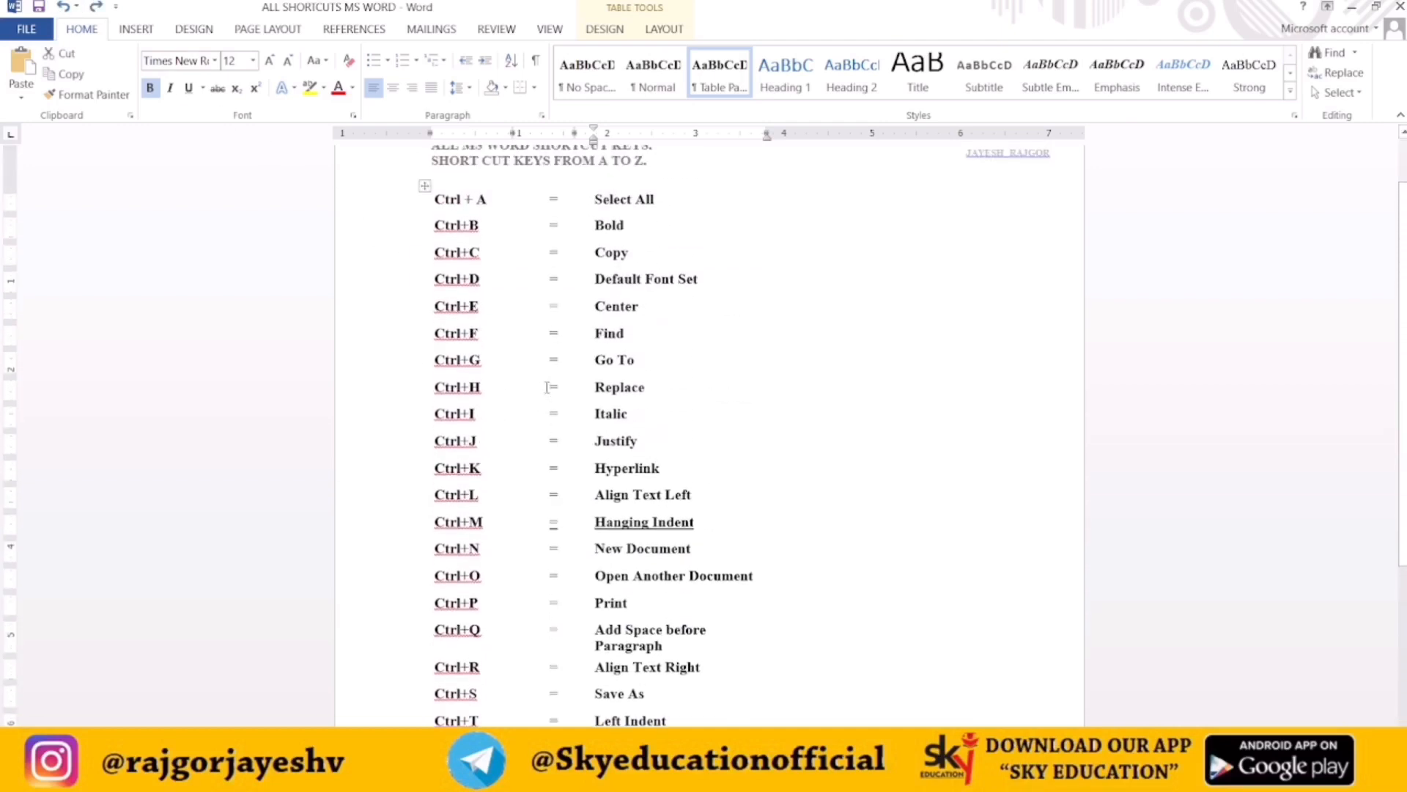